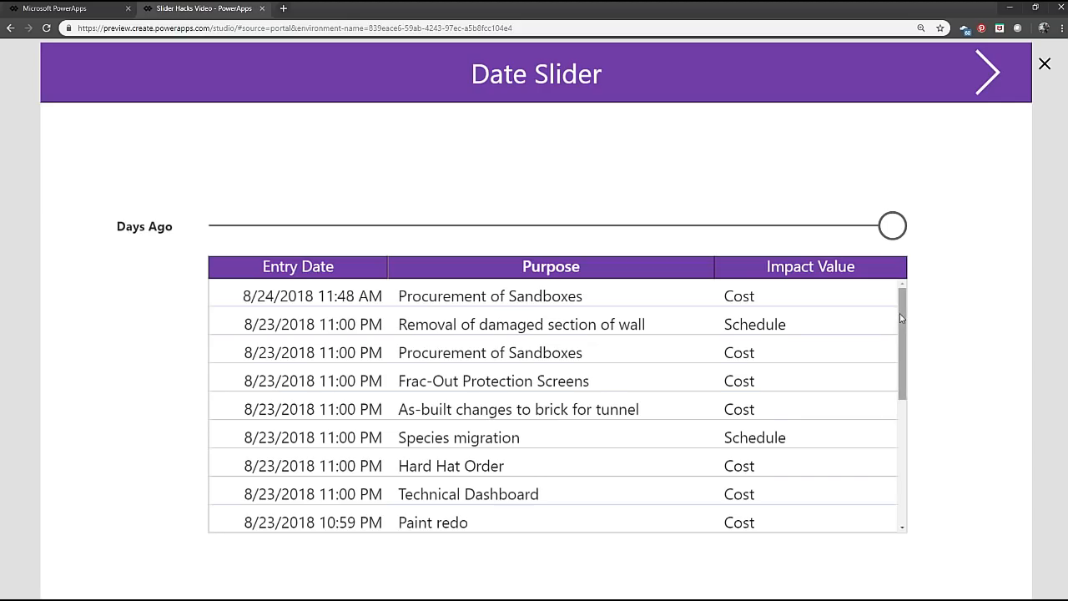
Review the table's records down to the oldest entry, and test the Days Ago slider near its low end and back at maximum.
scroll(901, 376, "down", 3)
left_click_drag(913, 432, 920, 503)
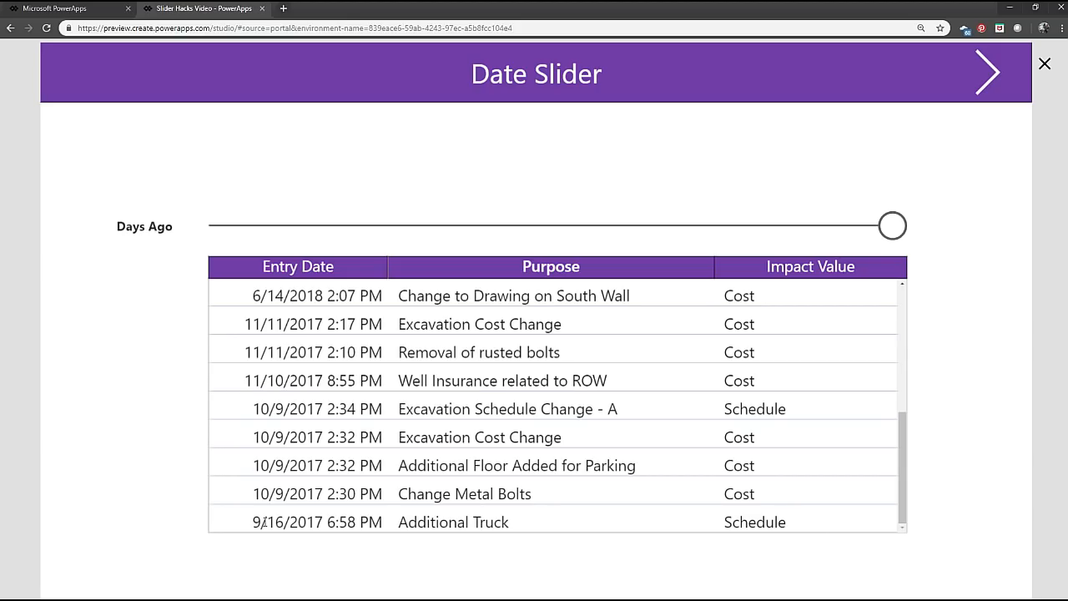
left_click_drag(904, 503, 940, 288)
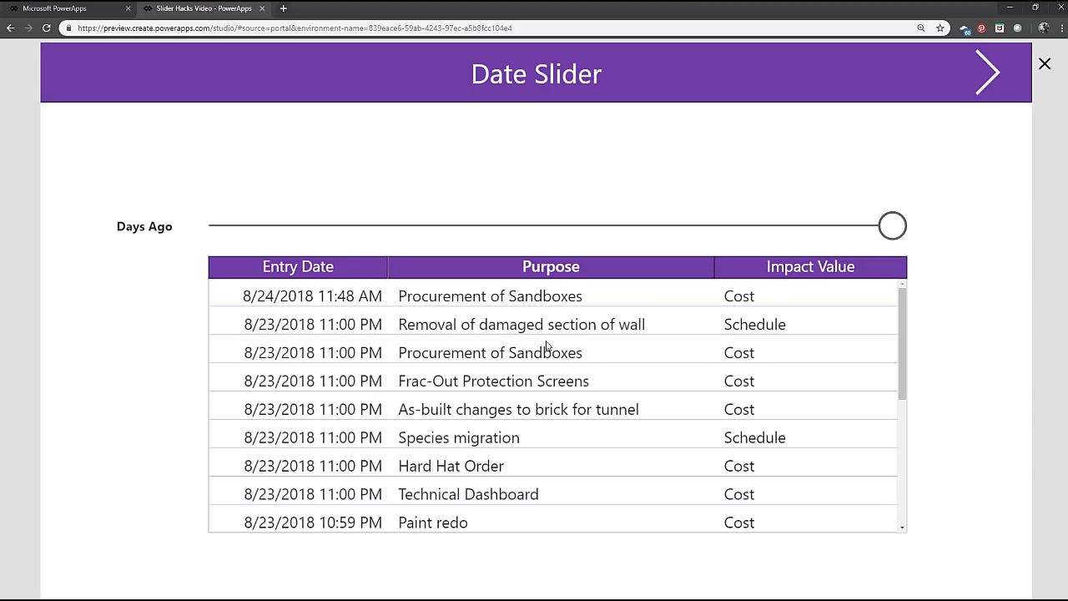
left_click_drag(894, 227, 328, 255)
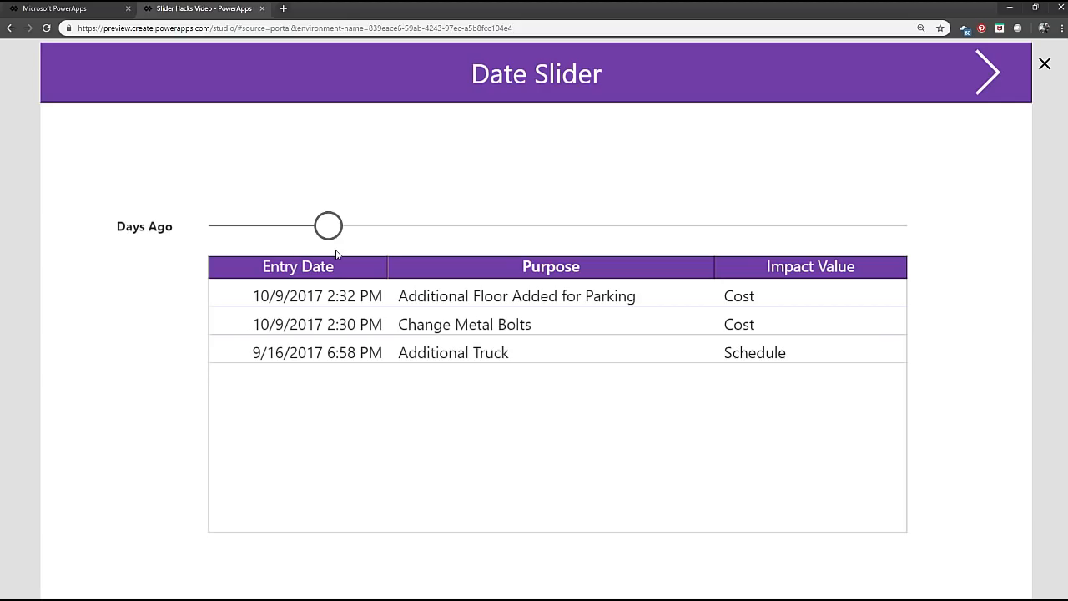
left_click_drag(328, 225, 901, 243)
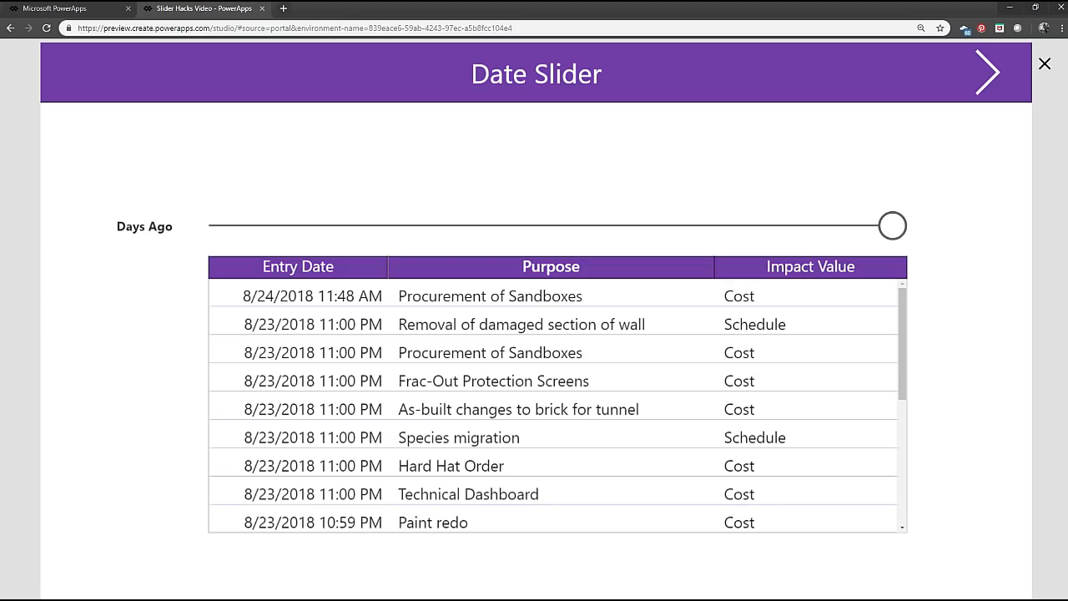
Exit the app preview and dismiss the "Did you know?" tip so that it does not show again.
left_click(1043, 64)
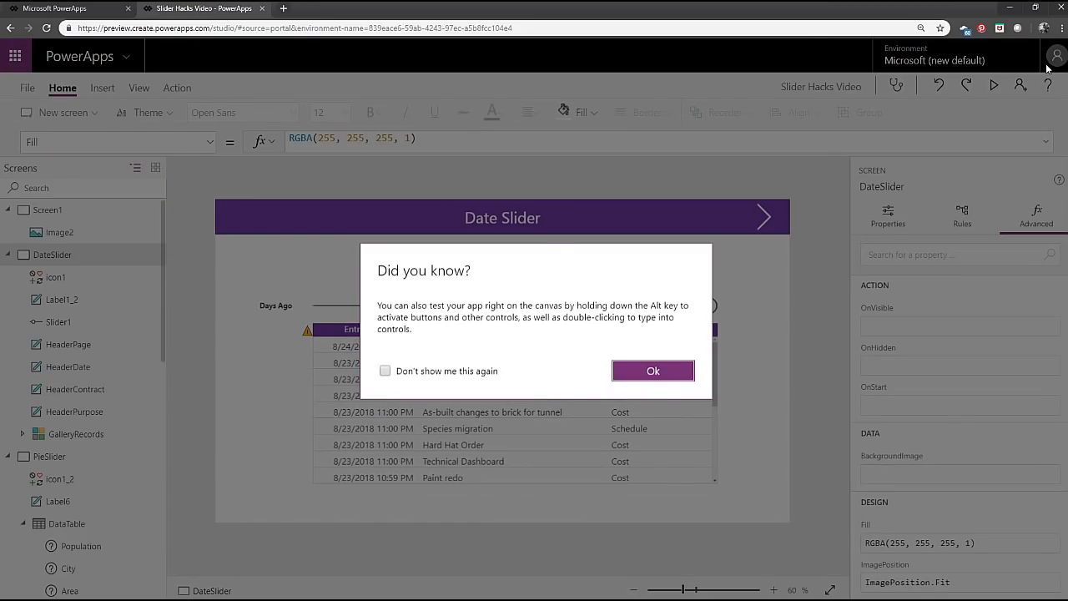
left_click(453, 375)
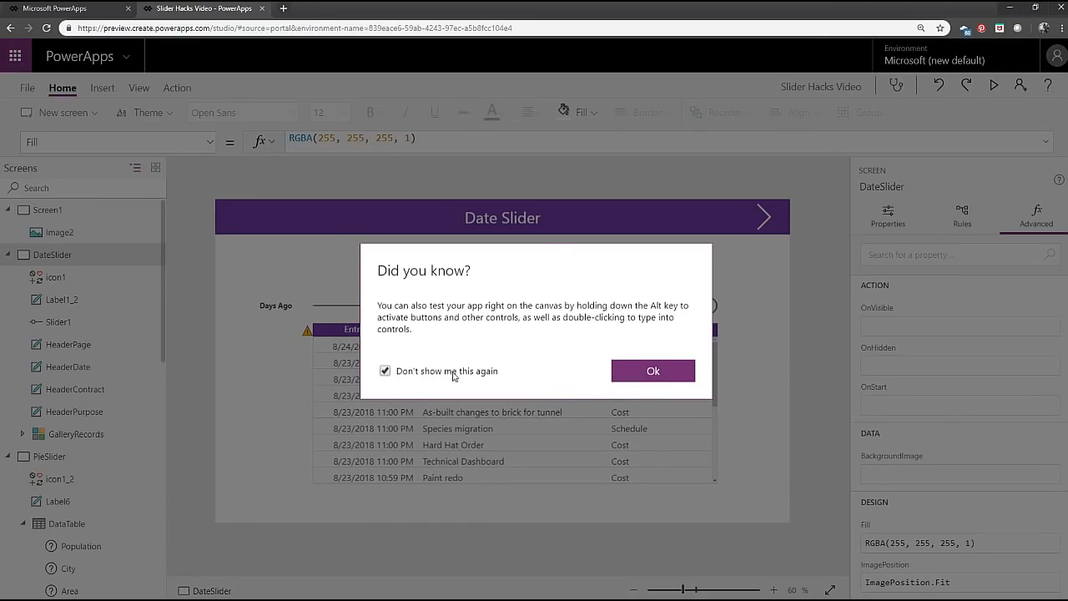
left_click(663, 372)
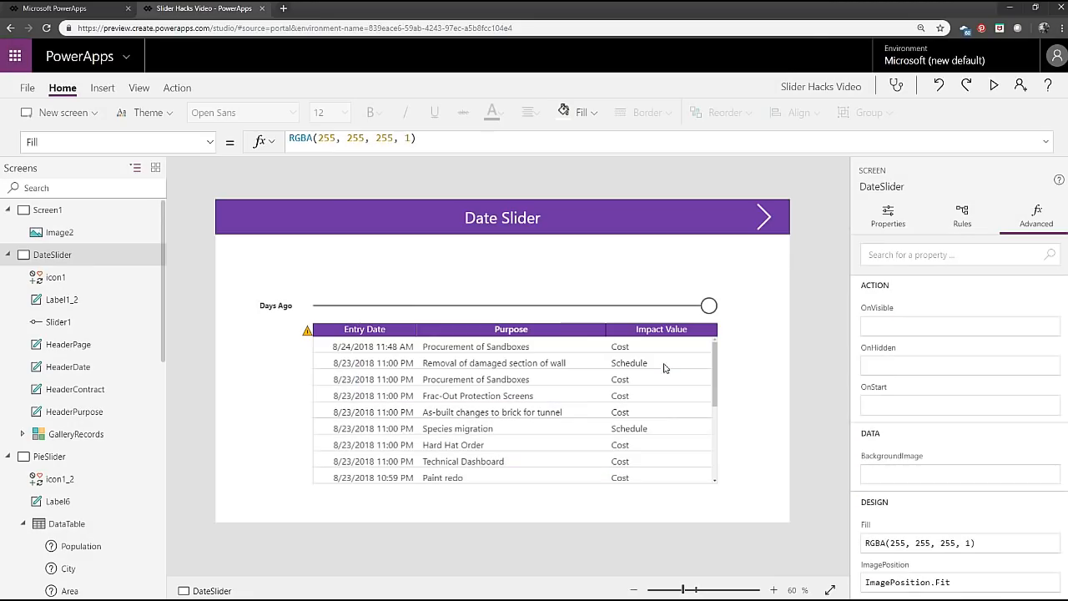
Inspect the Min and ShowValue properties of the Days Ago slider.
left_click(489, 308)
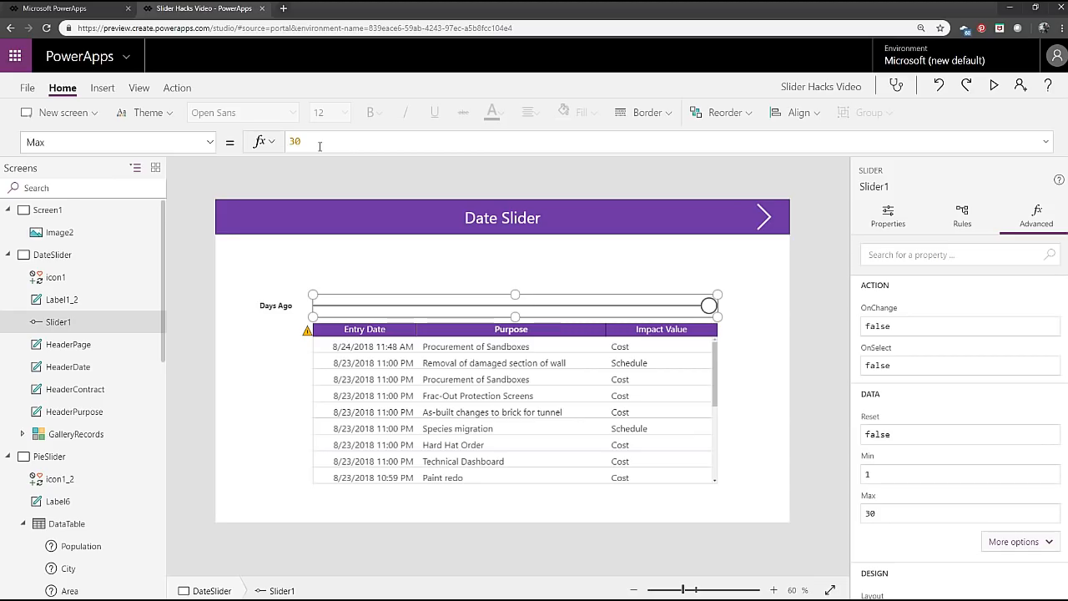
left_click(210, 142)
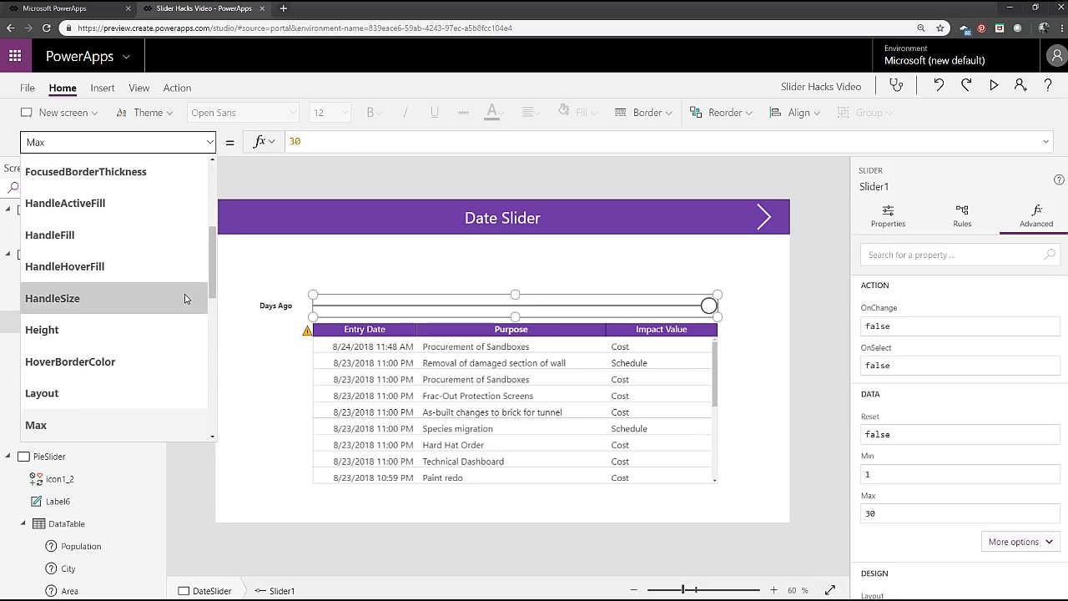
scroll(167, 294, "down", 2)
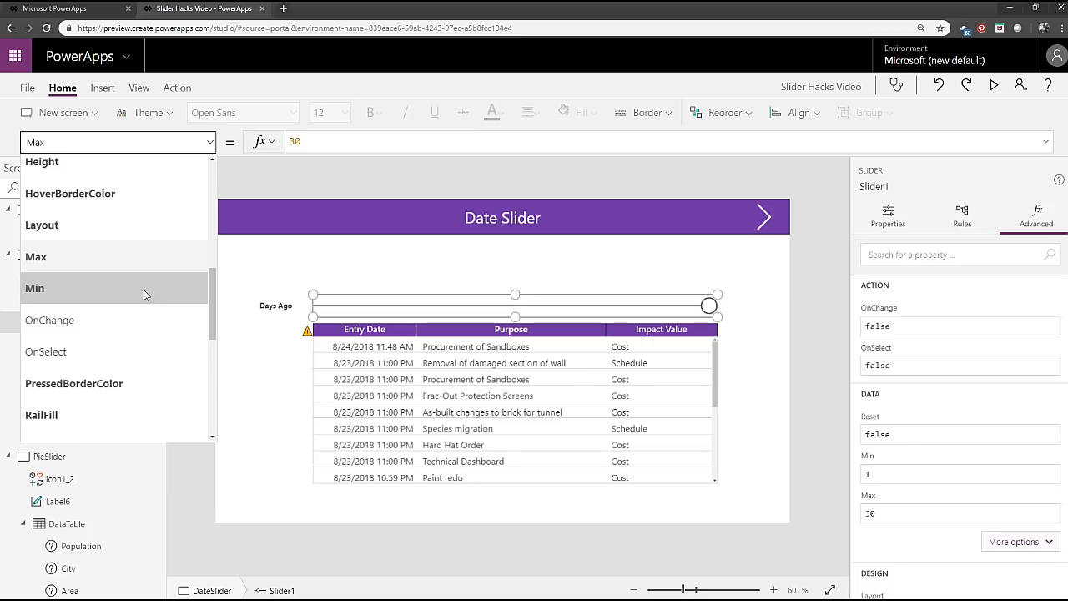
left_click(146, 292)
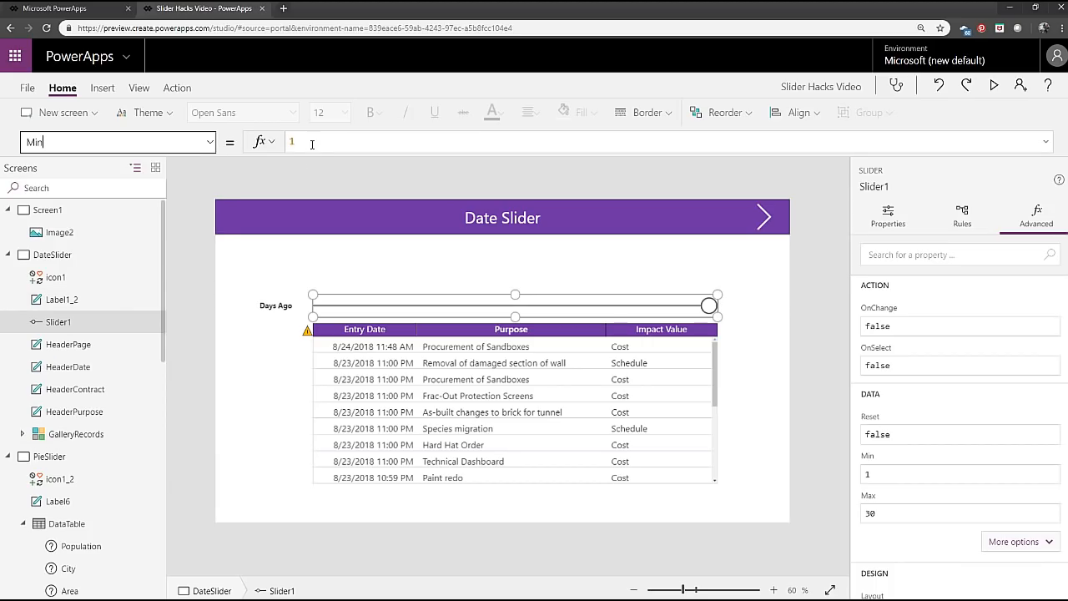
left_click(209, 142)
scroll(141, 336, "down", 1)
scroll(141, 337, "down", 3)
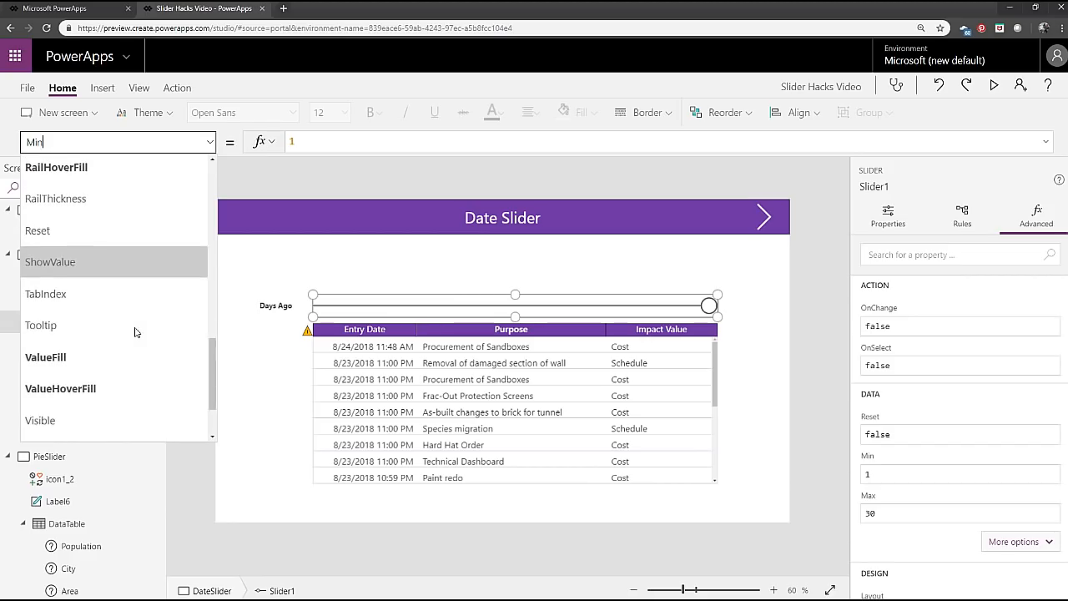
left_click(119, 262)
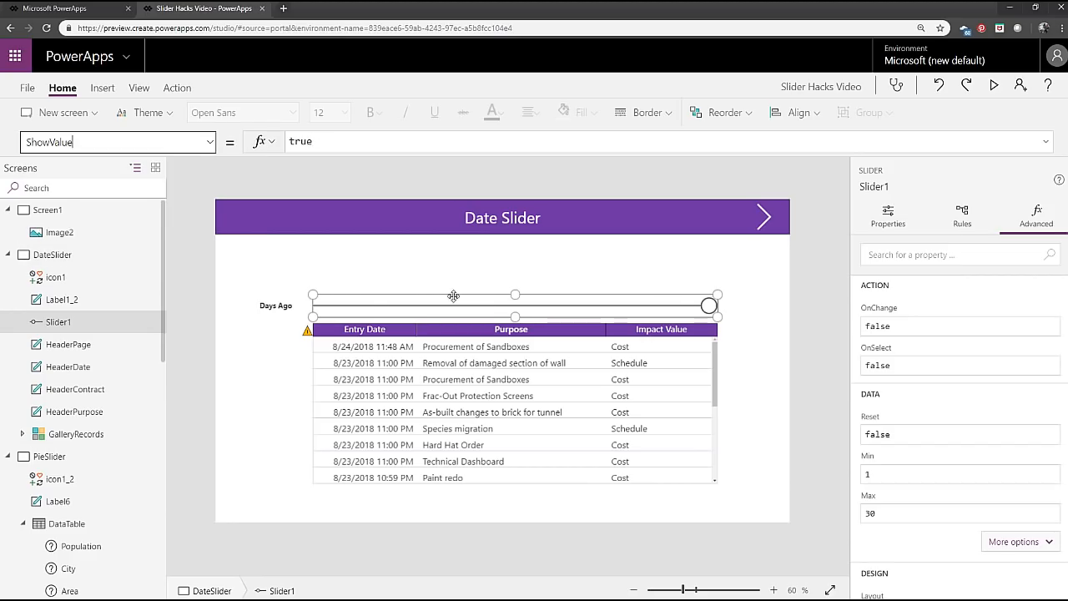
Preview the app and test the Days Ago slider at about a third of its range.
left_click(994, 85)
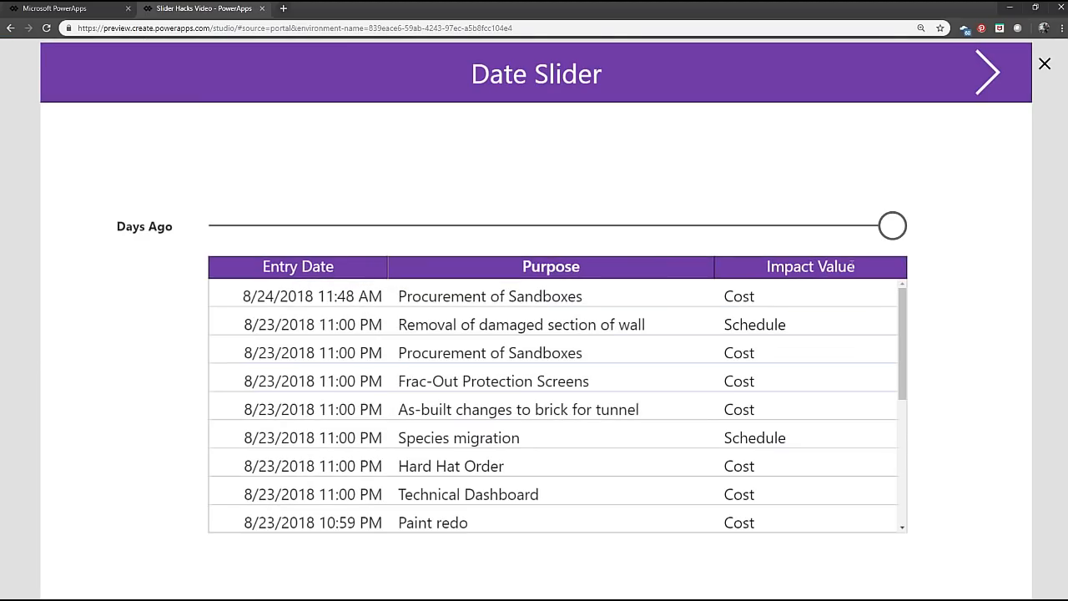
left_click_drag(892, 225, 450, 242)
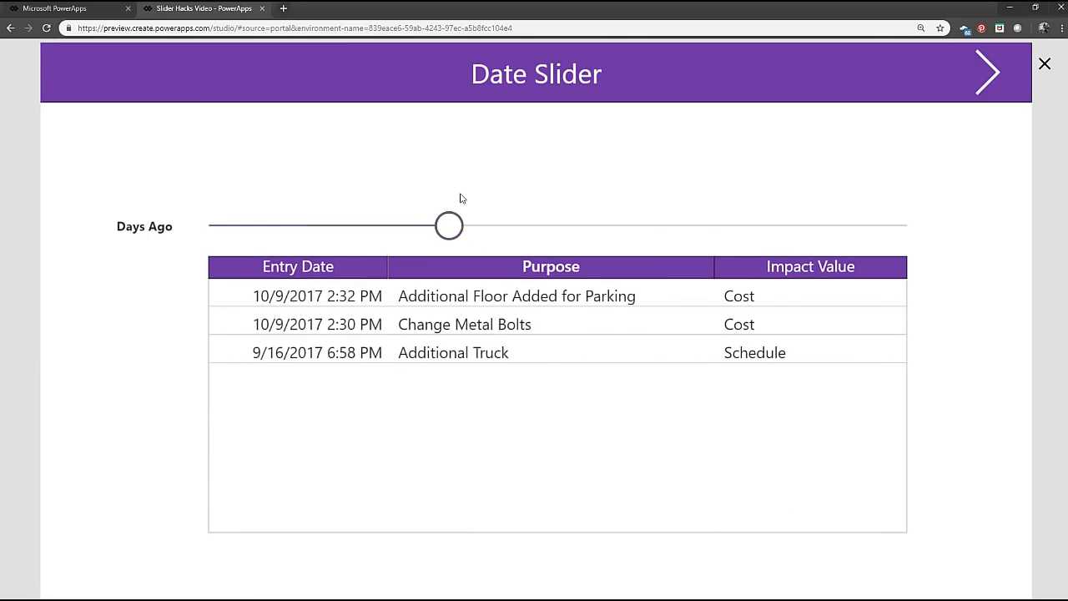
left_click(1043, 65)
Set the HandleSize property of the Days Ago slider to 35.
left_click(414, 308)
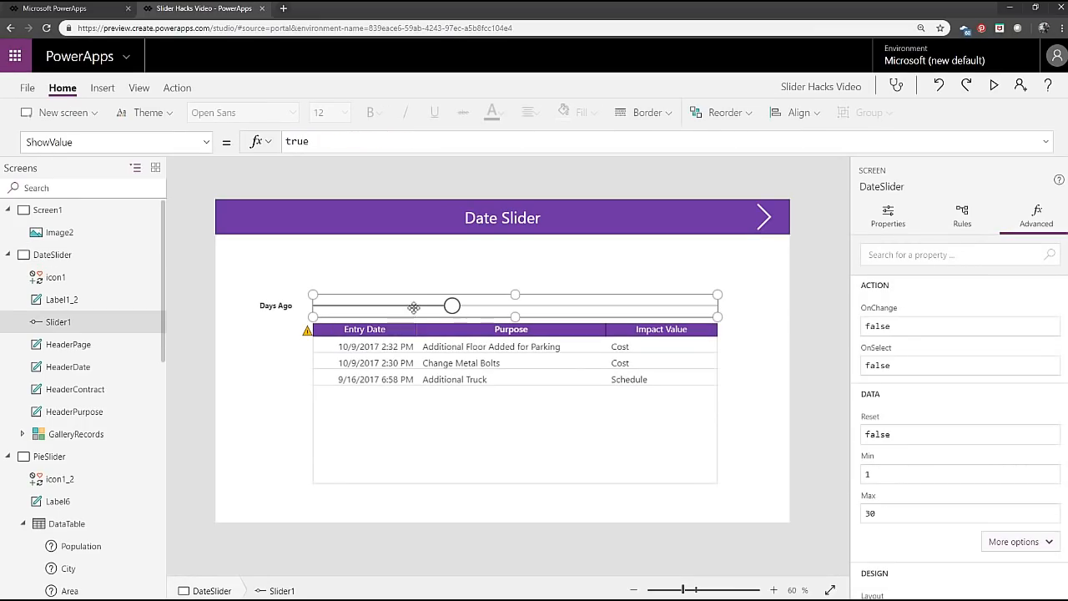
left_click(203, 149)
scroll(140, 310, "up", 2)
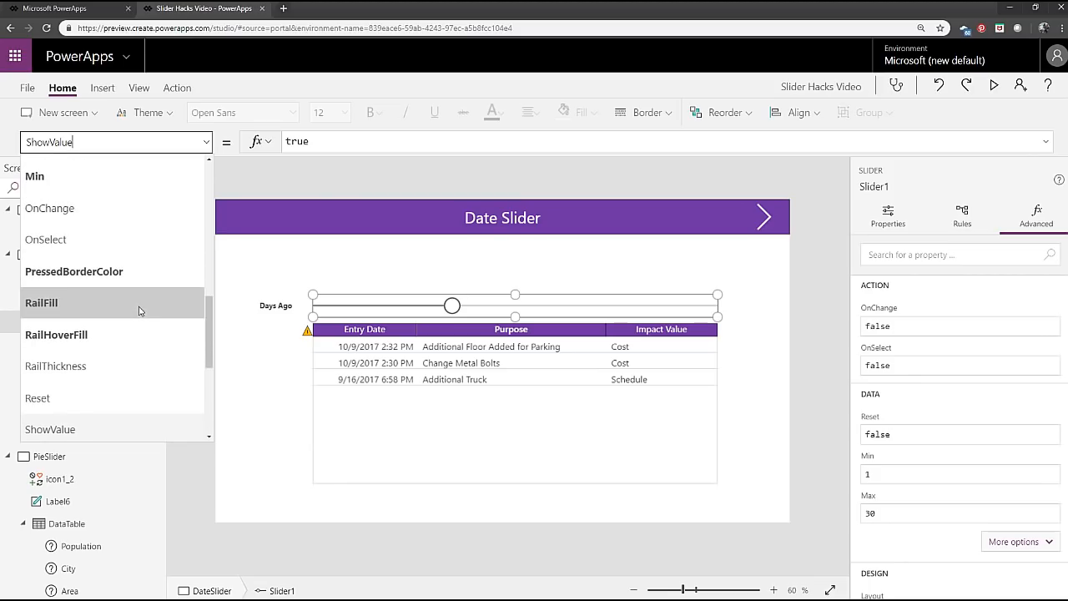
scroll(135, 308, "down", 3)
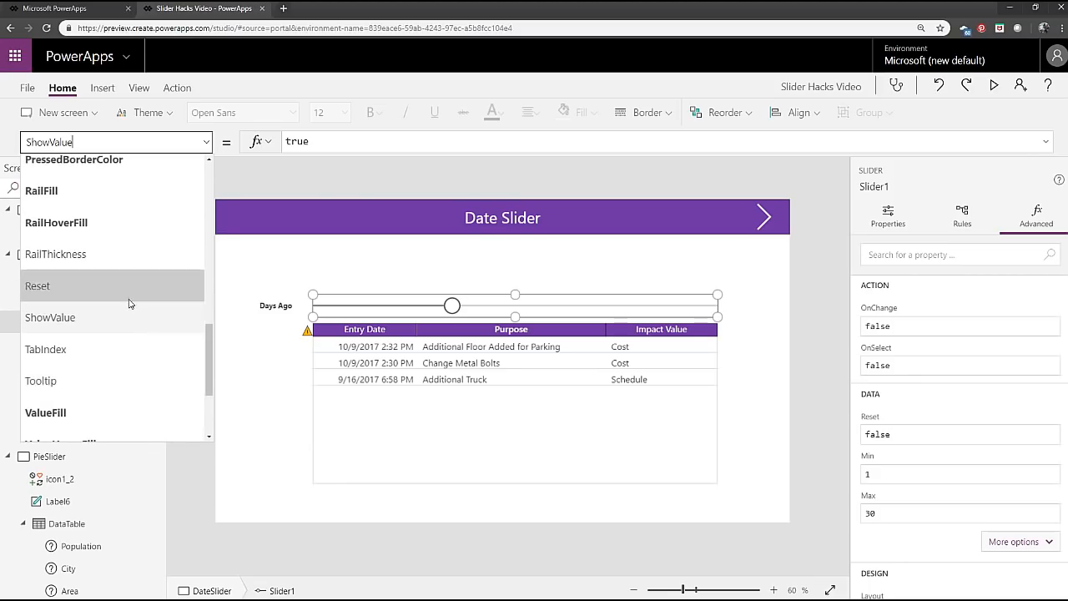
scroll(130, 302, "up", 5)
scroll(126, 301, "up", 2)
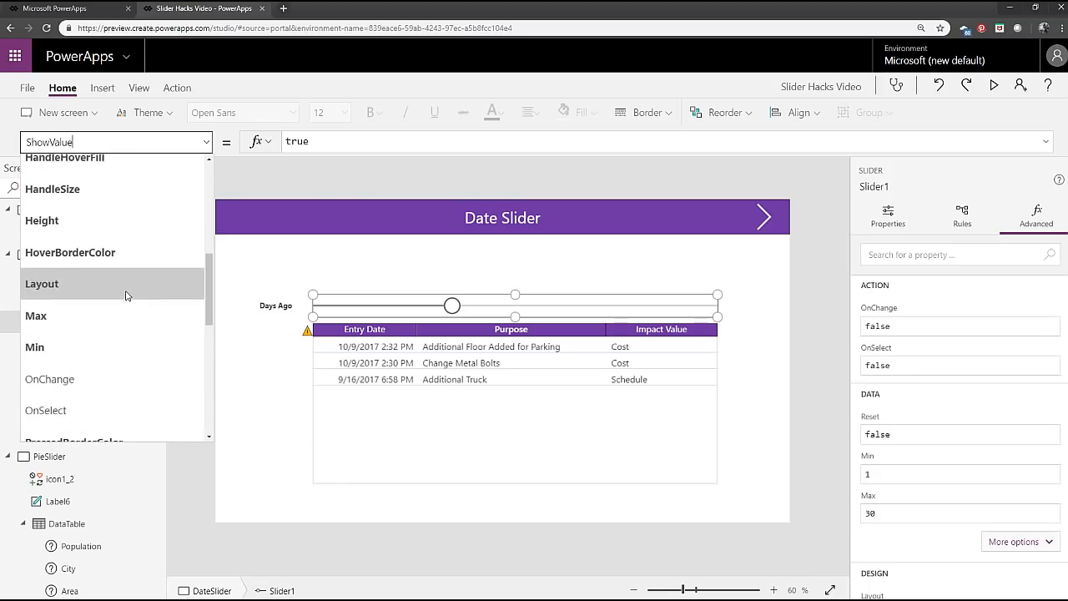
scroll(123, 302, "up", 3)
left_click(124, 300)
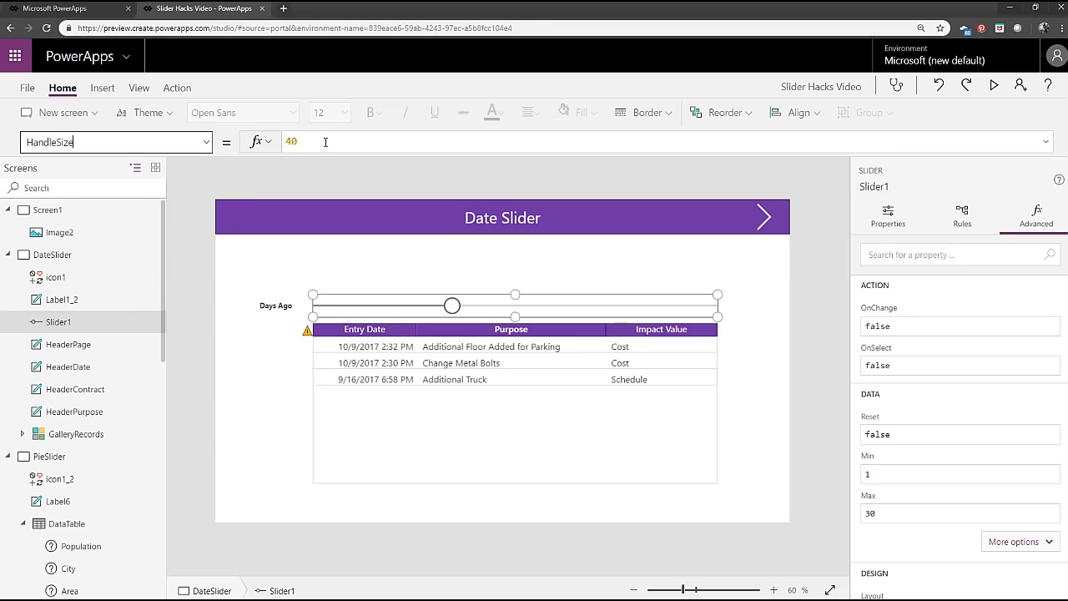
left_click_drag(325, 142, 279, 141)
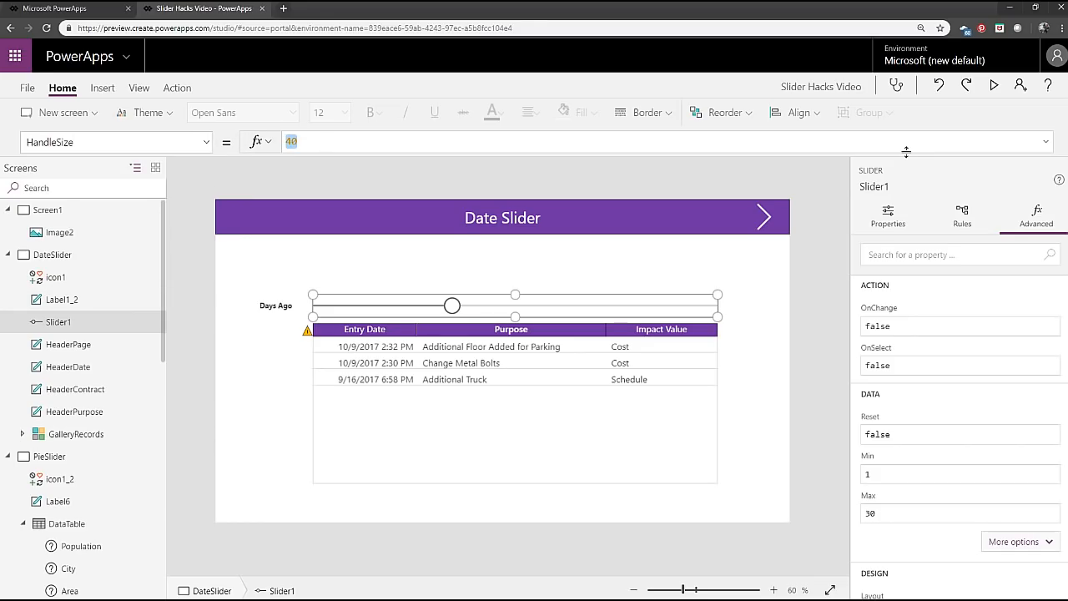
key("BackSpace")
type("35")
Preview the resized slider handle by moving it to about a fifth of the range, then return to editing.
left_click(994, 84)
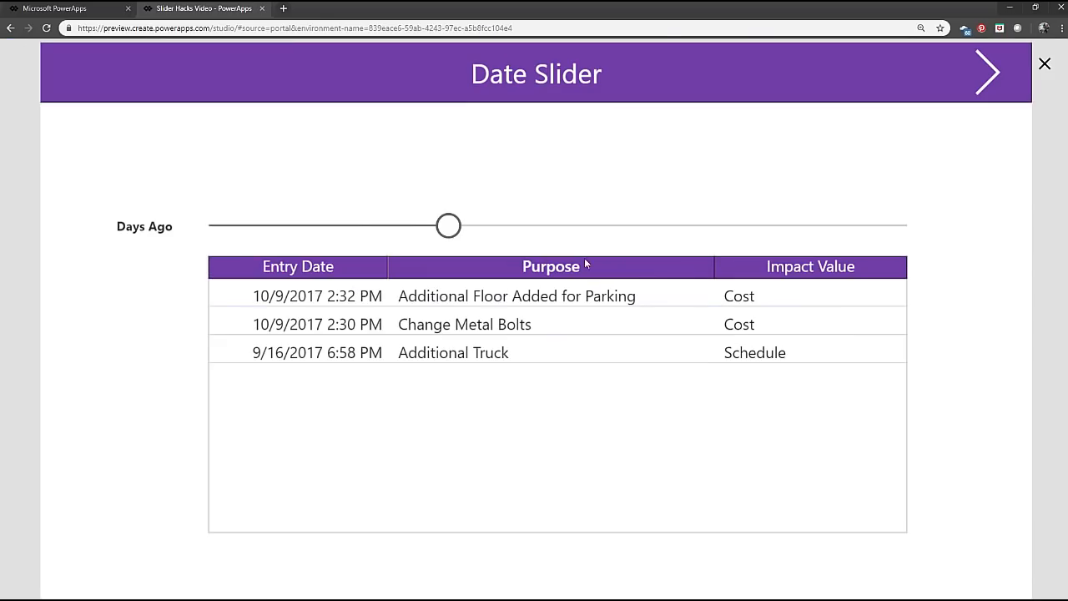
left_click_drag(454, 225, 352, 226)
left_click(1044, 67)
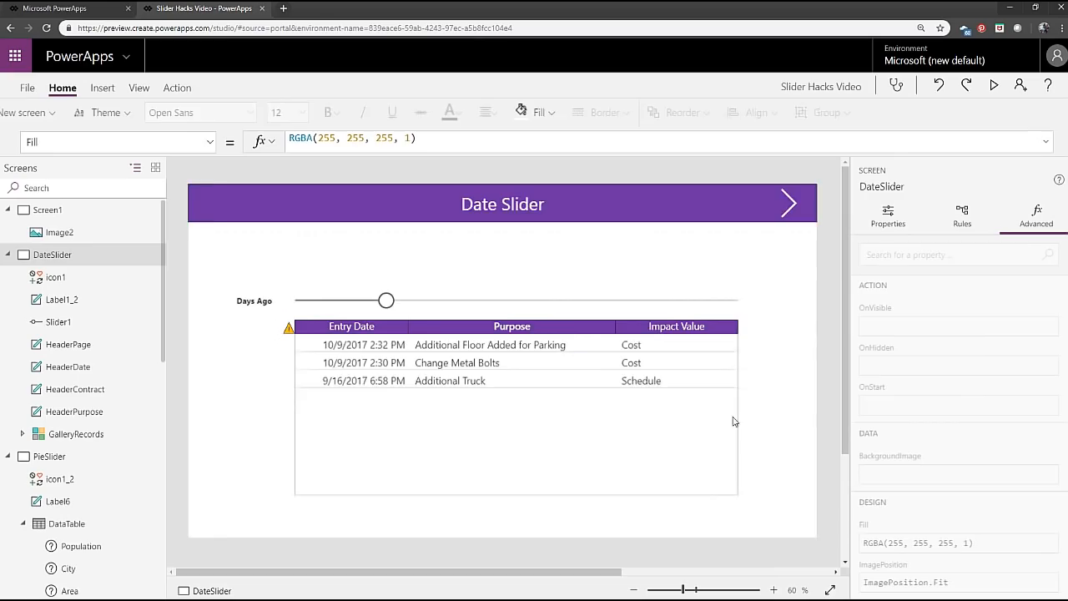
Shift the table headers and gallery slightly down and extend the slider's height downward into the freed space.
left_click_drag(759, 497, 214, 306)
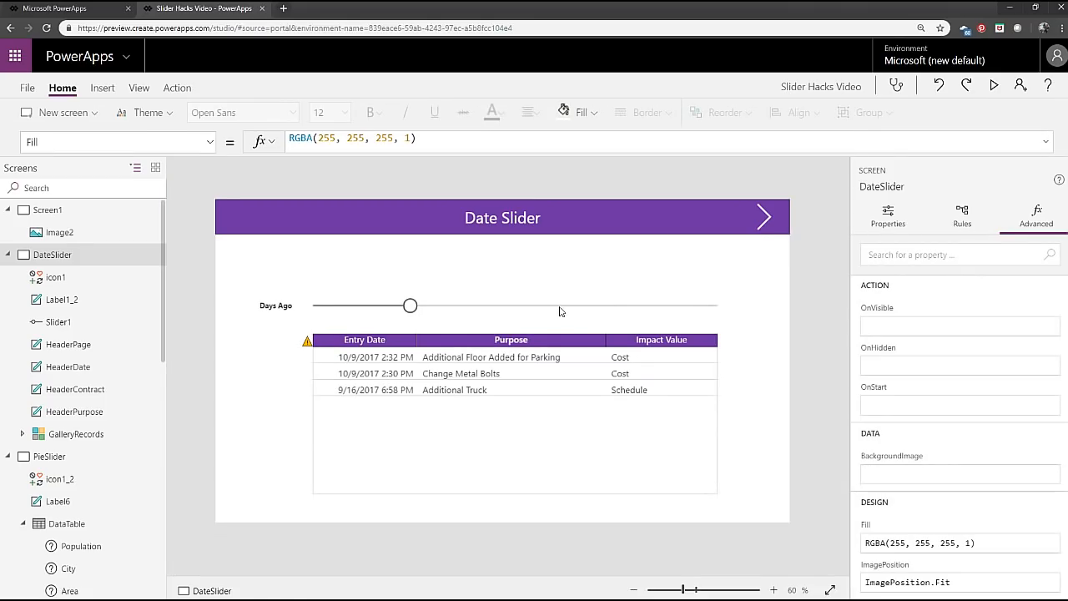
left_click(560, 308)
mouse_move(515, 317)
left_mouse_down()
mouse_move(515, 326)
mouse_move(516, 300)
mouse_move(515, 328)
left_mouse_up()
Preview the taller slider and move it to its maximum to test the filtered records.
left_click(994, 85)
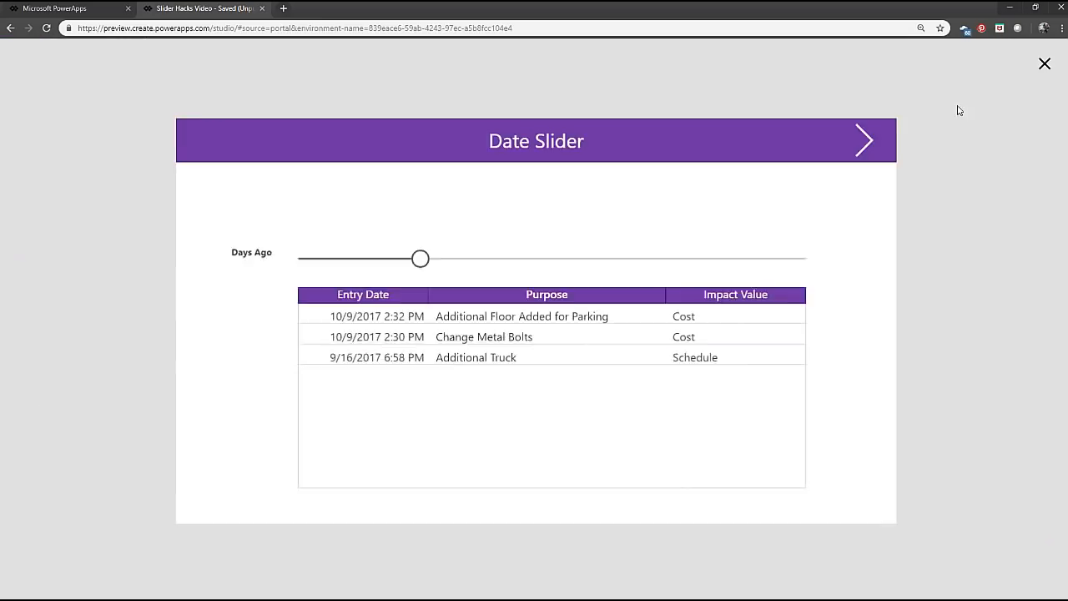
left_click_drag(385, 244, 966, 251)
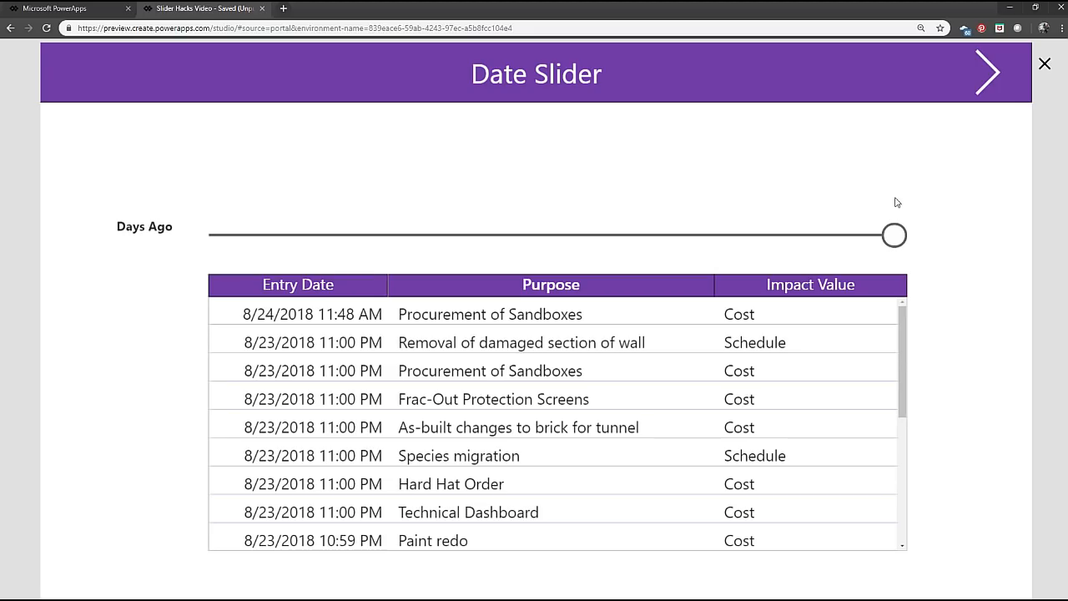
left_click(1046, 66)
Move the Days Ago label down to line up vertically with the slider's rail.
left_click(280, 306)
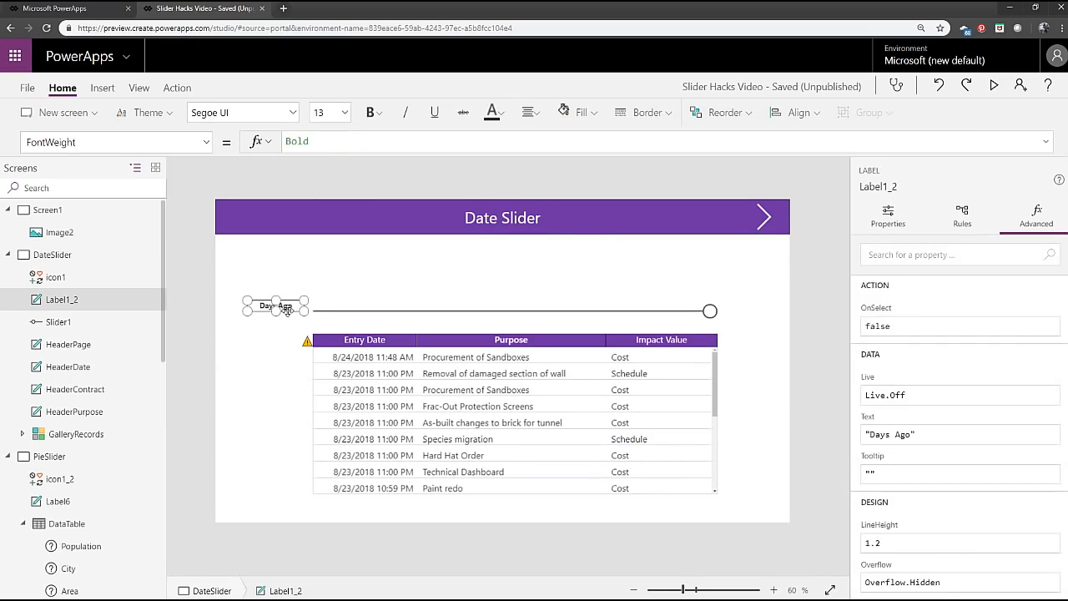
left_click_drag(281, 305, 285, 311)
left_click(764, 386)
left_click(268, 318)
Select the label, slider, table headers and gallery together and move them up closer to the Date Slider header.
left_click_drag(751, 318, 189, 555)
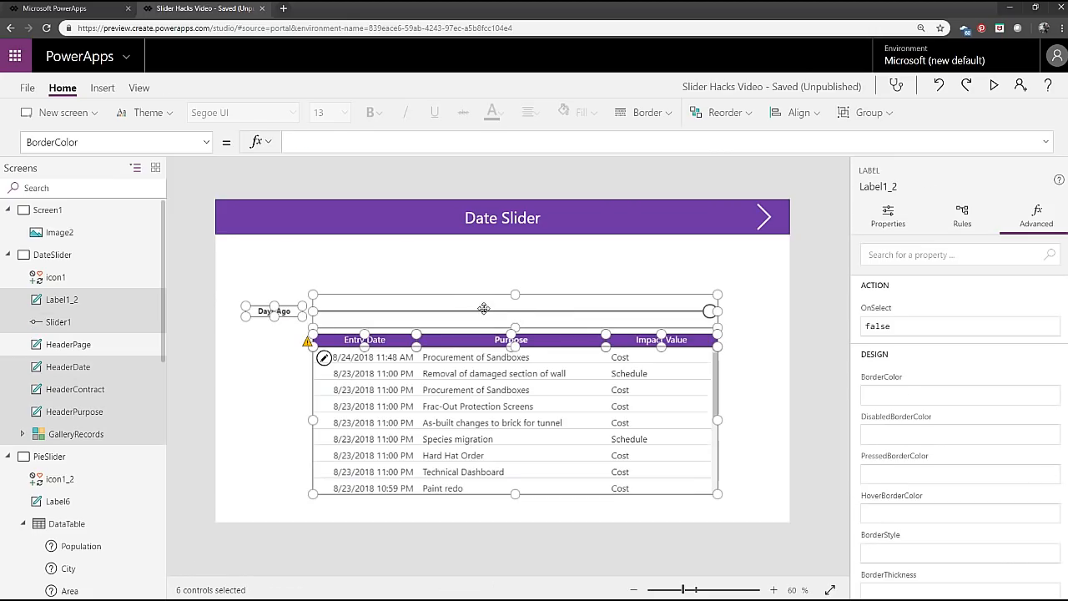
left_click_drag(484, 308, 491, 284)
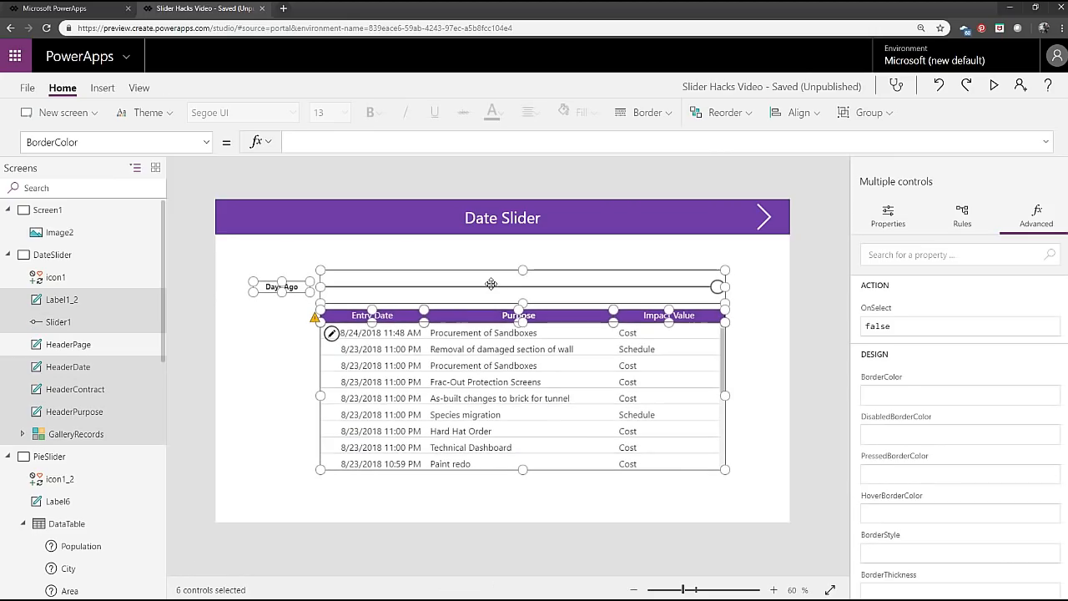
left_click(267, 397)
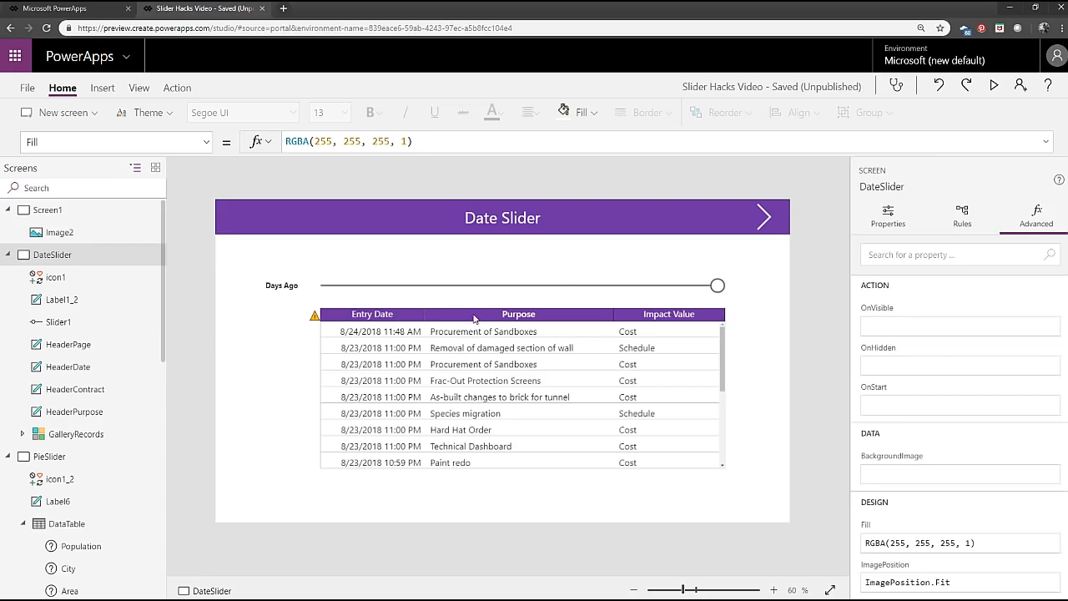
Look through the properties available for the Days Ago slider, including its handle and rail settings.
left_click(496, 286)
left_click(206, 141)
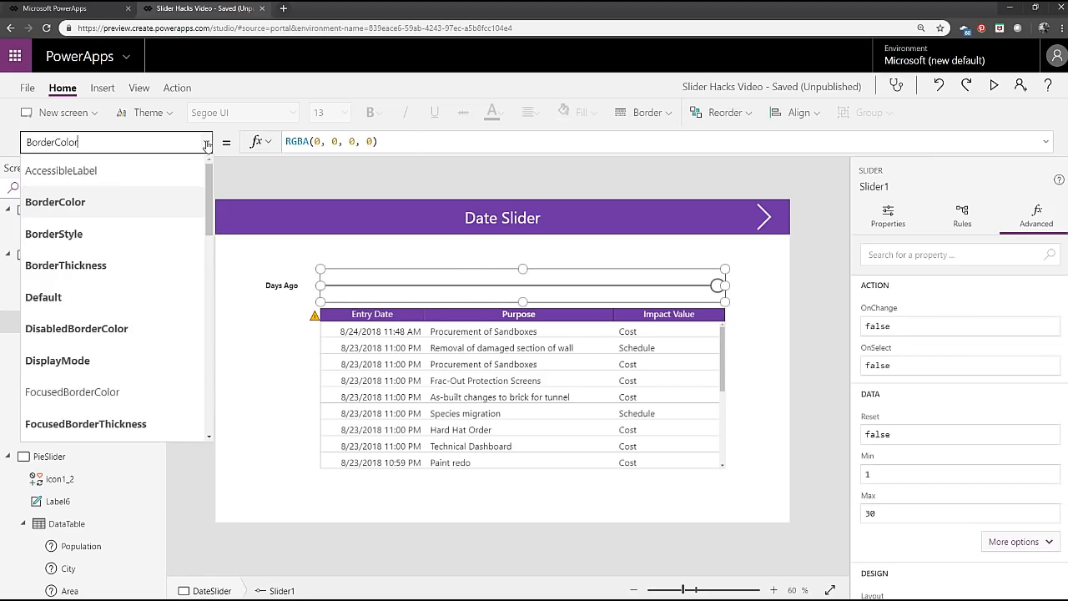
scroll(155, 347, "down", 5)
scroll(154, 346, "down", 3)
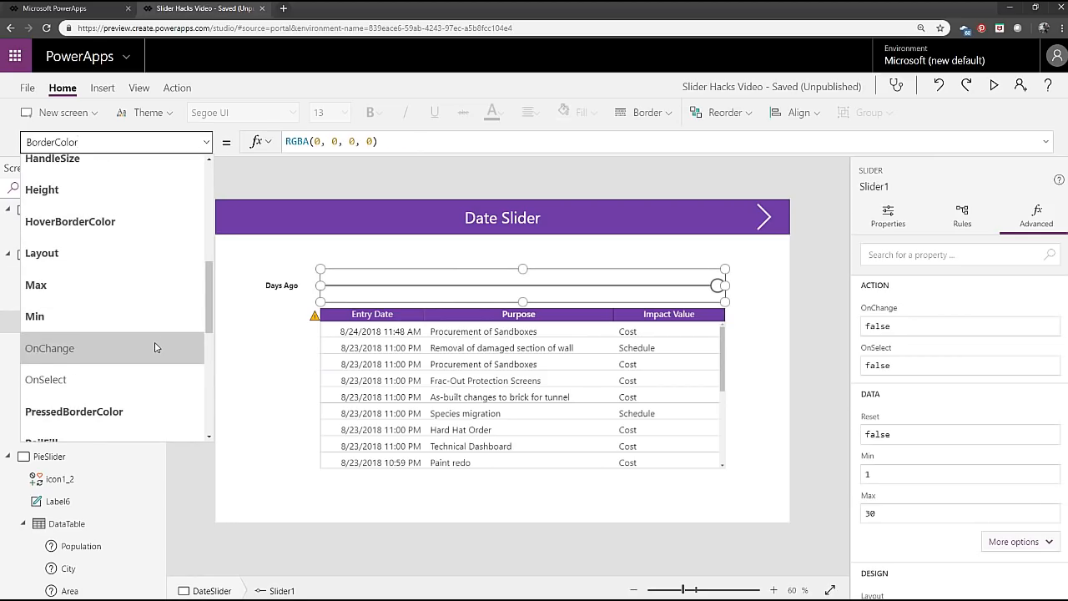
scroll(154, 346, "down", 3)
scroll(156, 345, "down", 3)
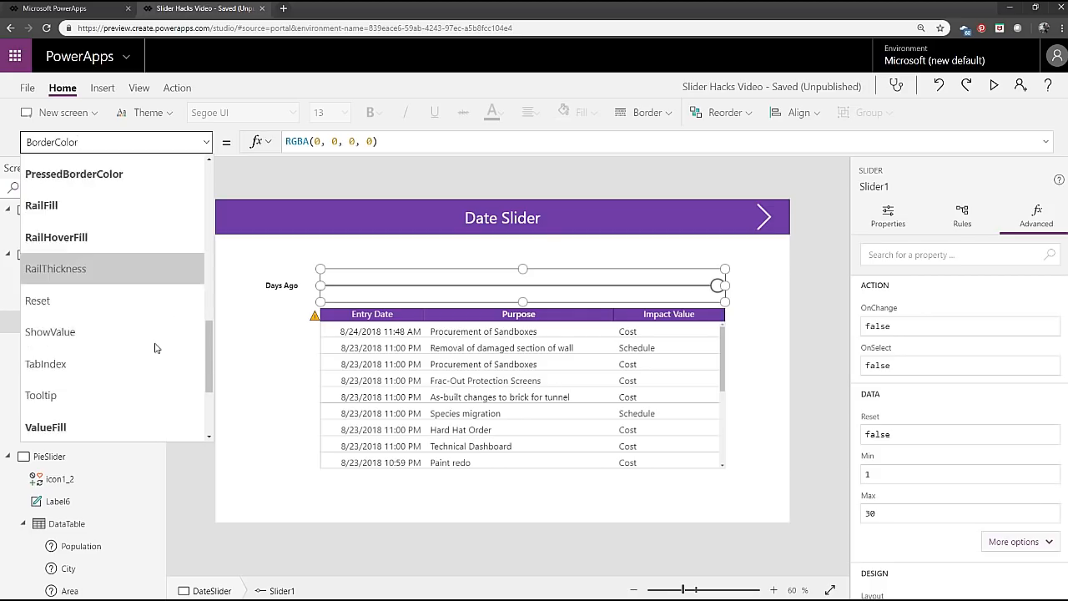
scroll(163, 340, "up", 8)
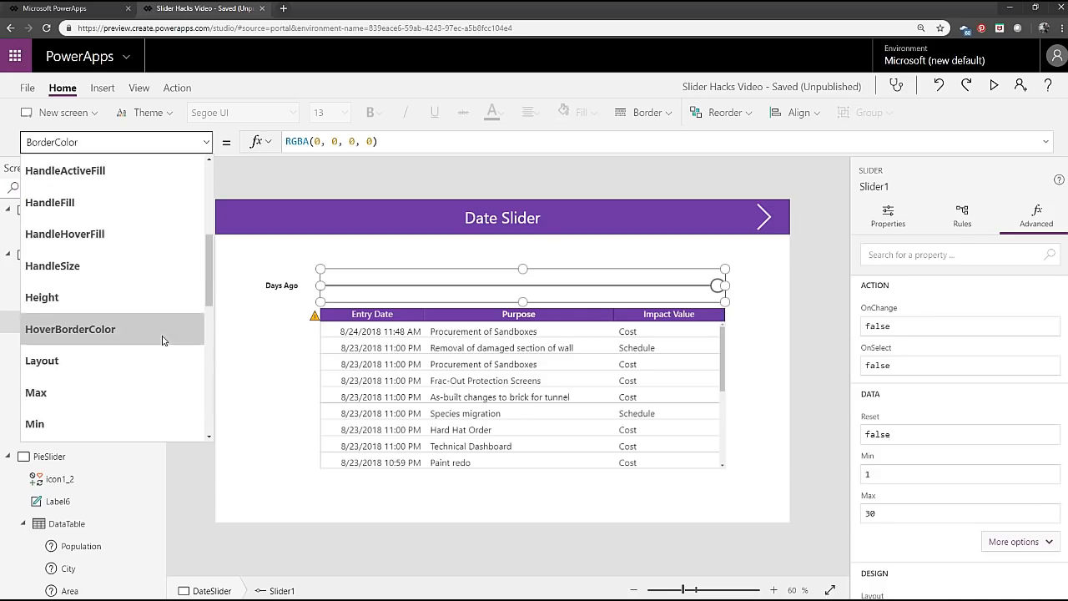
scroll(162, 338, "down", 4)
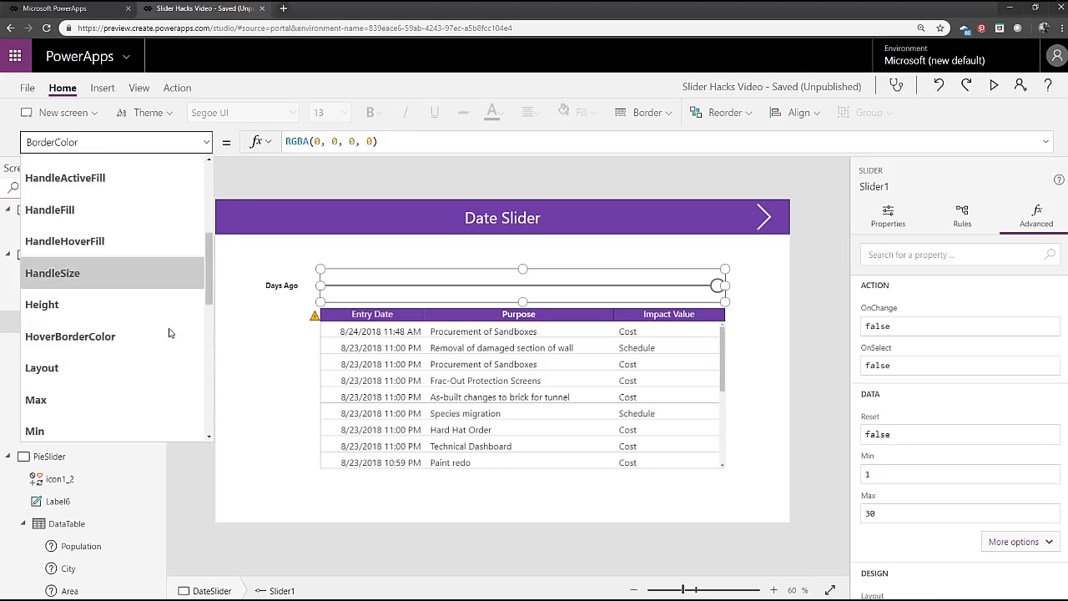
scroll(158, 225, "up", 2)
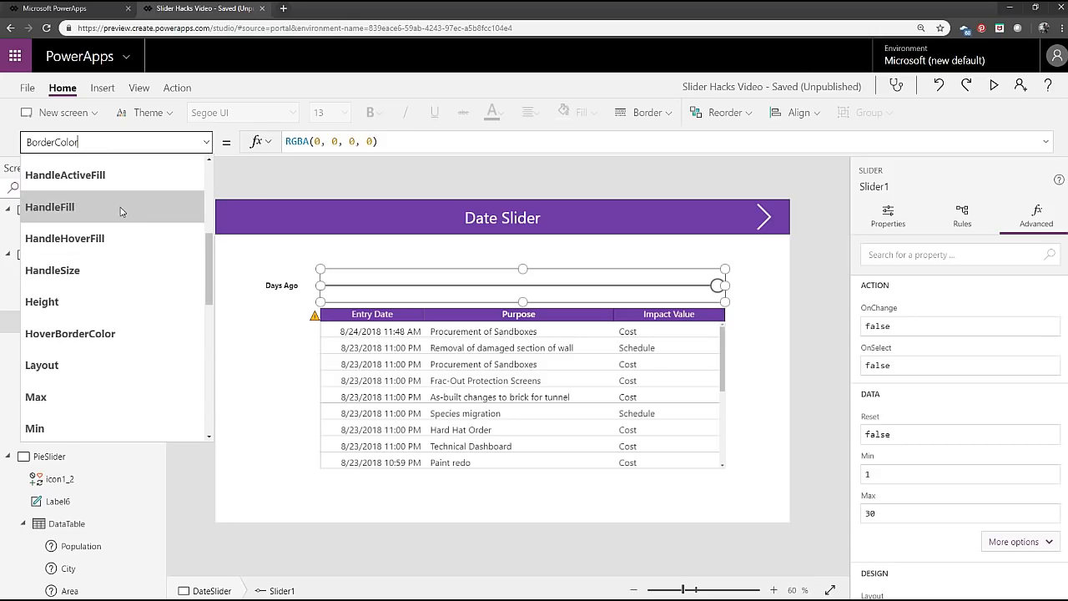
Set the Days Ago slider's HandleFill property to HeaderPage.Fill.
left_click(130, 210)
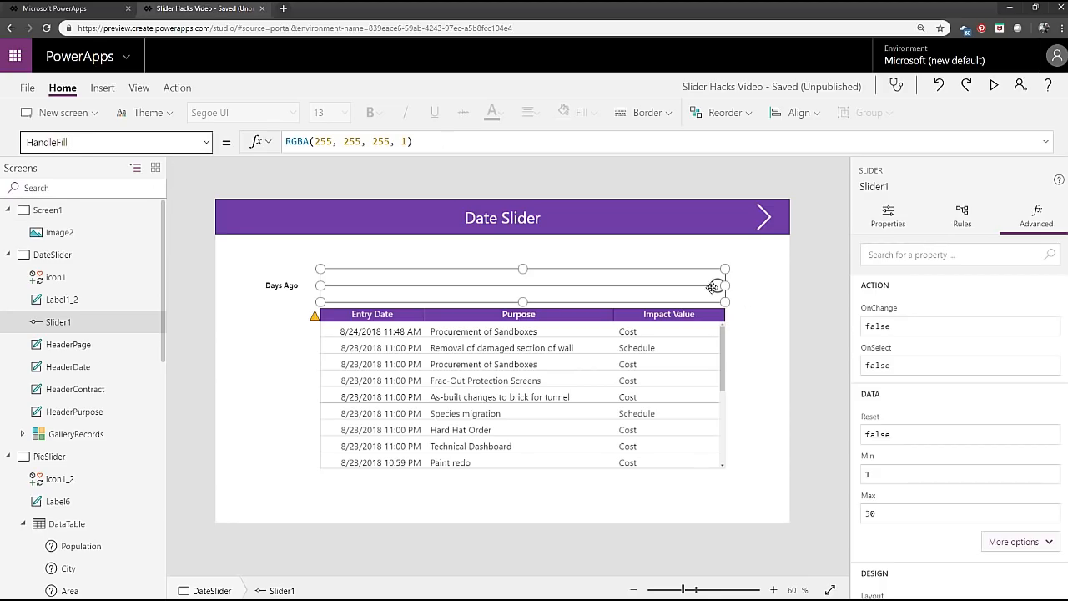
left_click(300, 140)
key("ctrl+a")
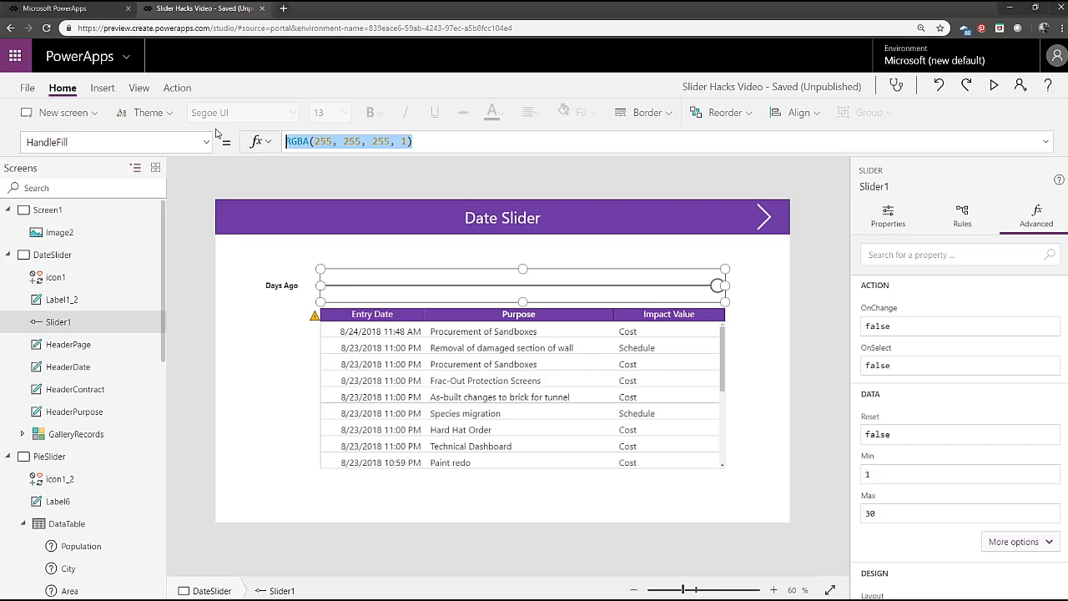
type("header")
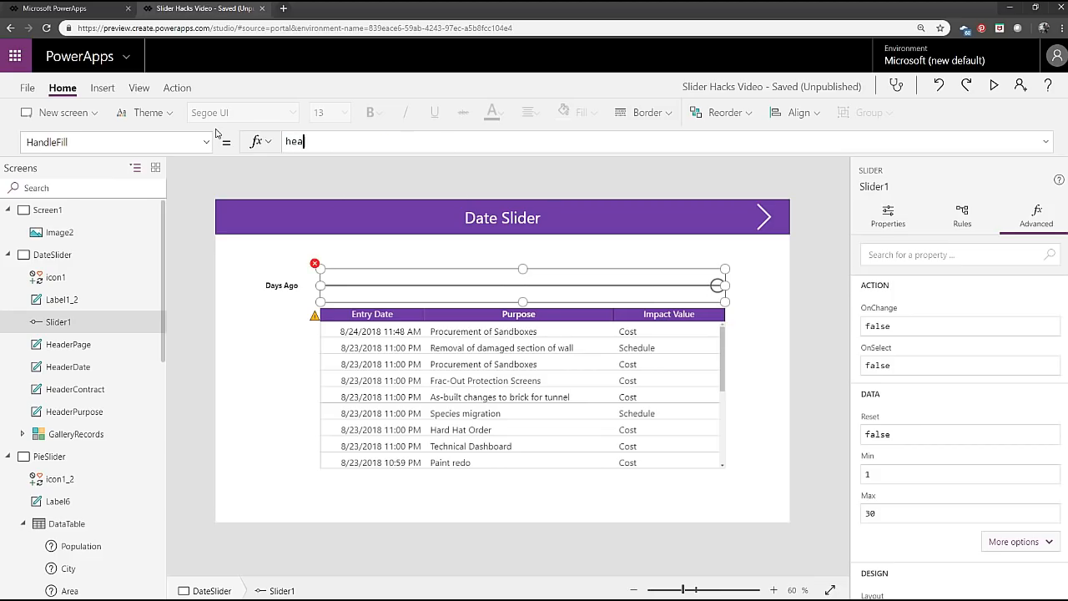
key("Down")
key("Down")
key("Tab")
type("/")
key("BackSpace")
type(".Fill")
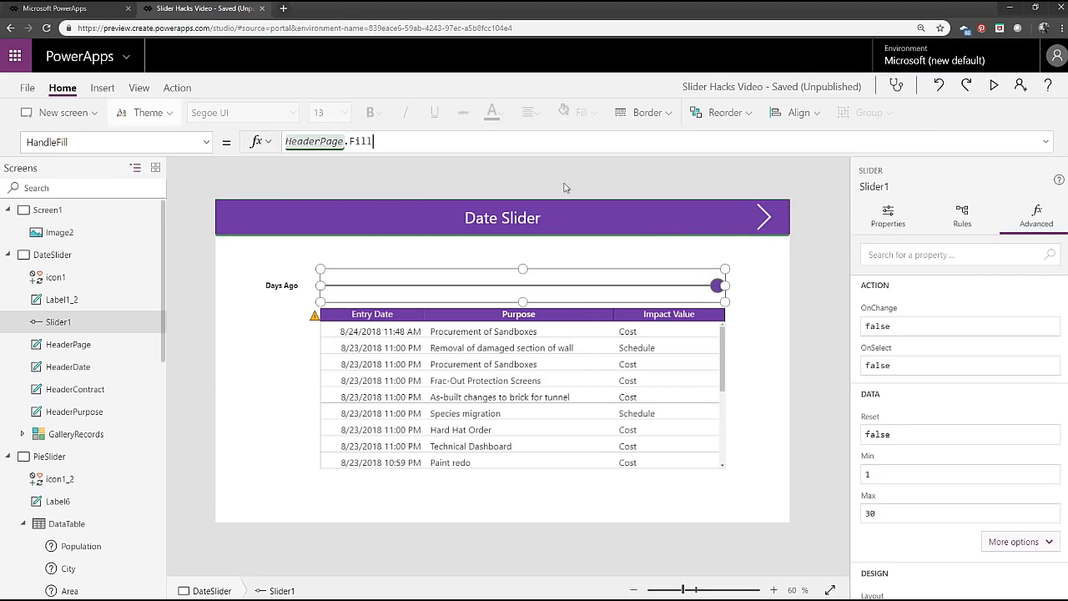
Preview the Date Slider screen to check the slider handle's fill colour, and return to editing.
left_click(997, 84)
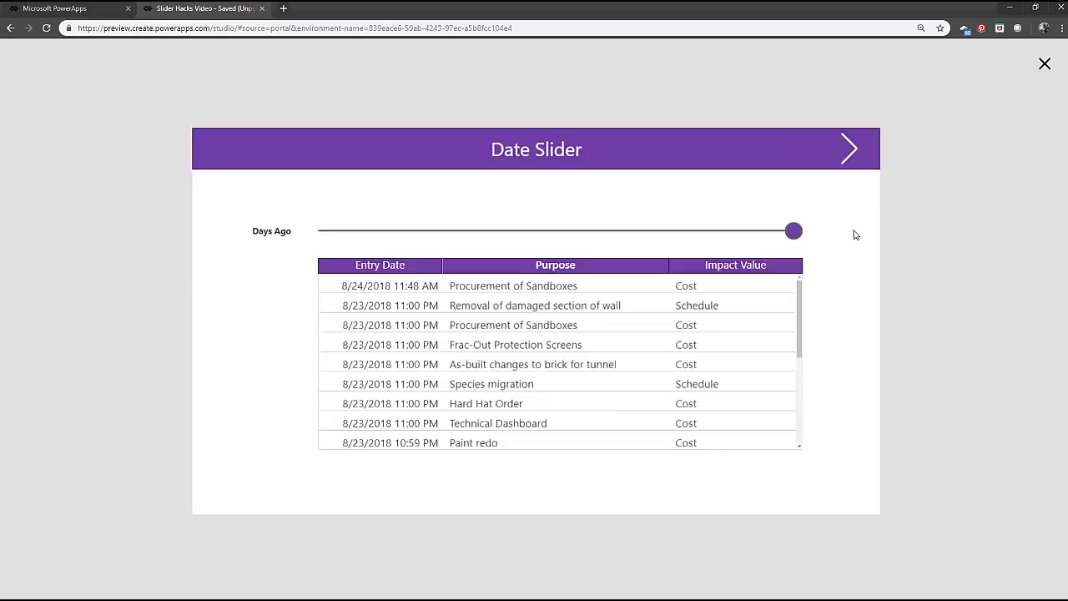
left_click_drag(902, 191, 962, 220)
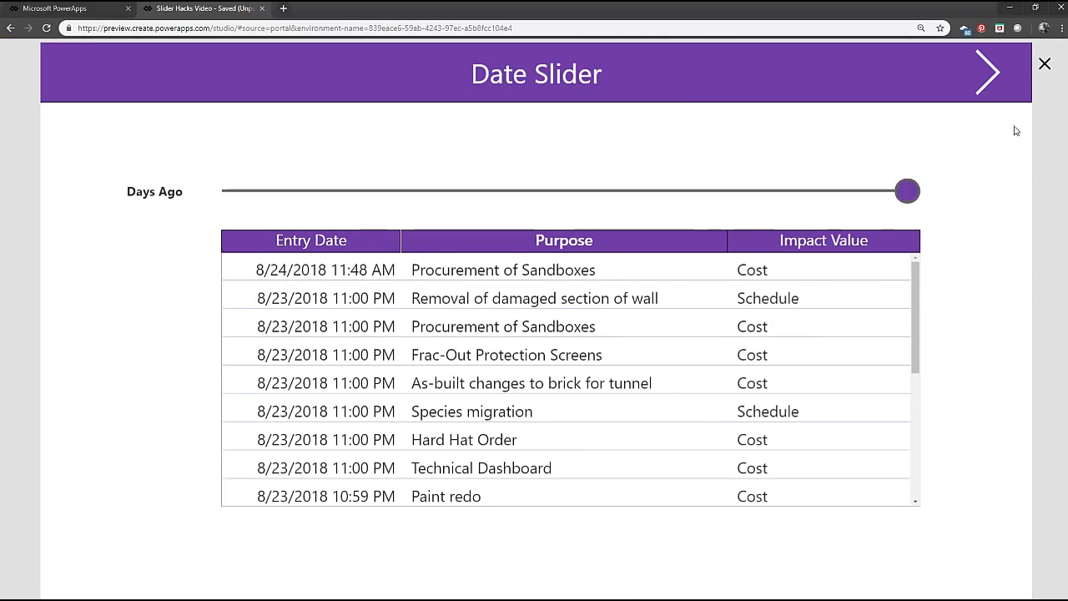
left_click(1044, 64)
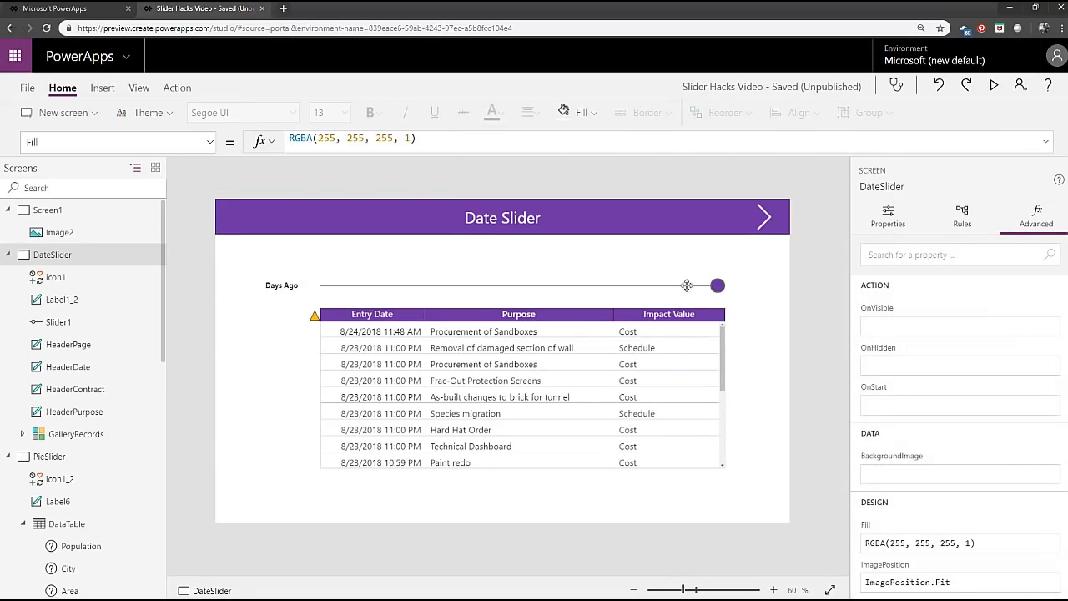
Set the Days Ago slider's HandleHoverFill property to Black.
left_click(686, 285)
left_click(206, 142)
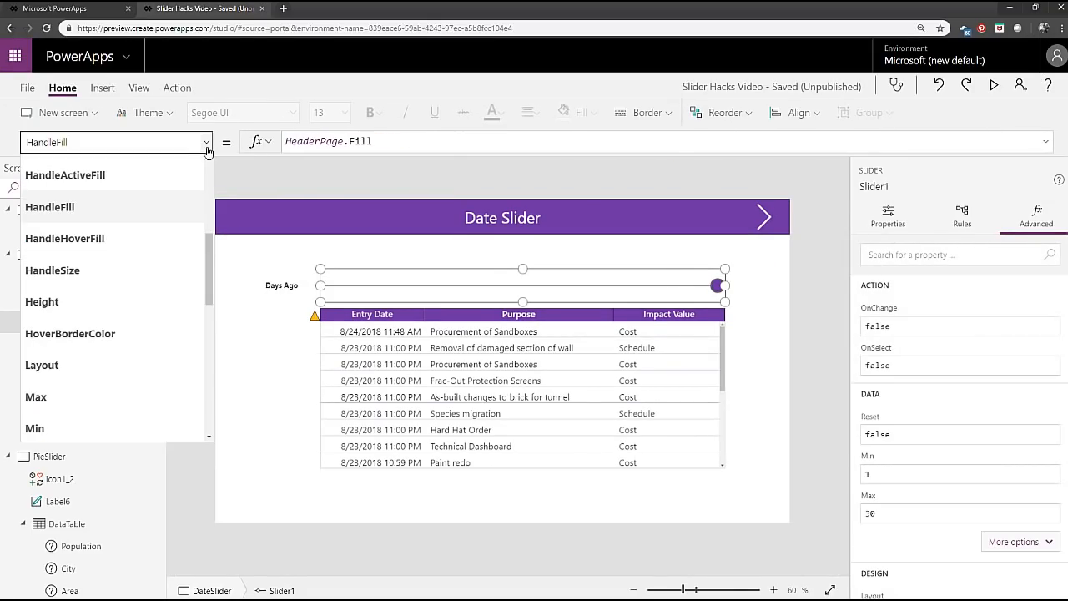
left_click(112, 241)
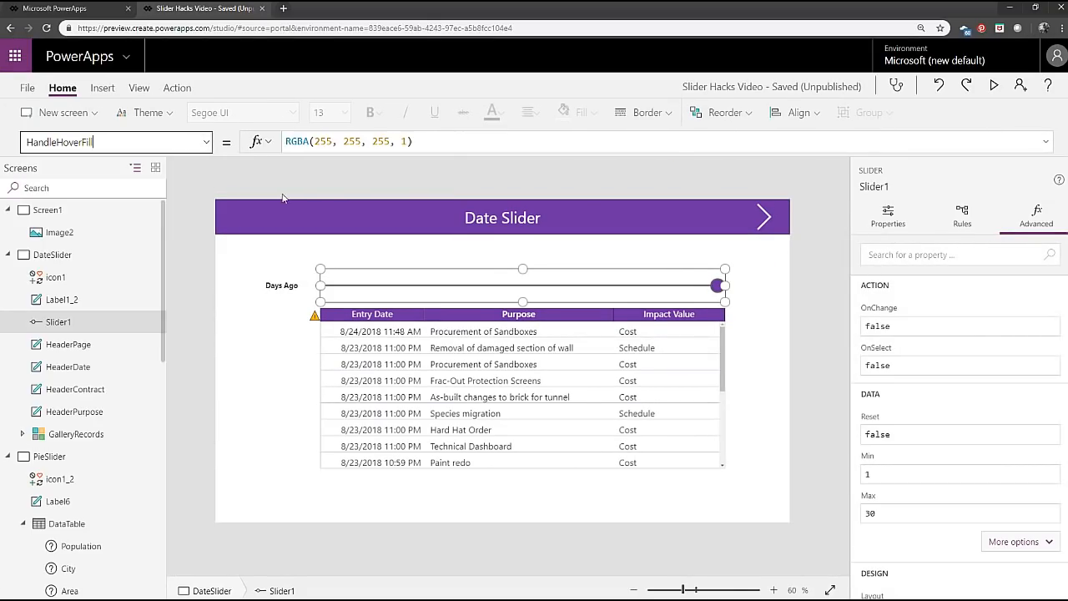
triple_click(444, 146)
type("Black")
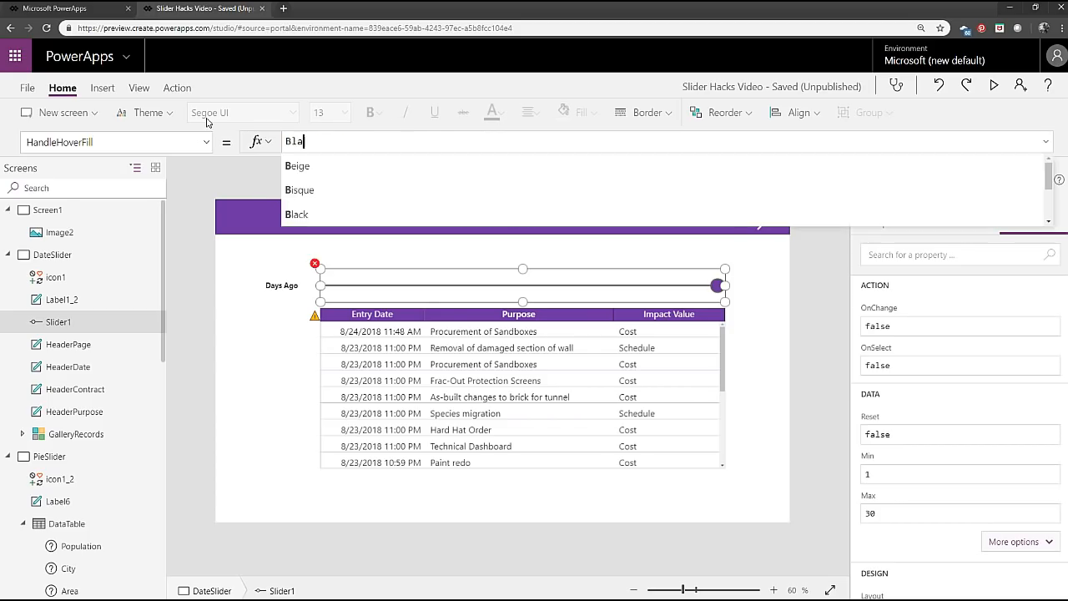
Preview the screen to test the slider handle's hover colour, and return to editing.
left_click(994, 85)
mouse_move(832, 194)
left_click_drag(832, 193, 935, 190)
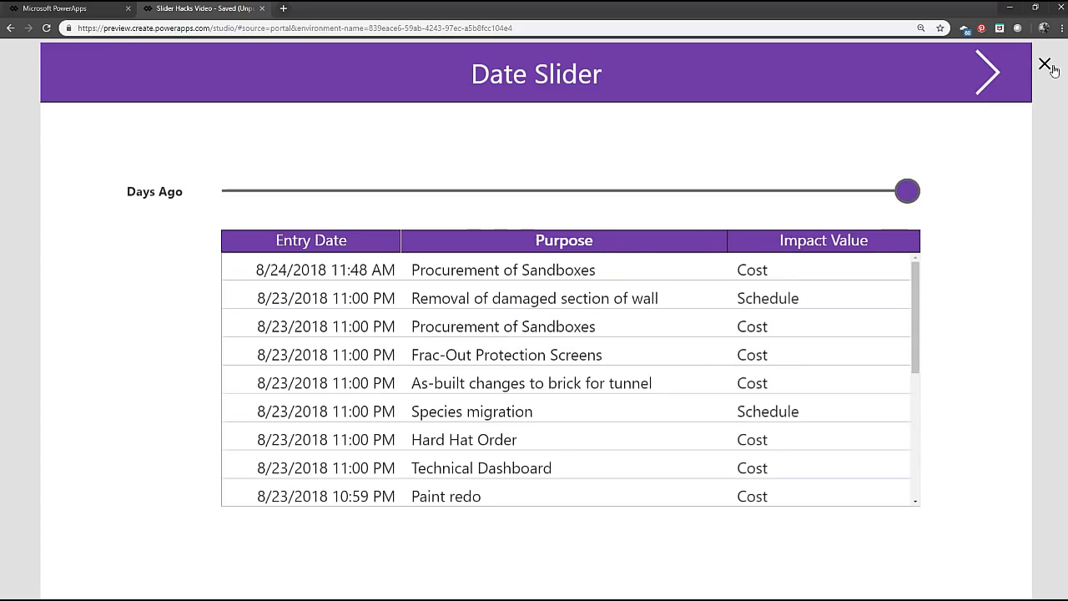
left_click(1044, 65)
Review the slider's remaining handle and border properties and briefly preview the Date Slider screen again.
left_click(689, 285)
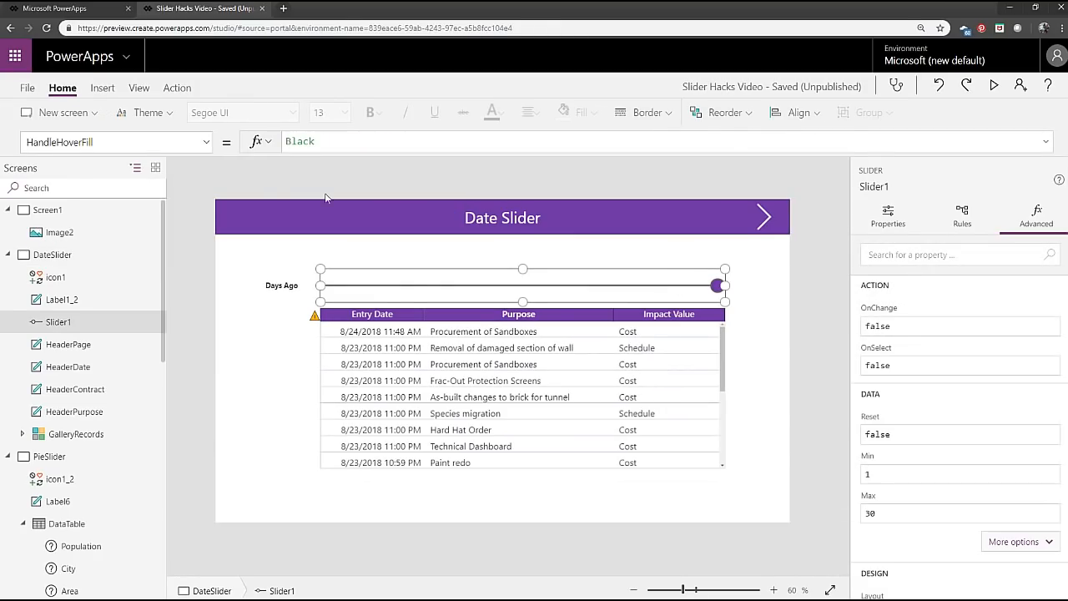
left_click(207, 146)
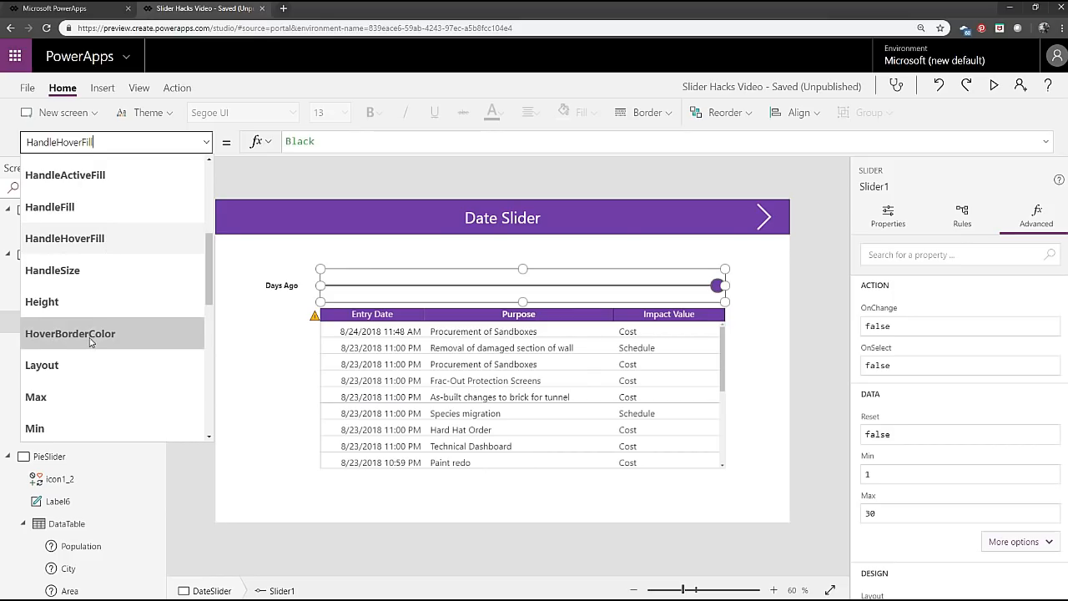
scroll(92, 341, "up", 2)
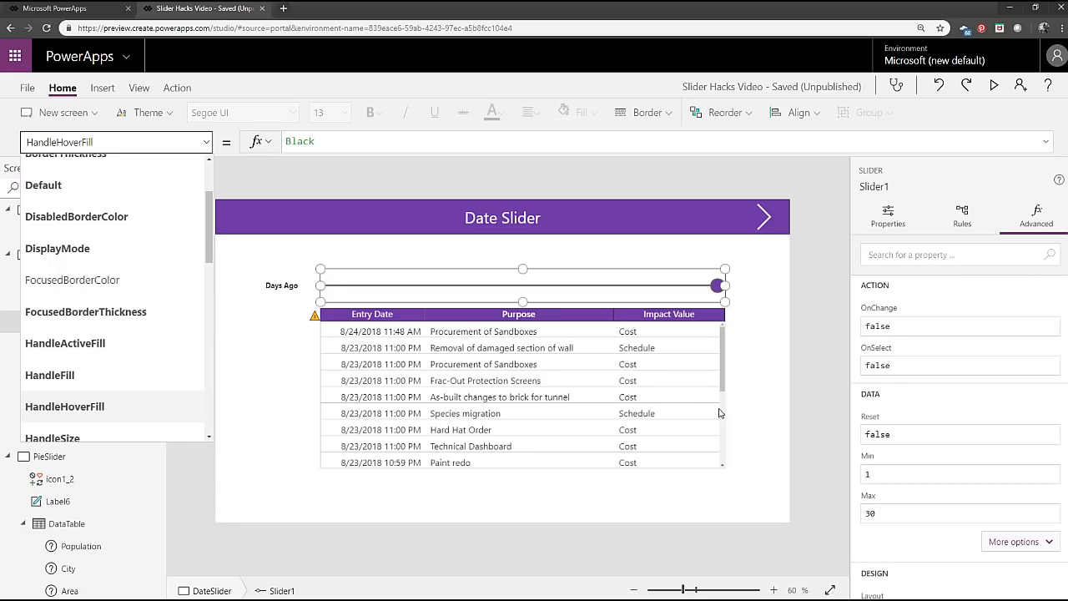
left_click(714, 274)
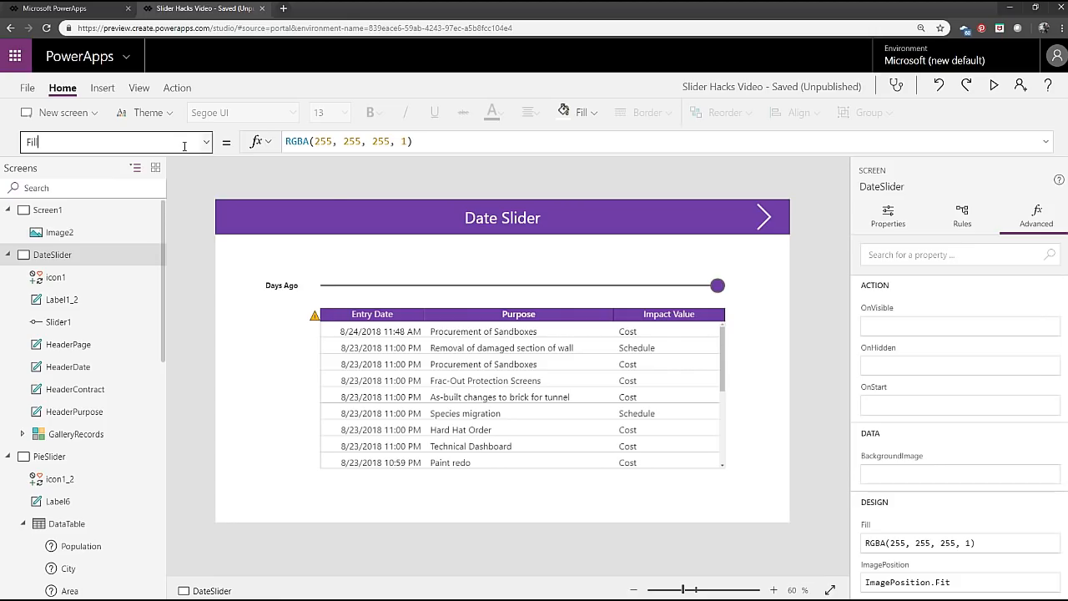
left_click(994, 86)
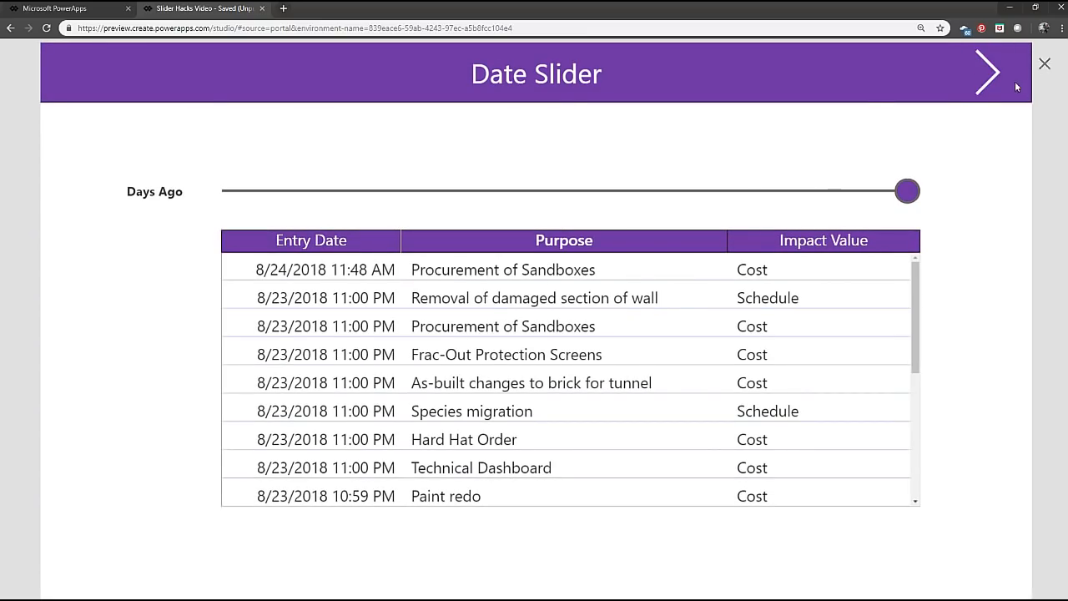
left_click(1044, 64)
Show the Items formula of the records gallery and examine its sorting and filtering functions.
left_click(494, 429)
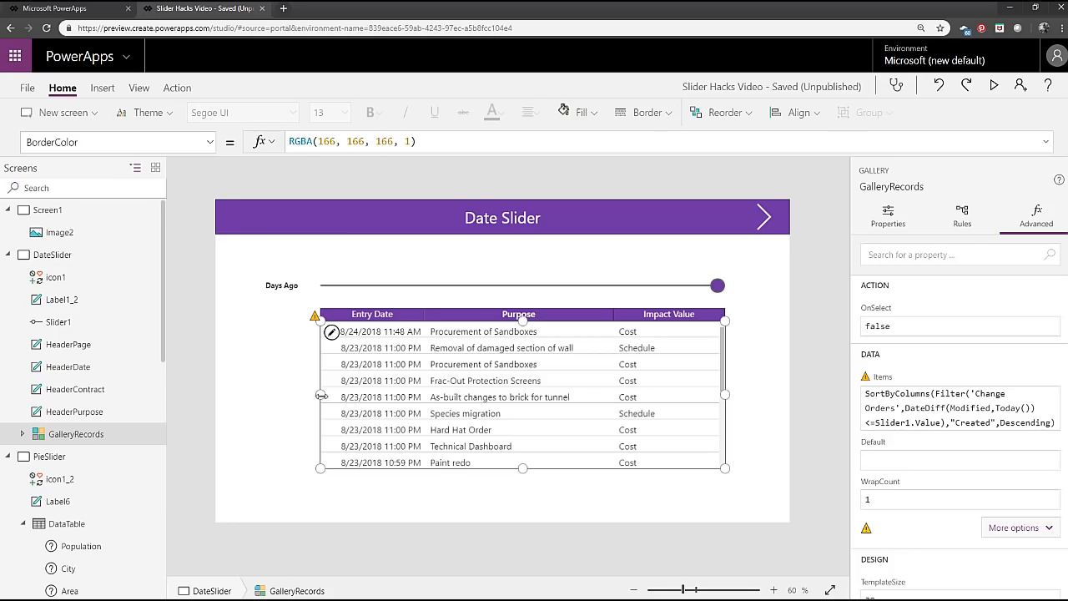
left_click(208, 146)
scroll(121, 250, "down", 5)
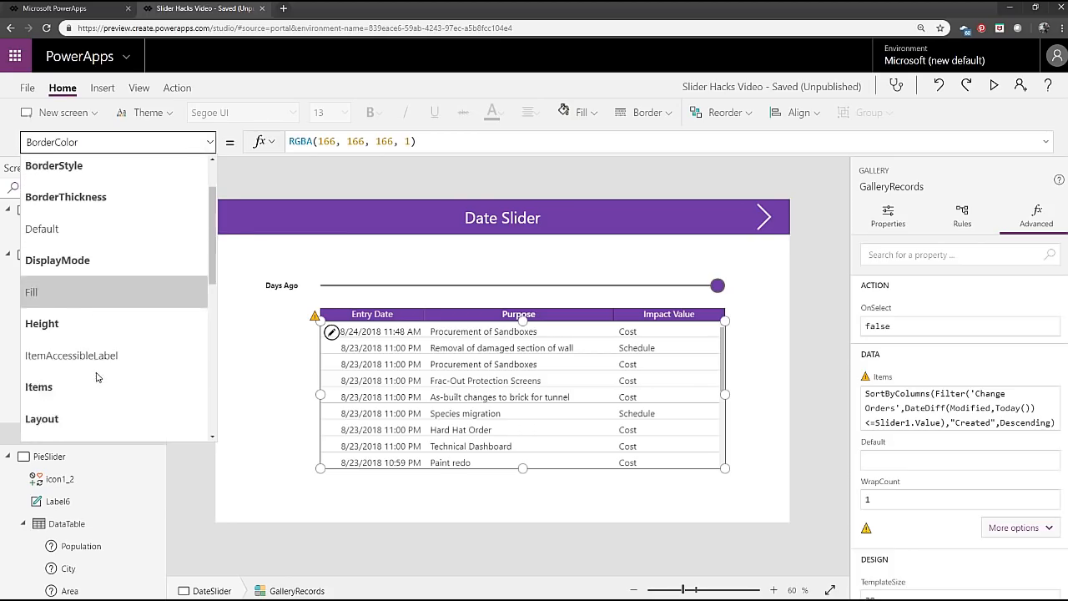
left_click(121, 246)
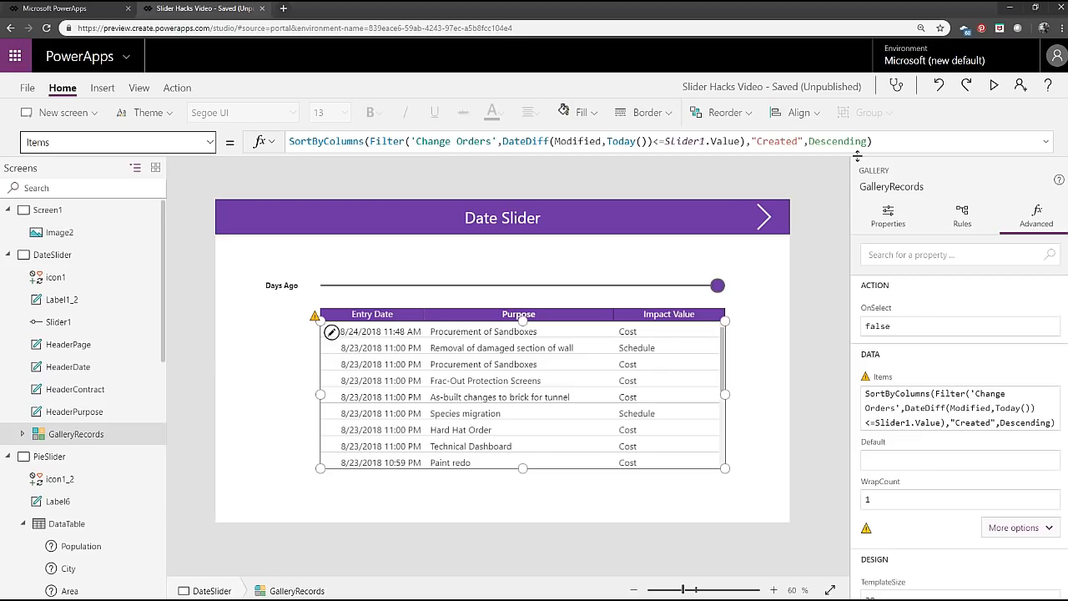
left_click(371, 142)
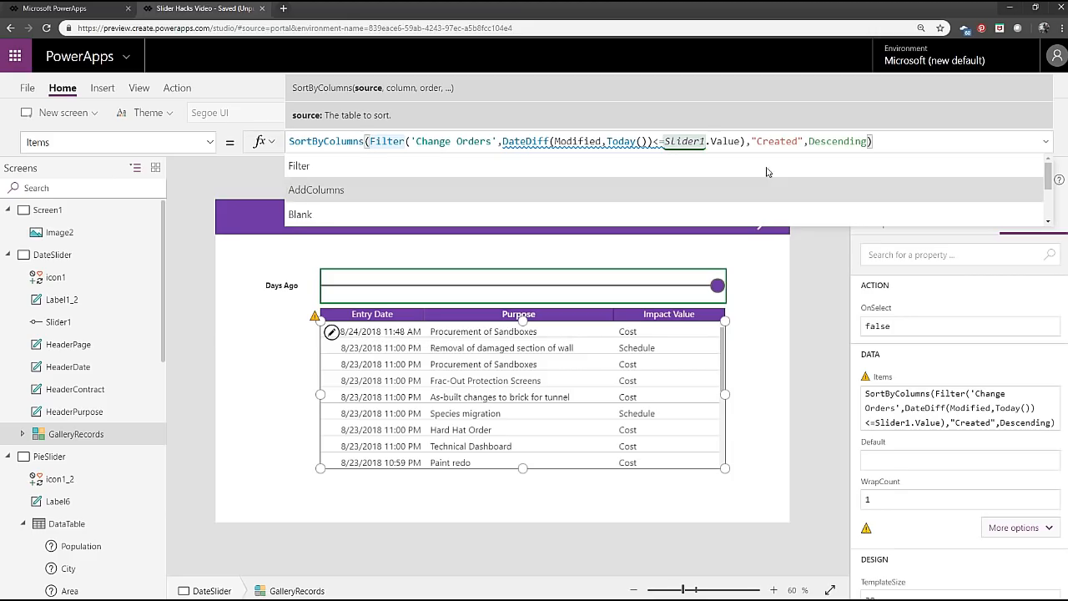
left_click(907, 139)
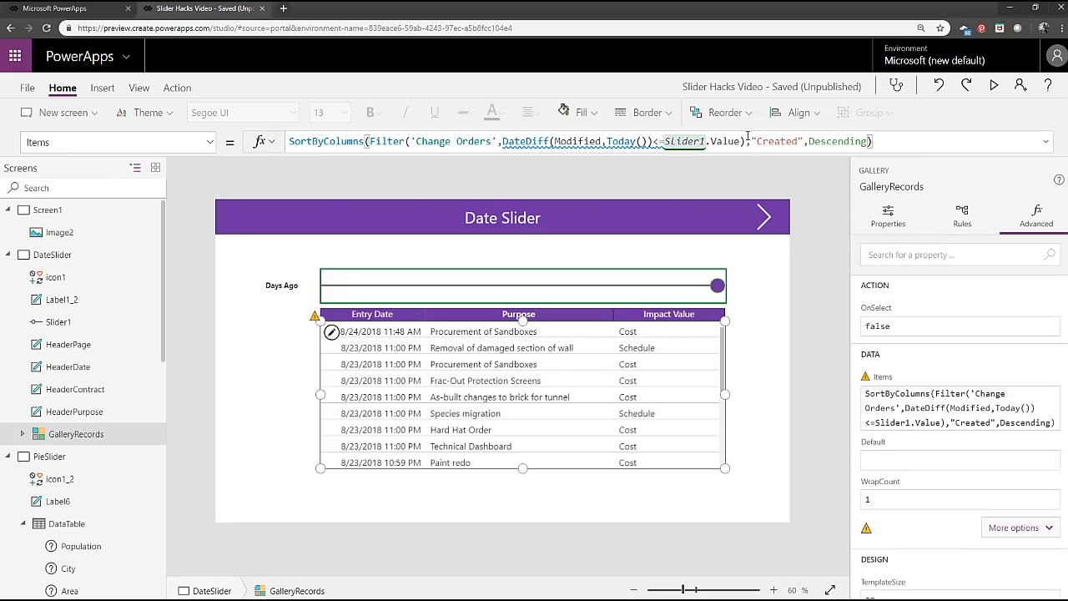
Copy the Filter expression from the gallery's Items formula into Notepad and place that window just below the formula.
left_click_drag(746, 140, 370, 142)
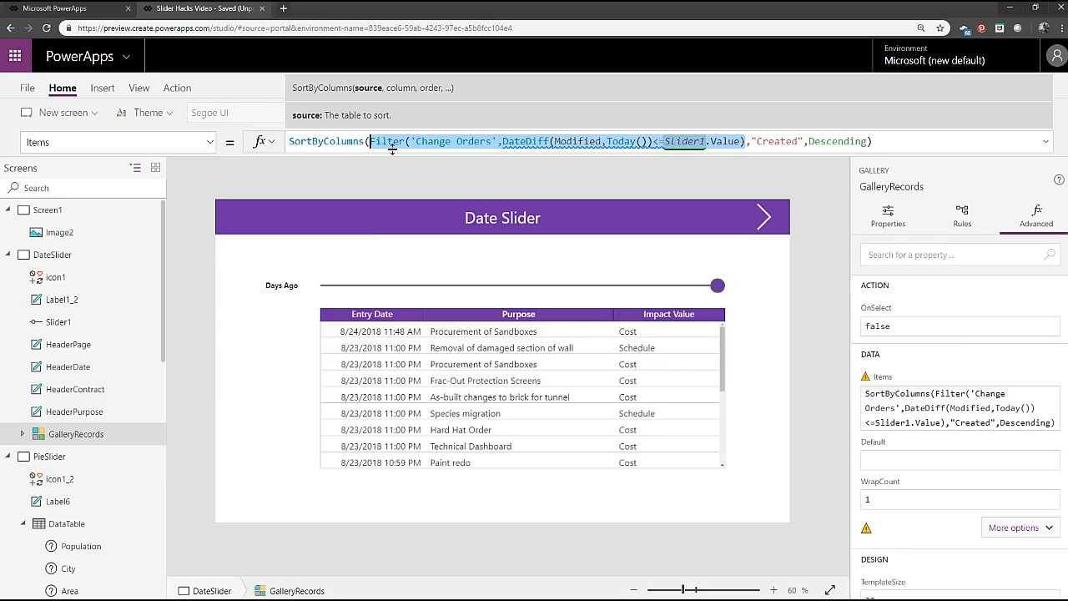
key("alt+Tab")
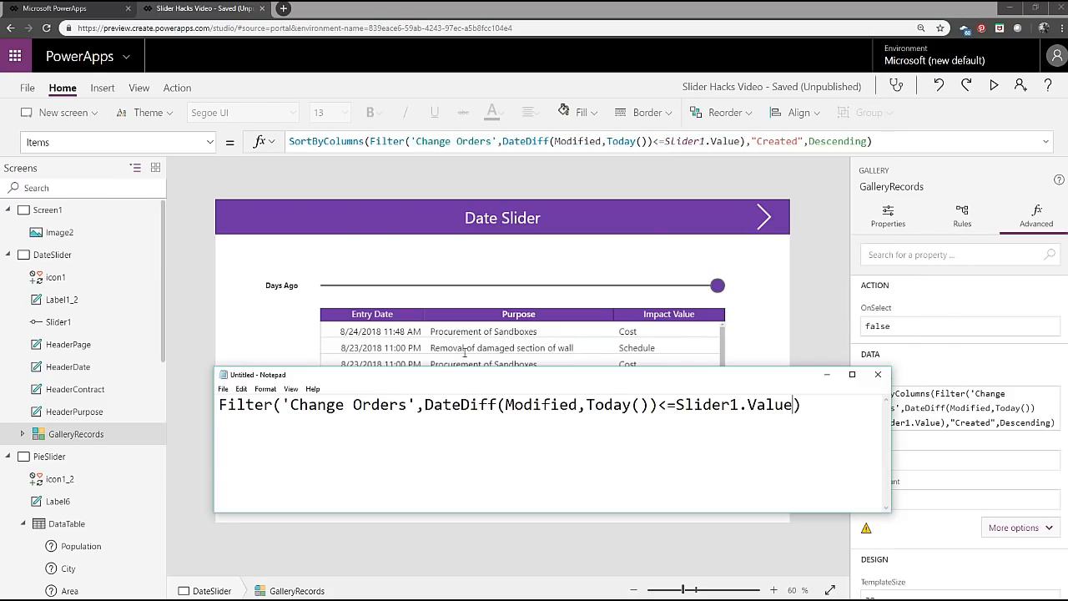
left_click_drag(493, 384, 559, 174)
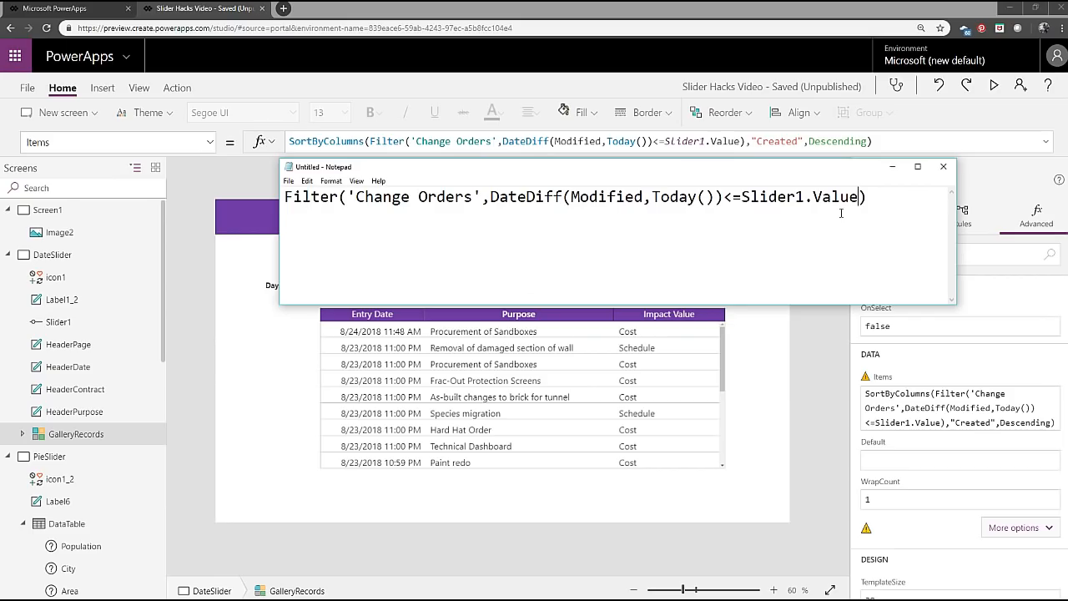
Examine the Filter expression in Notepad, highlighting the whole text and its Change Orders data source.
left_click_drag(868, 197, 195, 182)
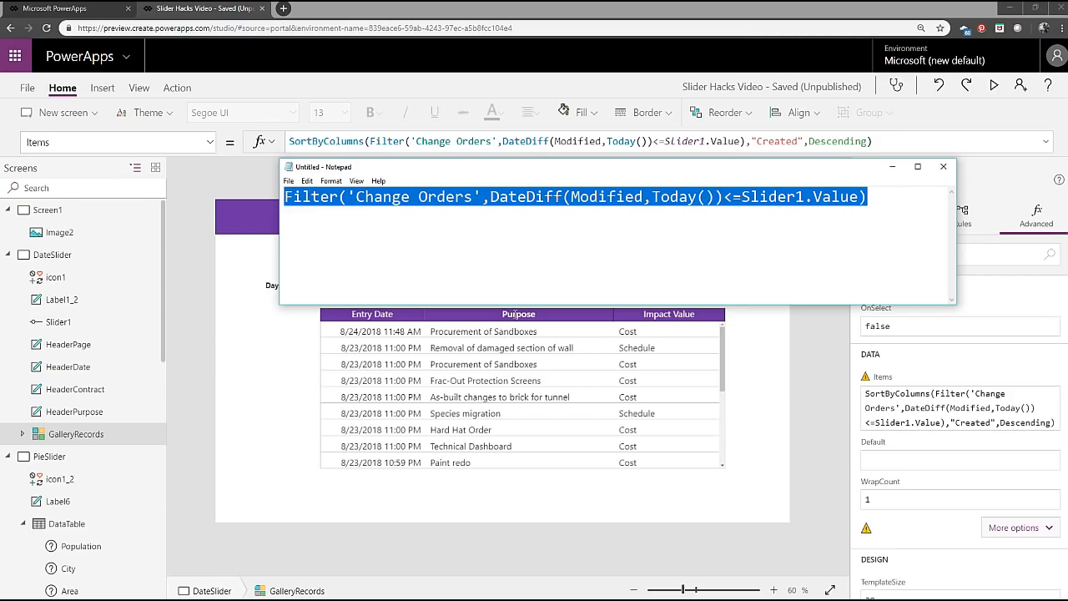
left_click(858, 245)
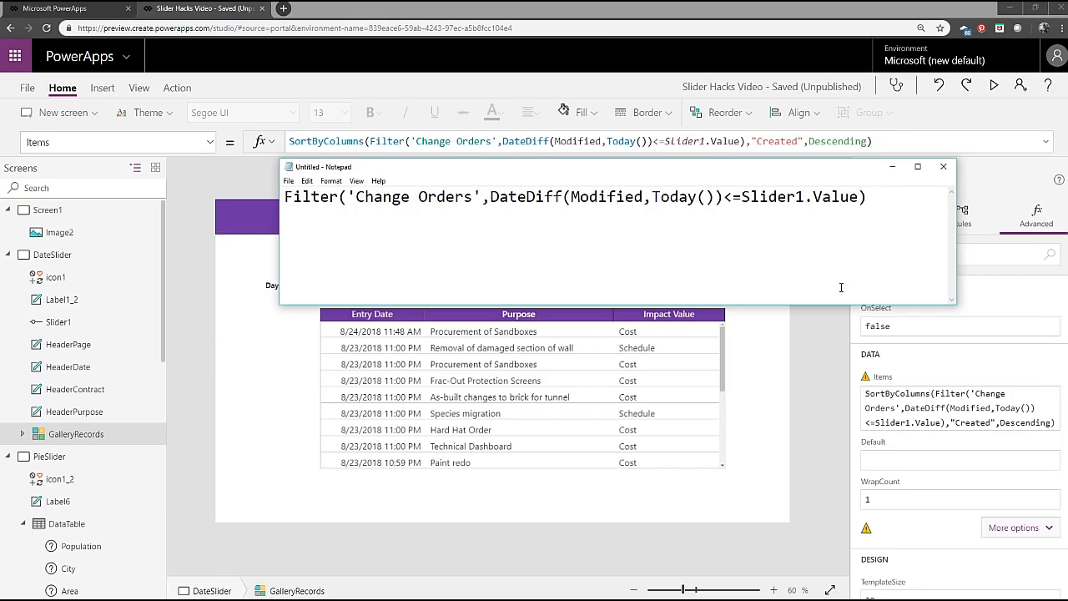
left_click(902, 212)
left_click_drag(482, 198, 357, 198)
Copy DateDiff(Modified,Today()) from the Filter expression onto its own line below, separated by a blank line.
left_click(491, 197)
left_click_drag(491, 197, 723, 198)
key("ctrl+c")
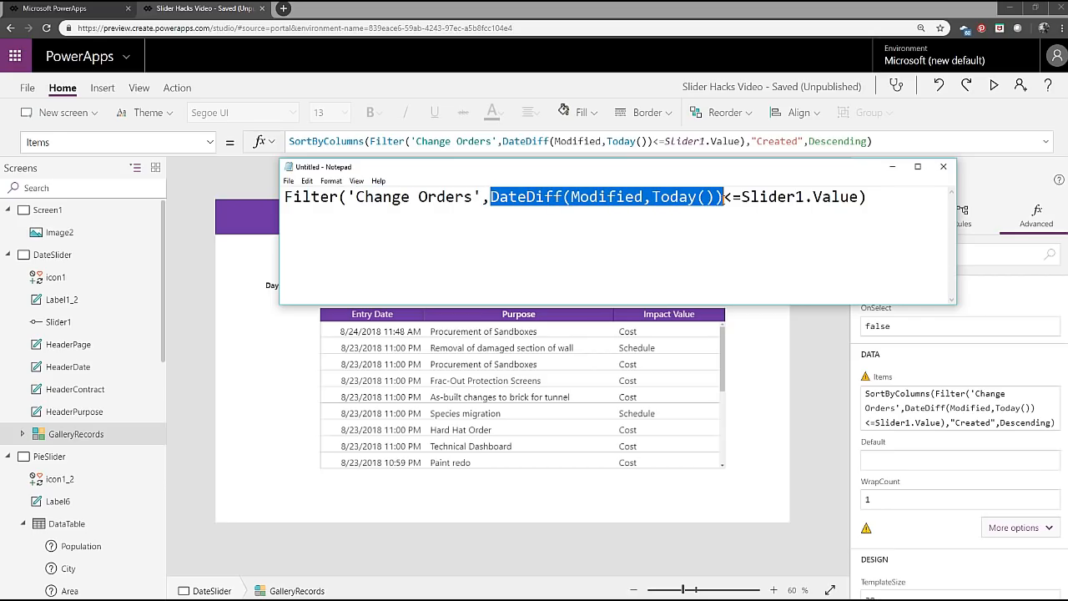
left_click(907, 204)
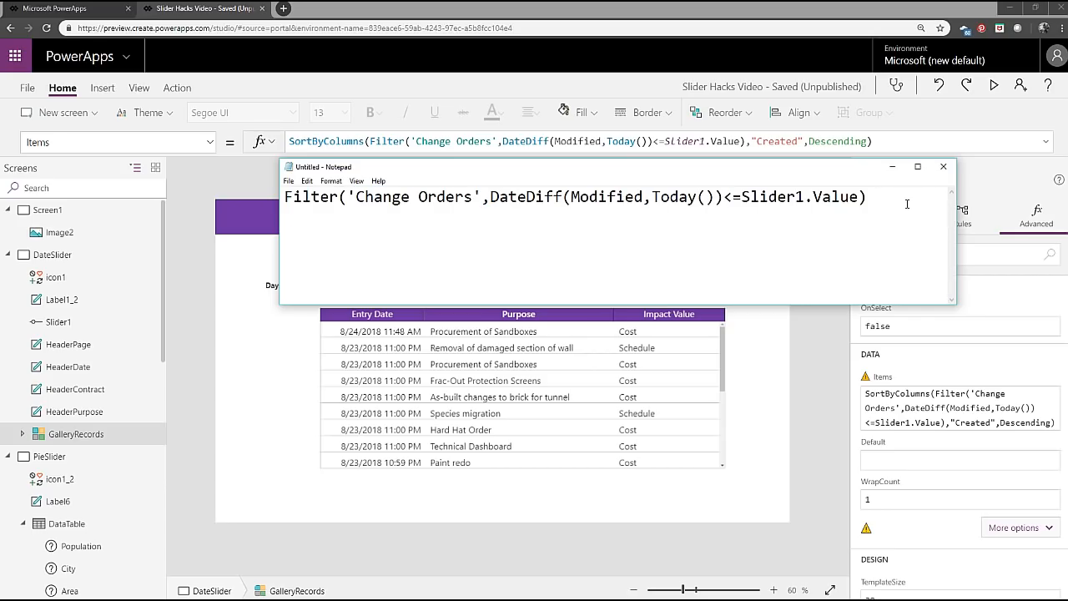
key("ctrl+v")
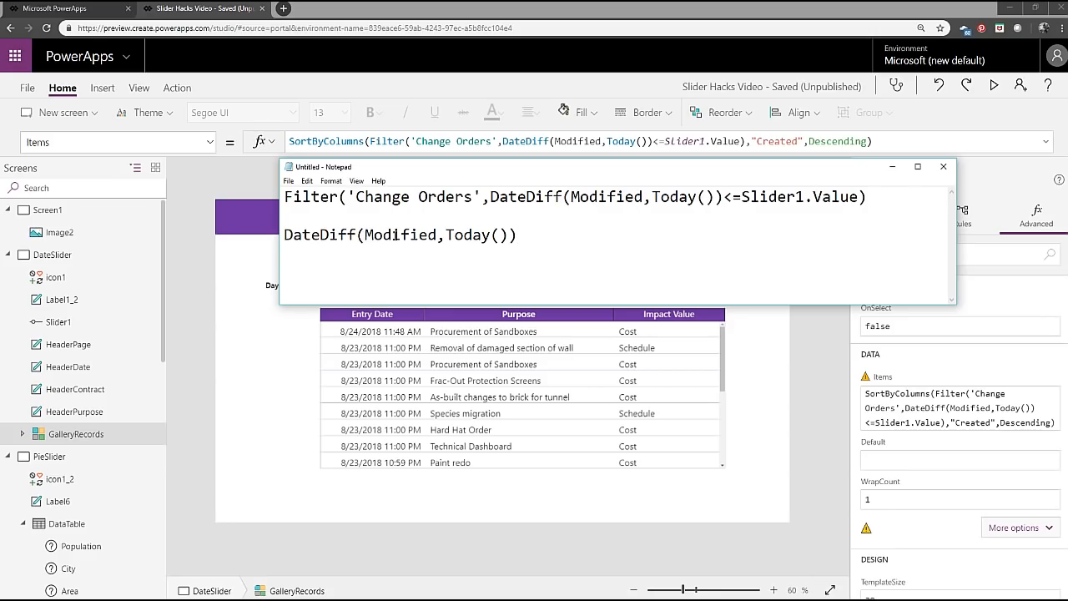
Return to the gallery's Items formula in PowerApps and examine the start_date and end_date arguments of its DateDiff function.
key("Left")
key("Left")
key("Left")
key("Left")
key("Left")
key("Left")
left_click(526, 245)
left_click(632, 142)
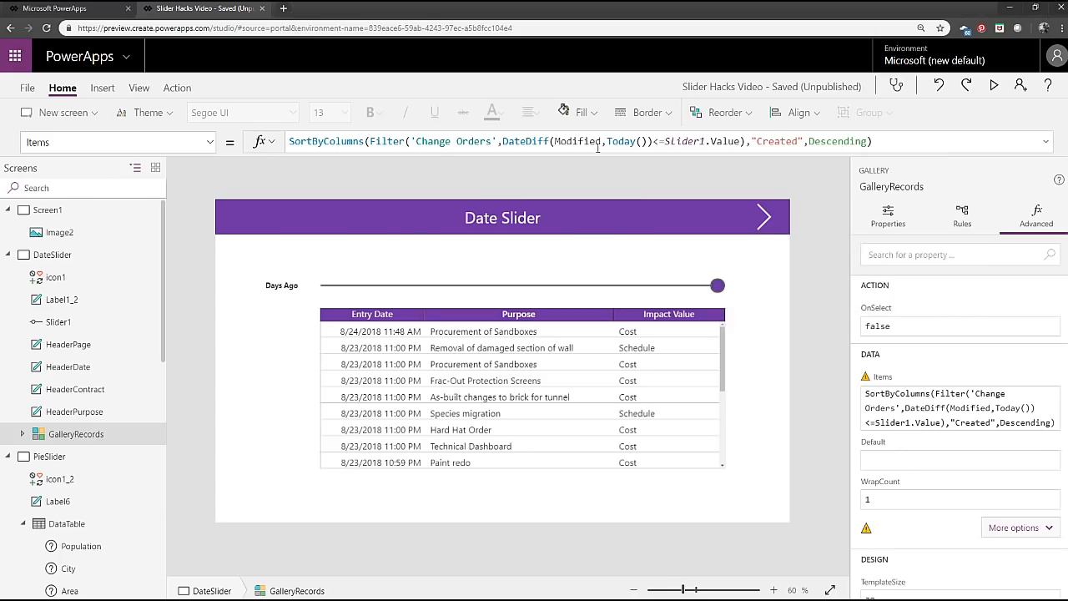
left_click(553, 141)
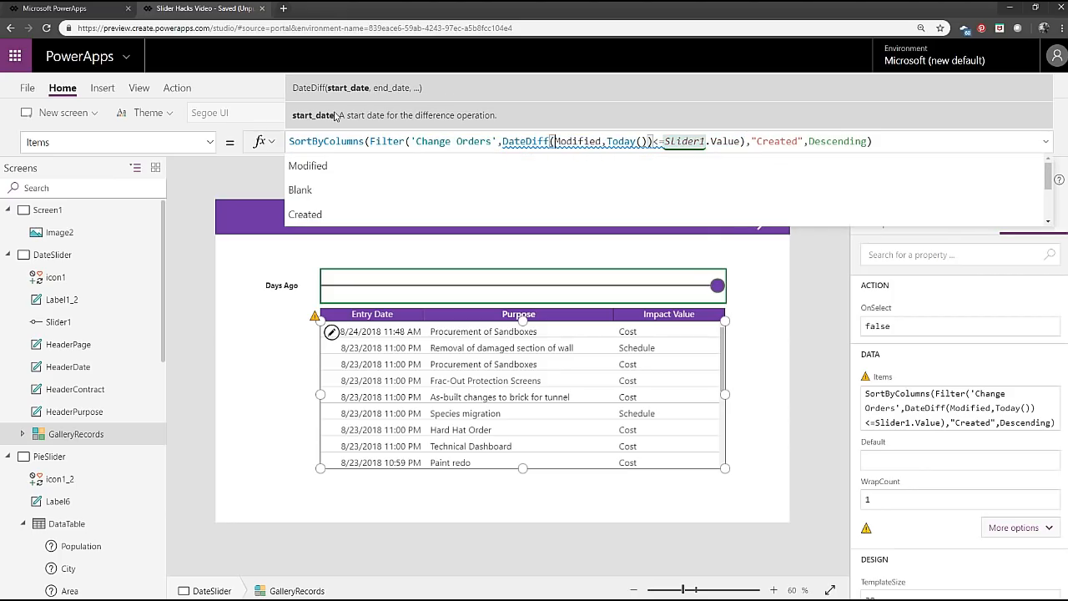
left_click(650, 141)
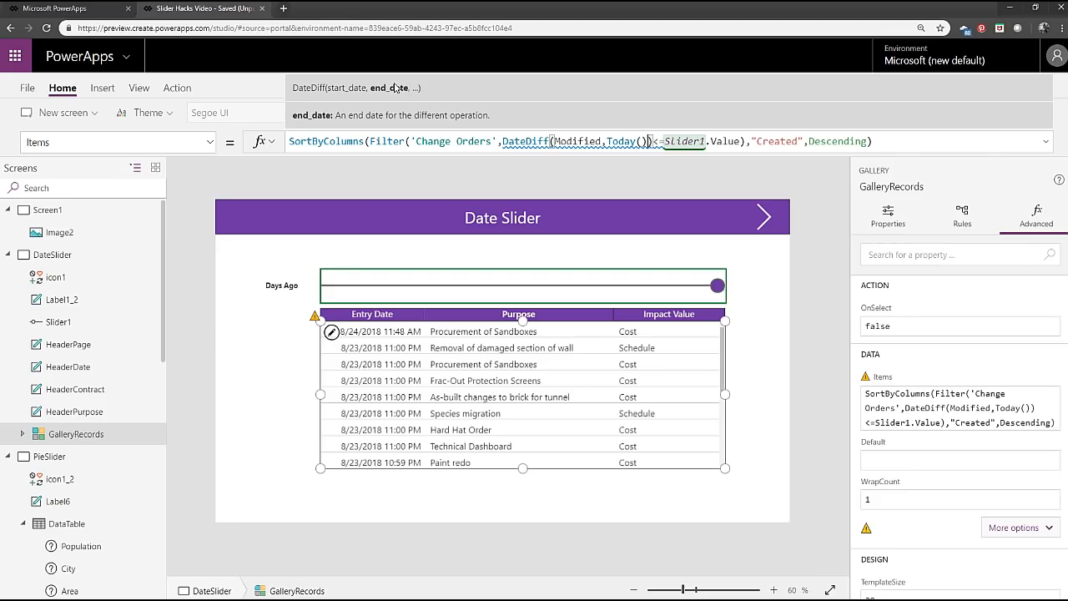
Try Hours and Days as the unit argument of DateDiff in the gallery's Items formula, and remove the unit again.
type(",")
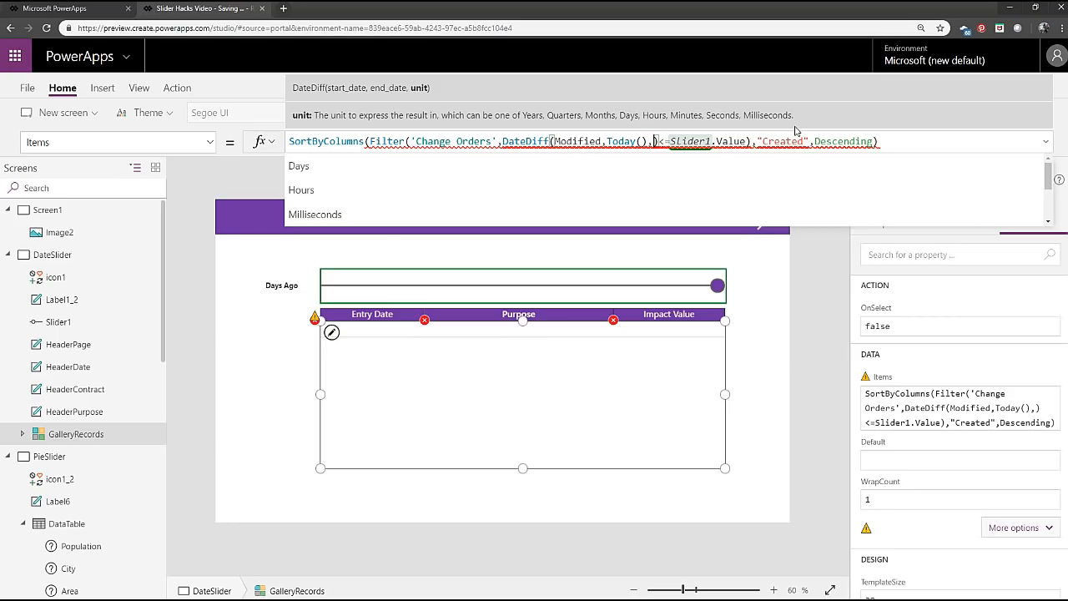
type("Hours")
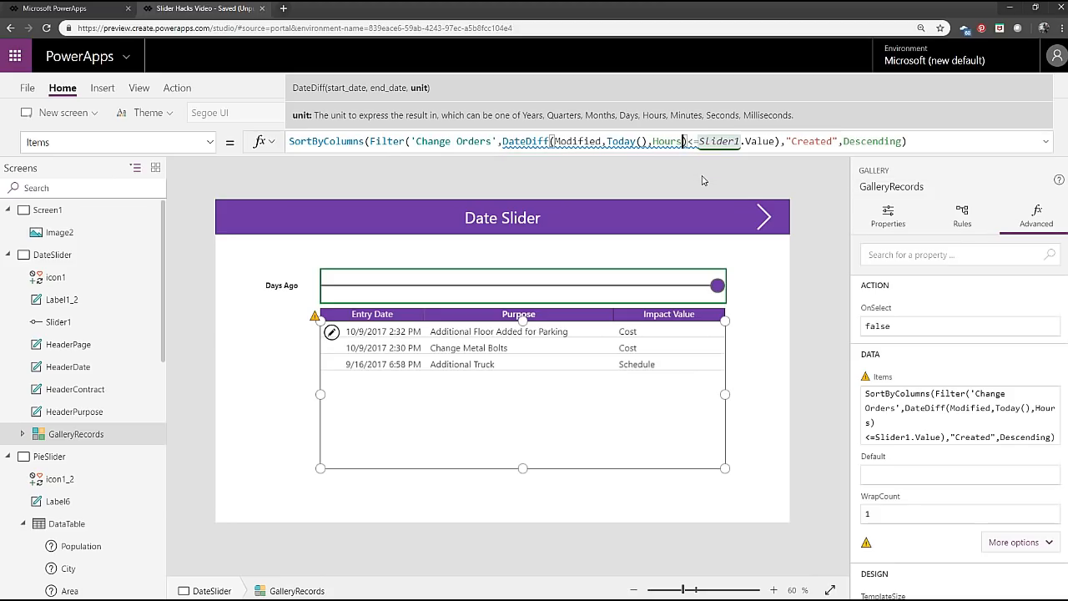
left_click_drag(683, 141, 654, 141)
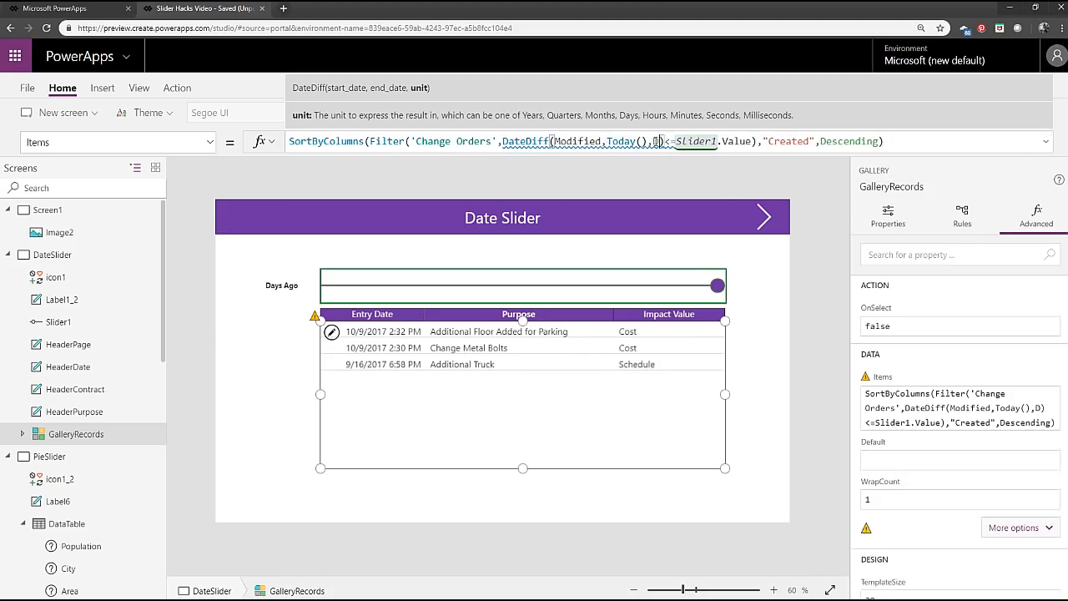
type("Days")
key("BackSpace")
key("BackSpace")
key("BackSpace")
key("BackSpace")
key("BackSpace")
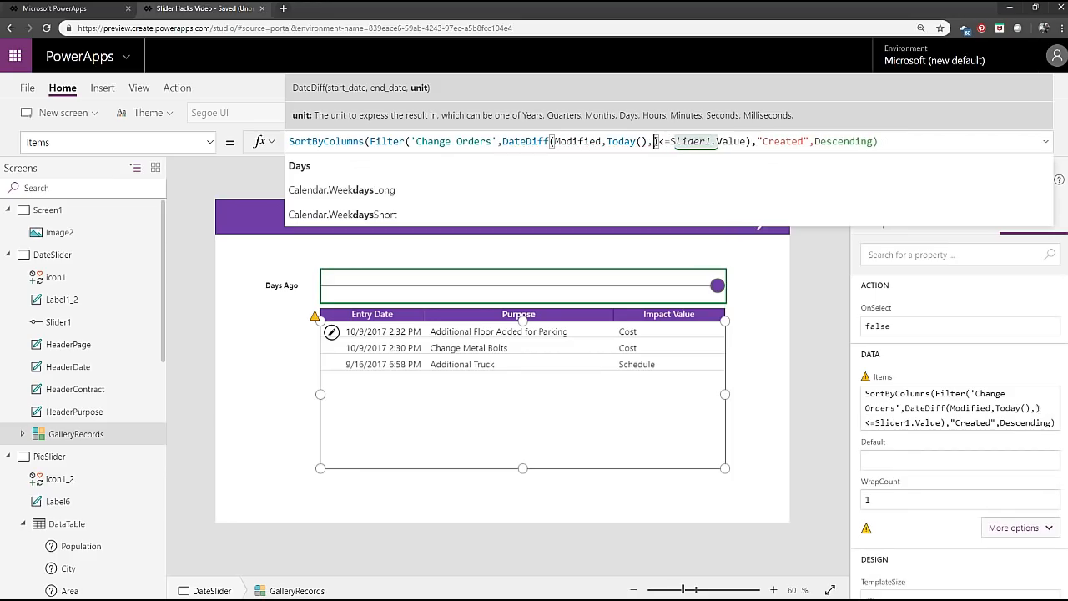
left_click(876, 141)
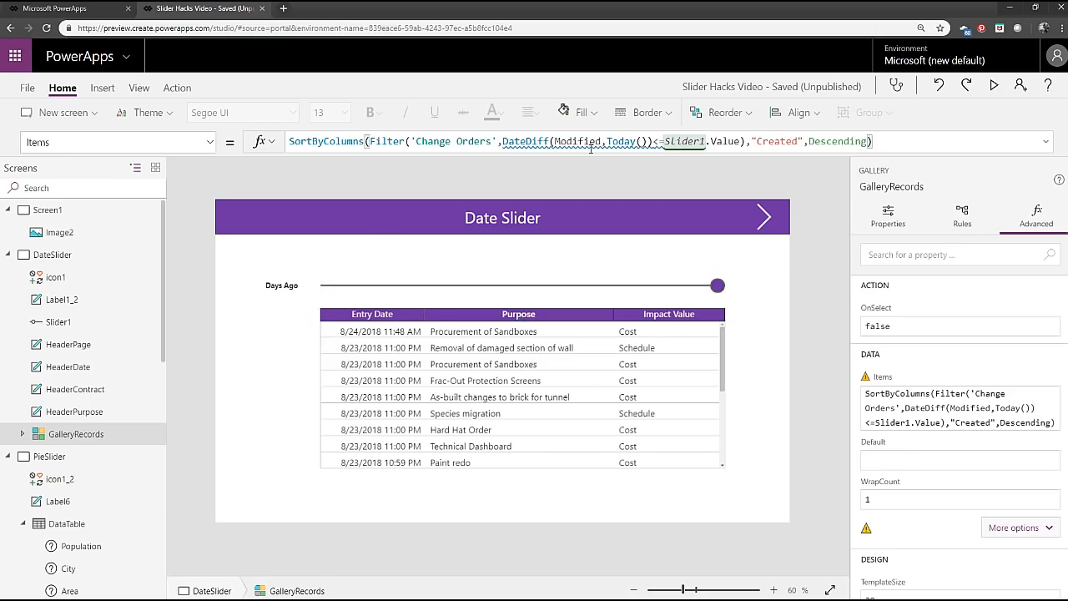
Set the data row limit for non-delegable queries to 2000 in the app's advanced settings and return to the editor.
key("alt+Tab")
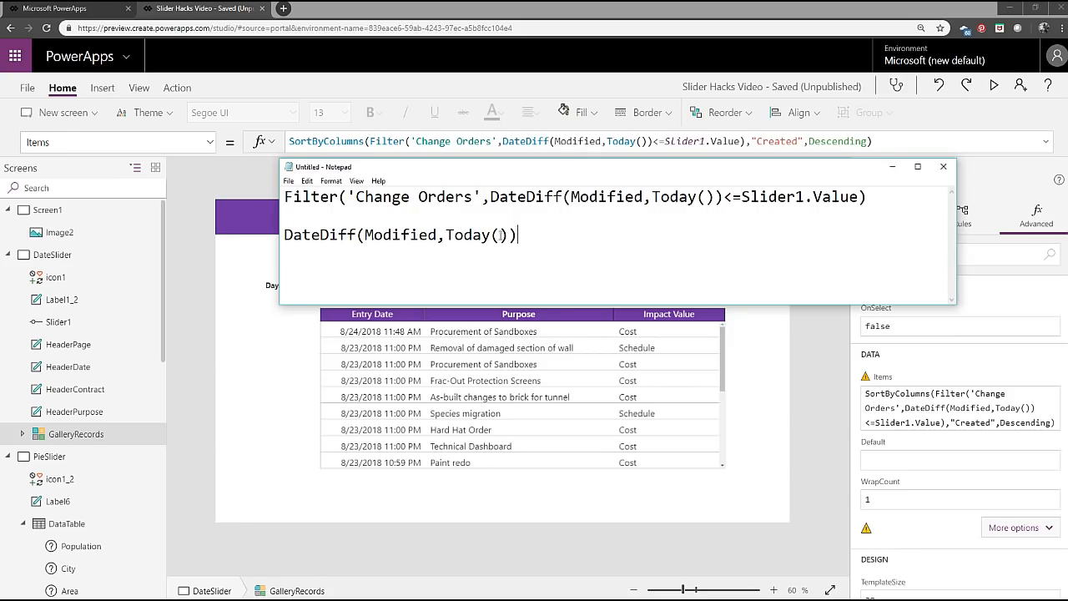
left_click(27, 90)
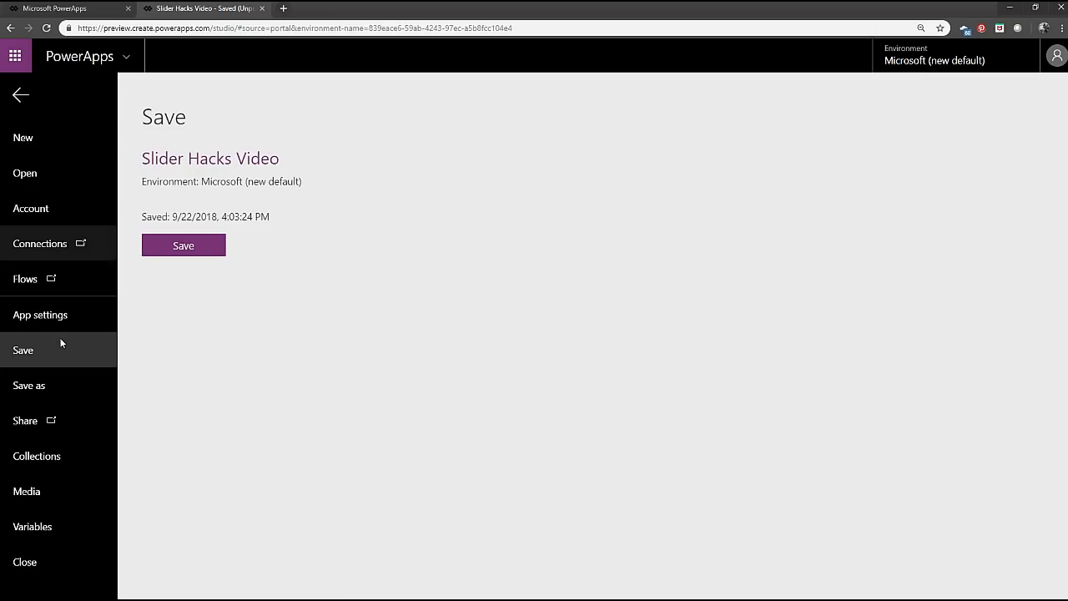
left_click(63, 315)
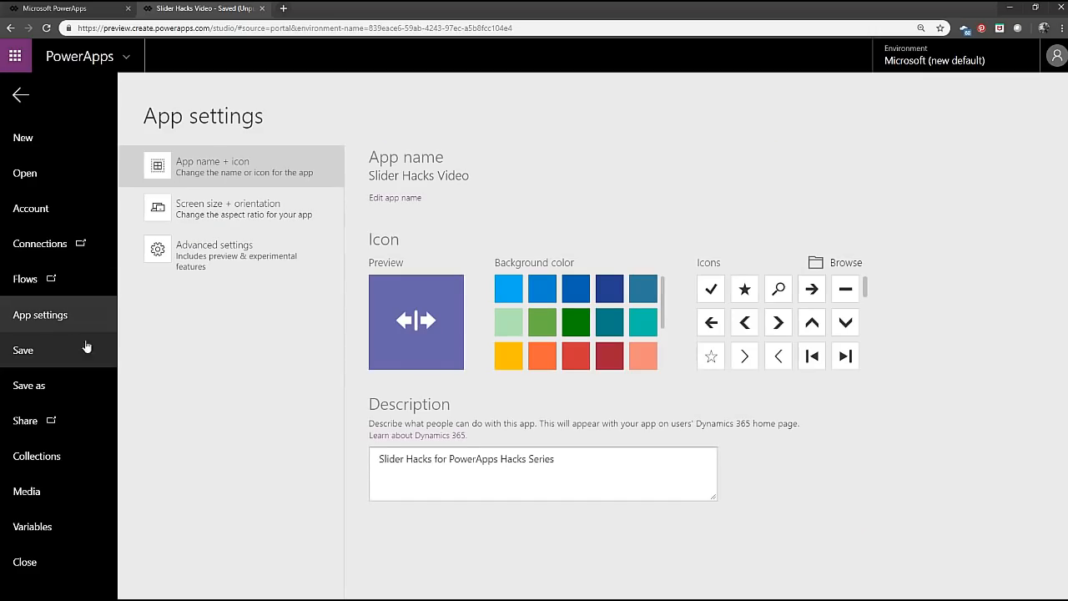
left_click(210, 260)
left_click(428, 248)
double_click(428, 249)
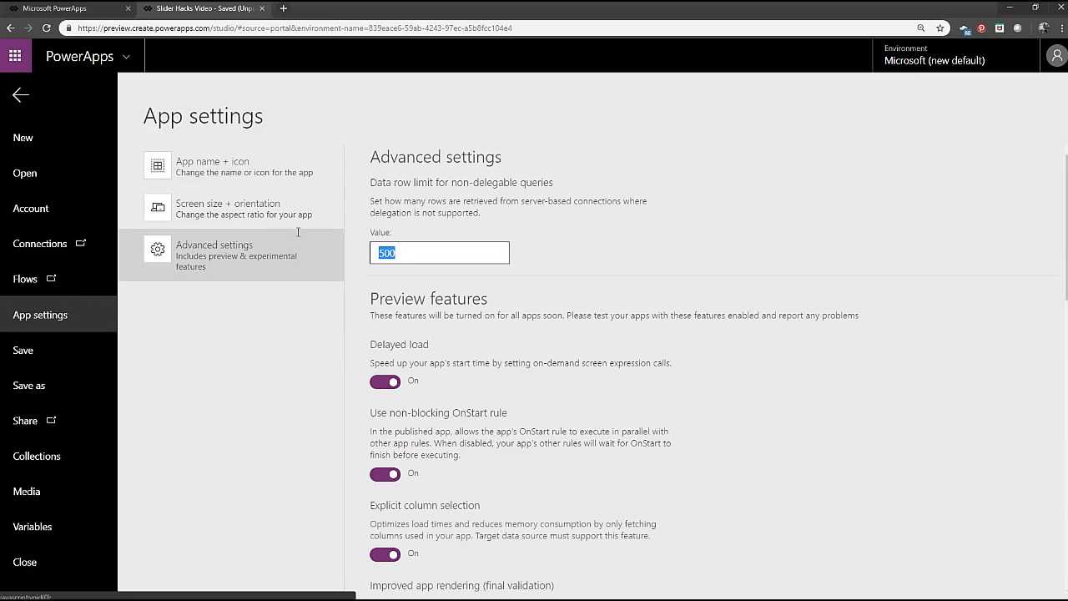
left_click(416, 248)
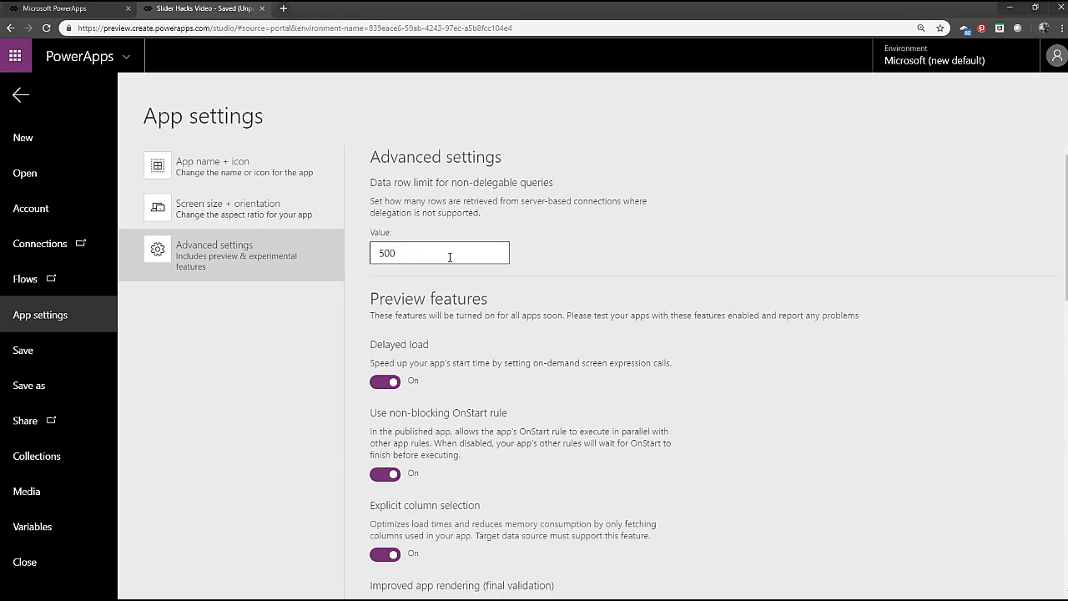
left_click_drag(450, 257, 305, 243)
type("200")
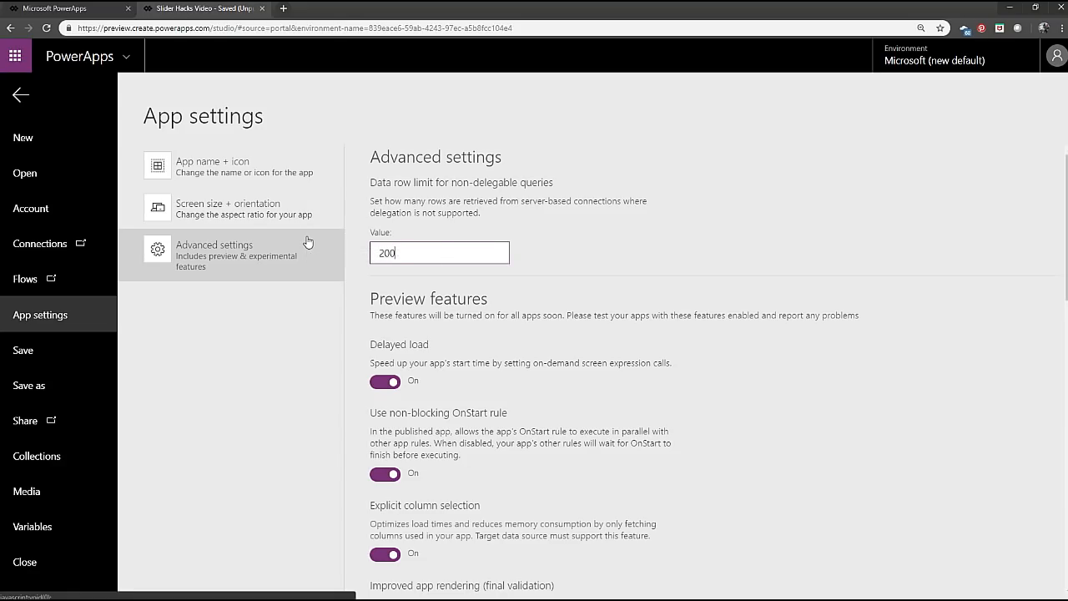
type("0")
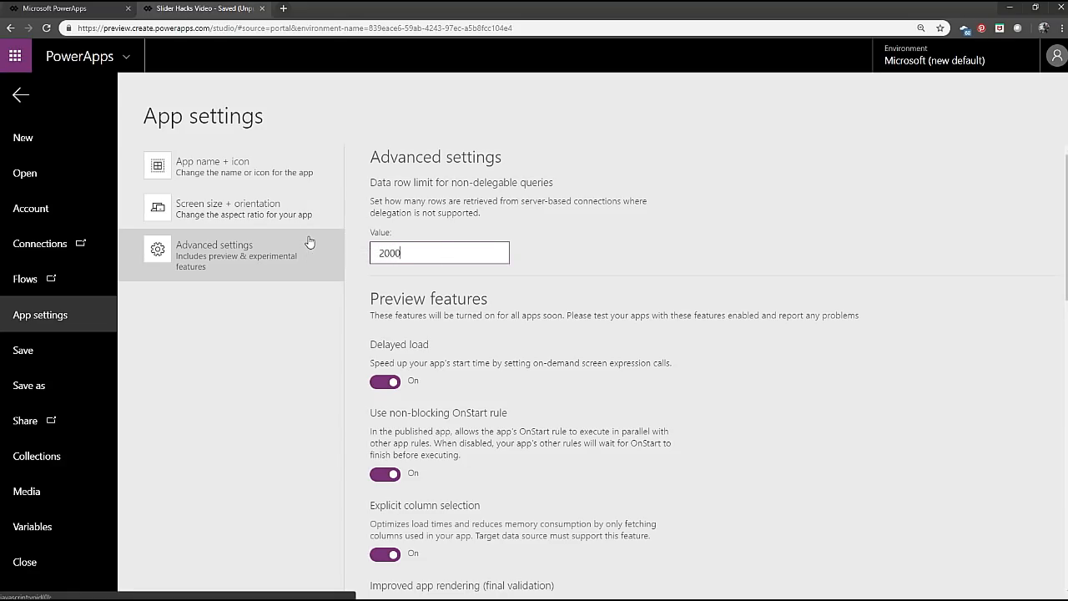
left_click(15, 97)
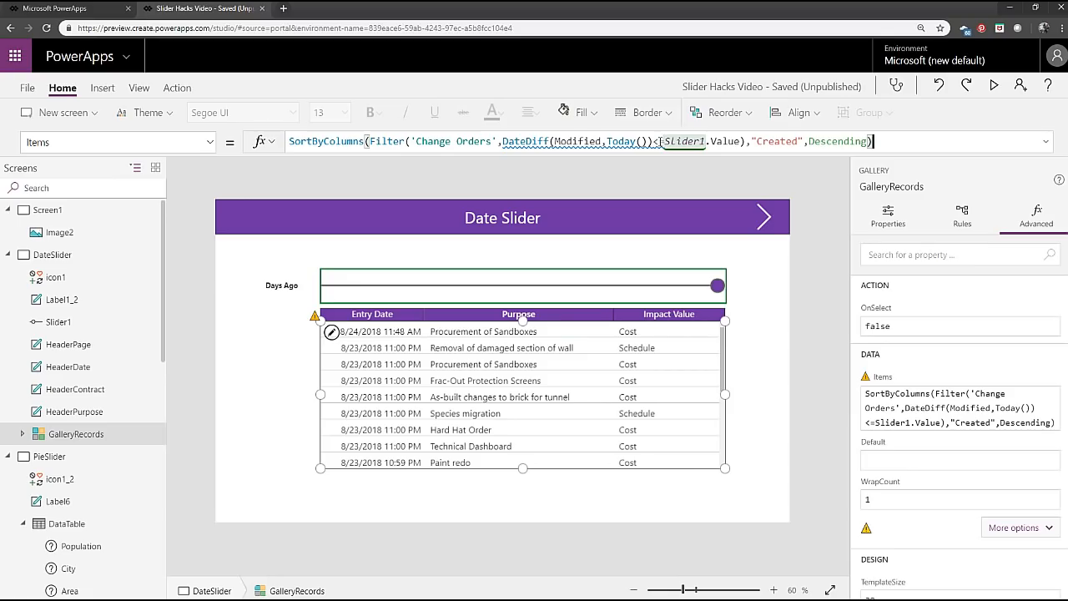
Examine the Filter condition in Notepad, highlighting the DateDiff part and Slider1.Value in turn, and minimise the window.
key("alt+Tab")
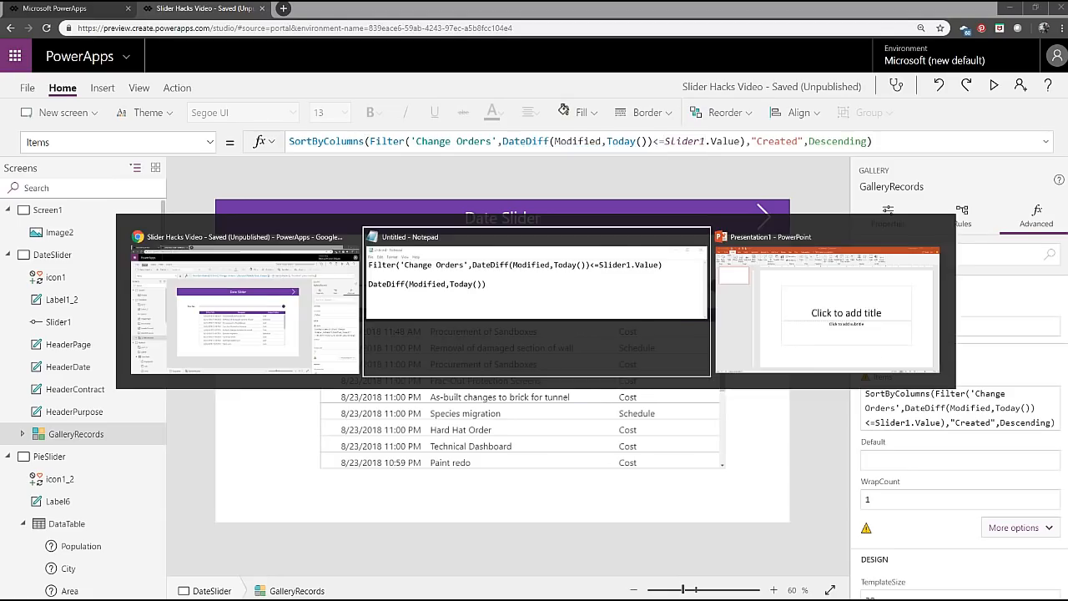
mouse_move(491, 197)
left_mouse_down()
mouse_move(722, 197)
mouse_move(491, 197)
left_mouse_up()
left_click(723, 197)
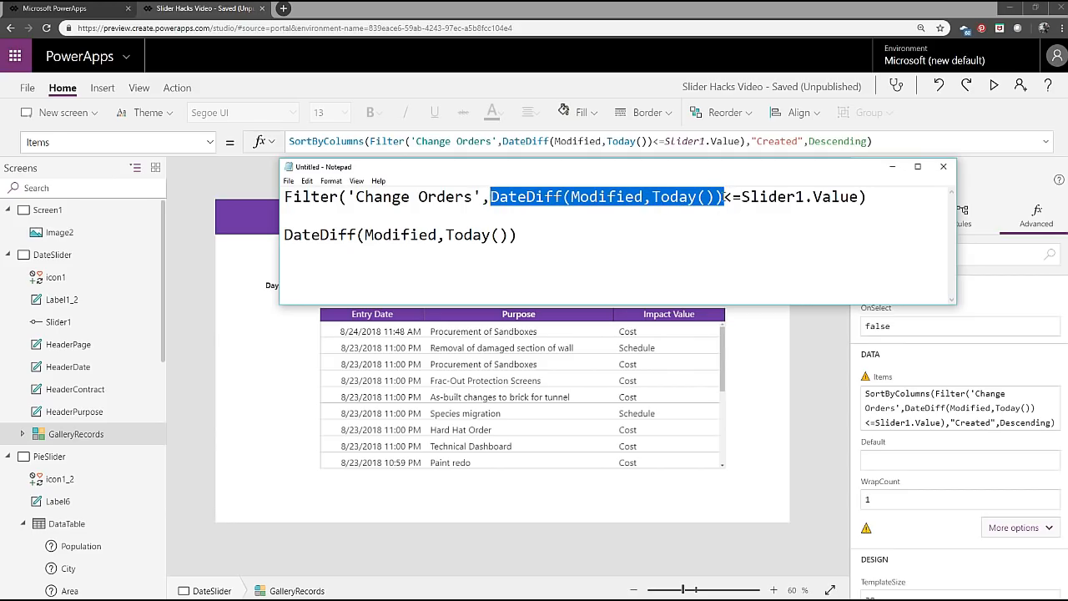
left_click(723, 197)
left_click_drag(722, 197, 860, 197)
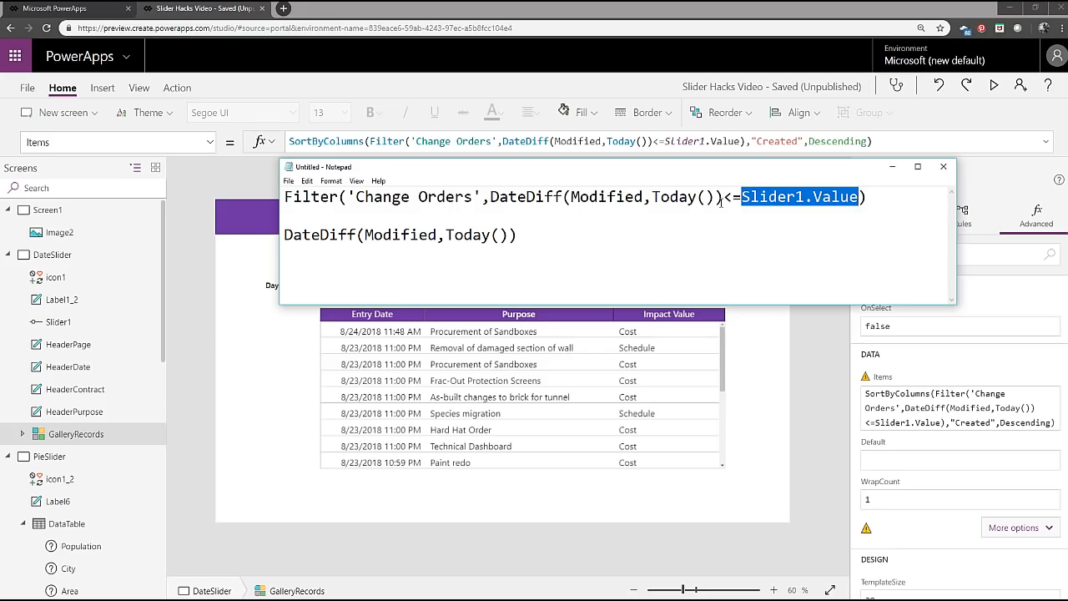
left_click_drag(723, 198, 492, 197)
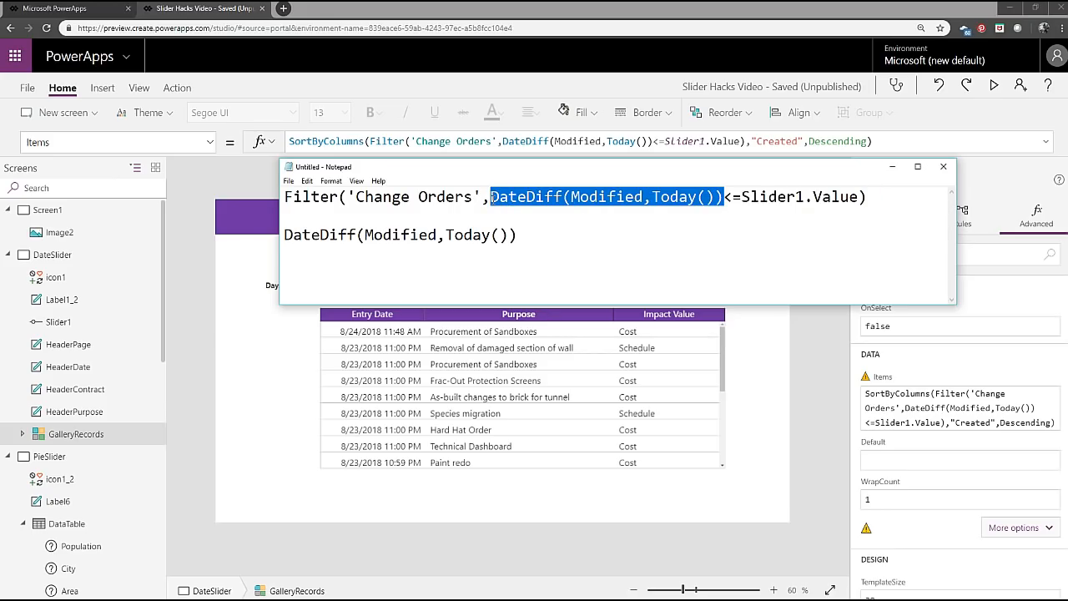
left_click(840, 198)
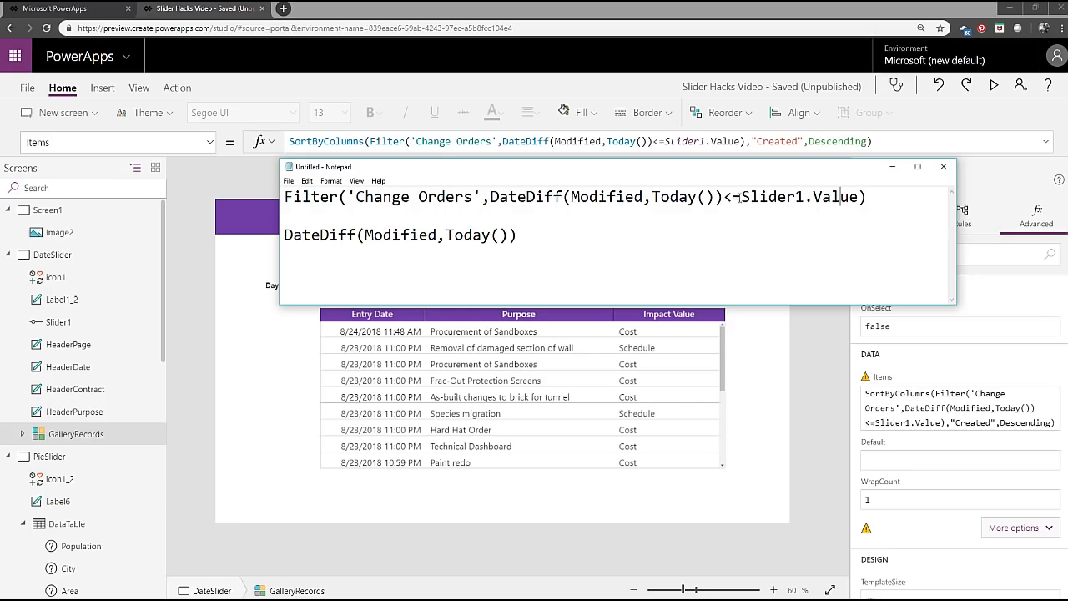
left_click_drag(741, 198, 852, 196)
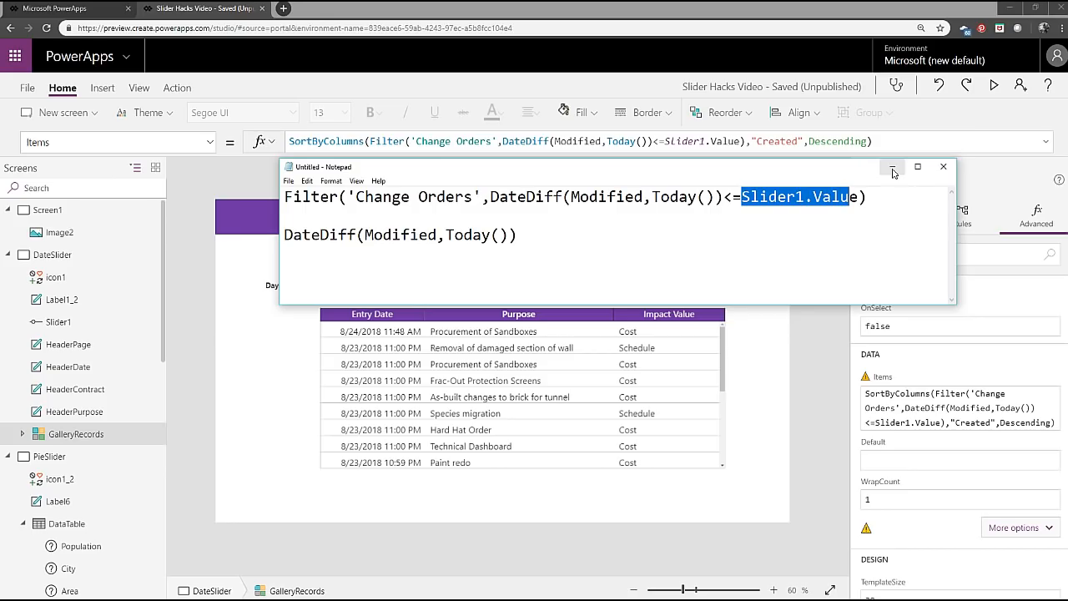
left_click(892, 171)
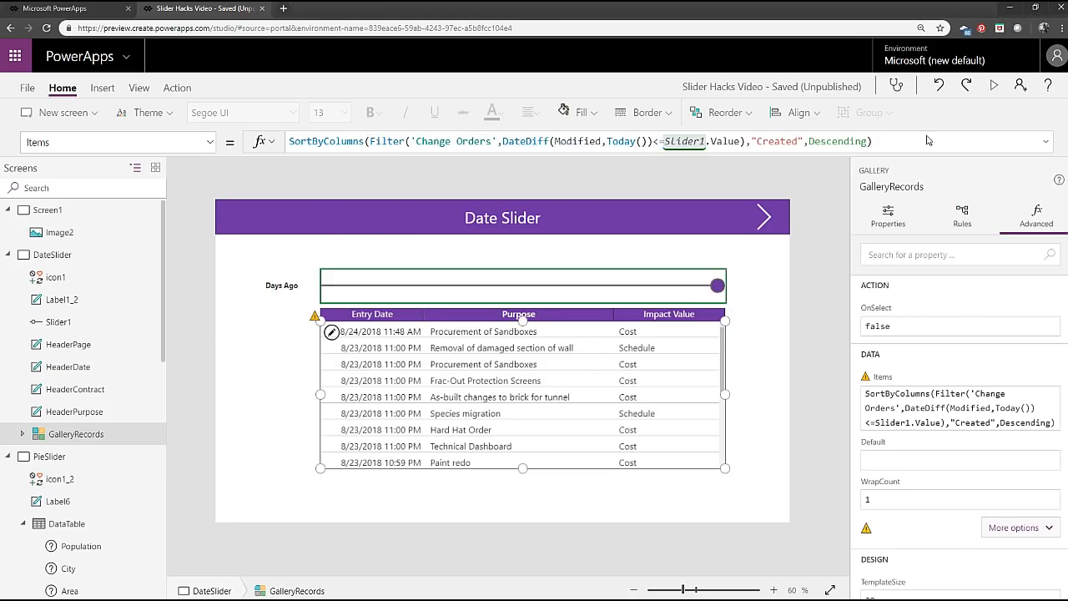
Preview the app, lower the Days Ago slider to filter the records, and advance to the Pie Data Slider screen.
key("F5")
mouse_move(909, 199)
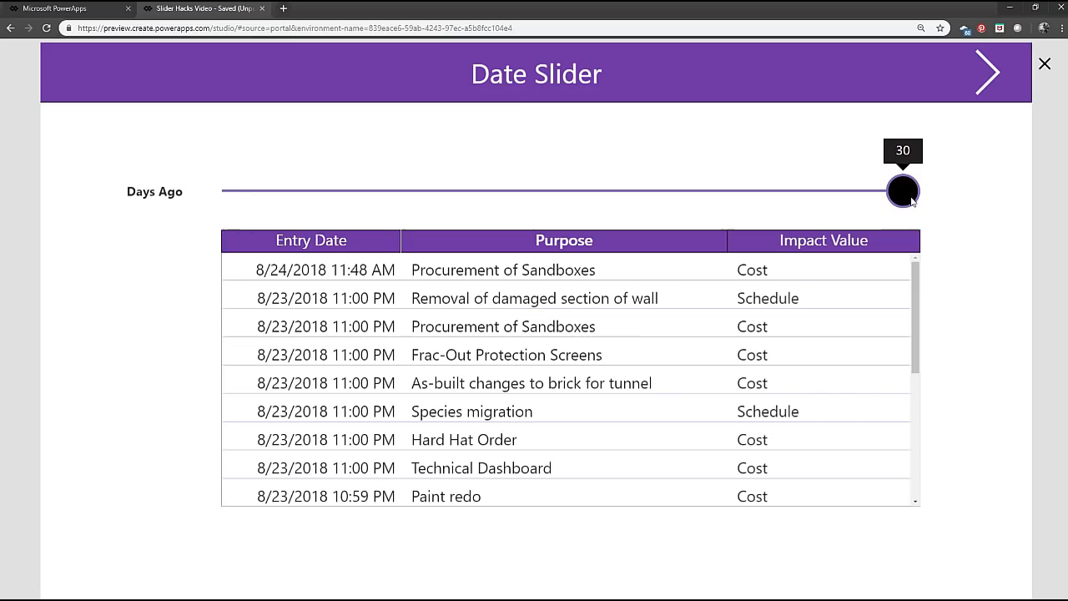
left_click_drag(912, 199, 365, 198)
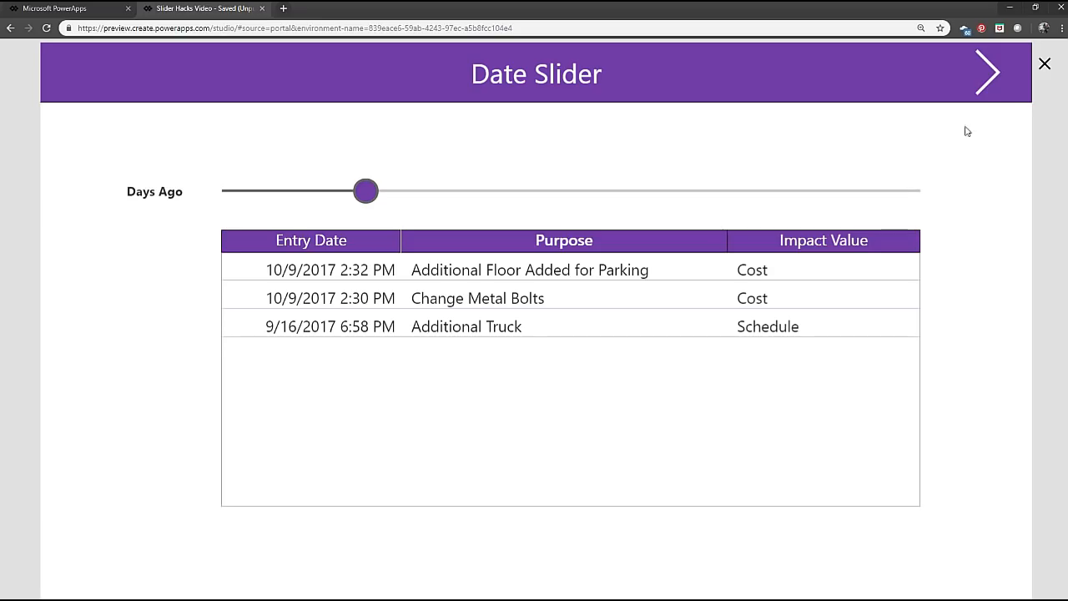
left_click(993, 87)
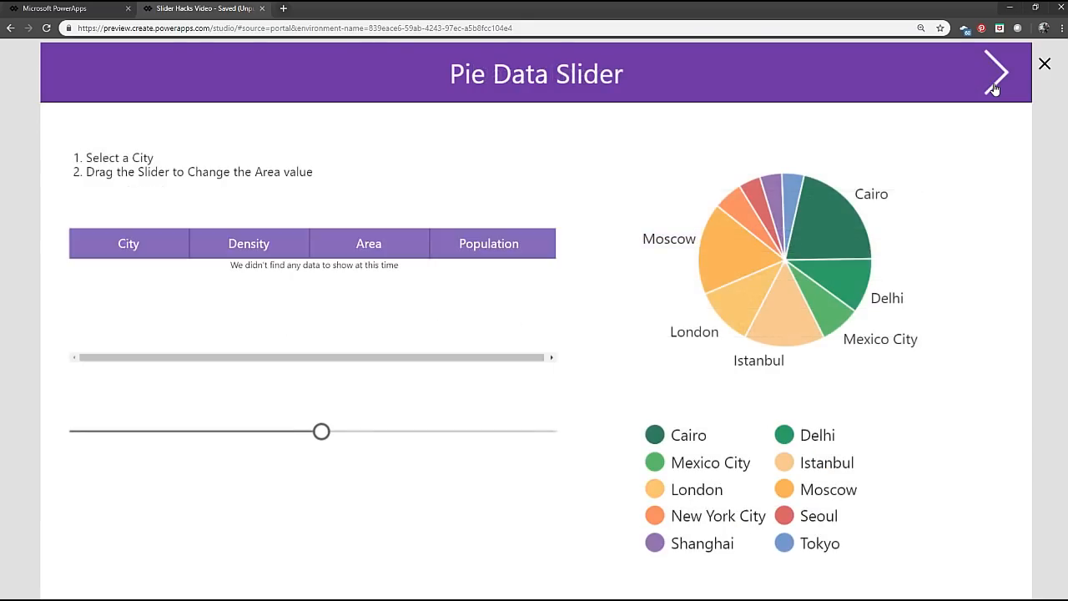
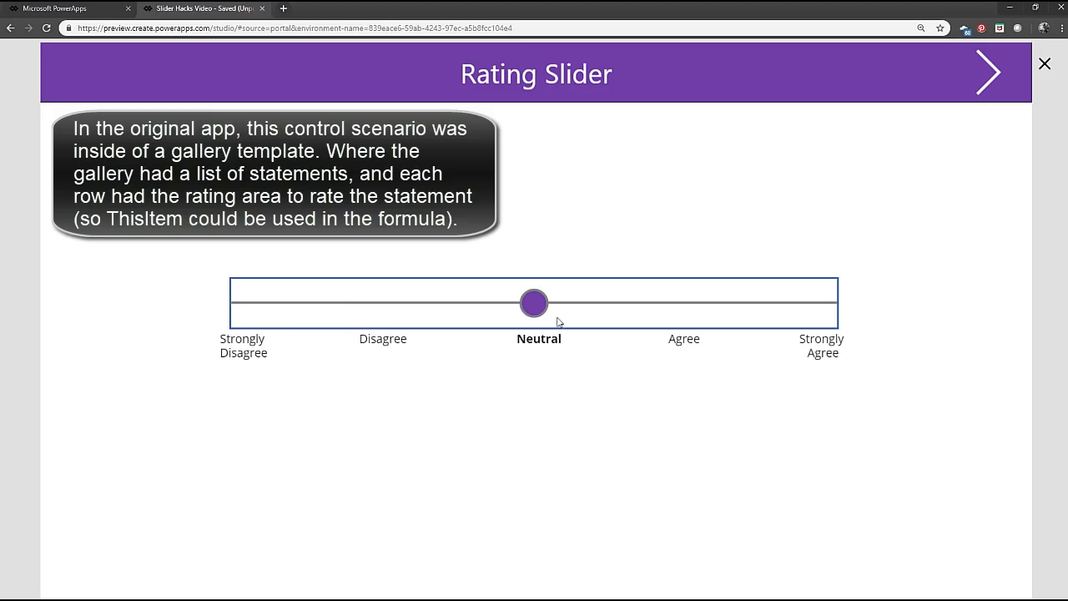
Test the rating slider in the preview across Agree, Strongly Agree, Disagree and Neutral, leave it at Strongly Disagree, and return to the editor.
left_click_drag(548, 310, 690, 316)
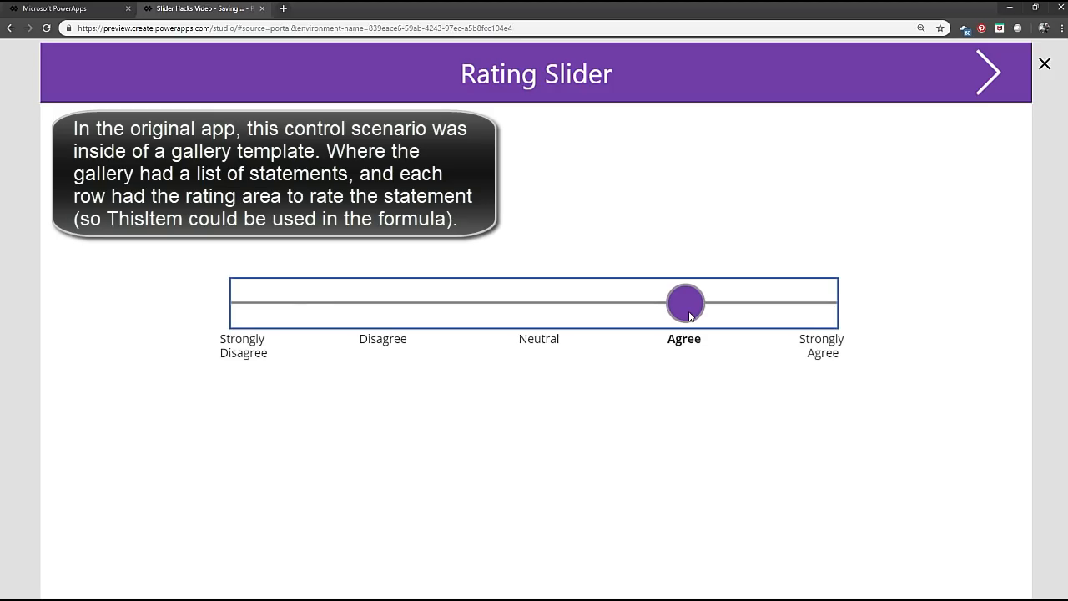
left_click(817, 314)
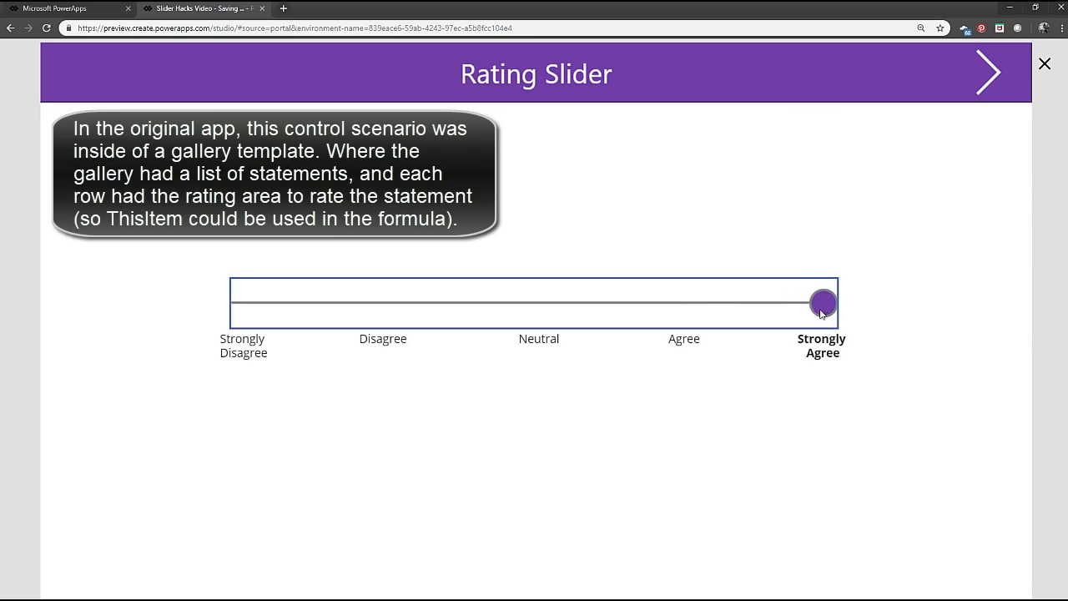
left_click_drag(820, 313, 412, 314)
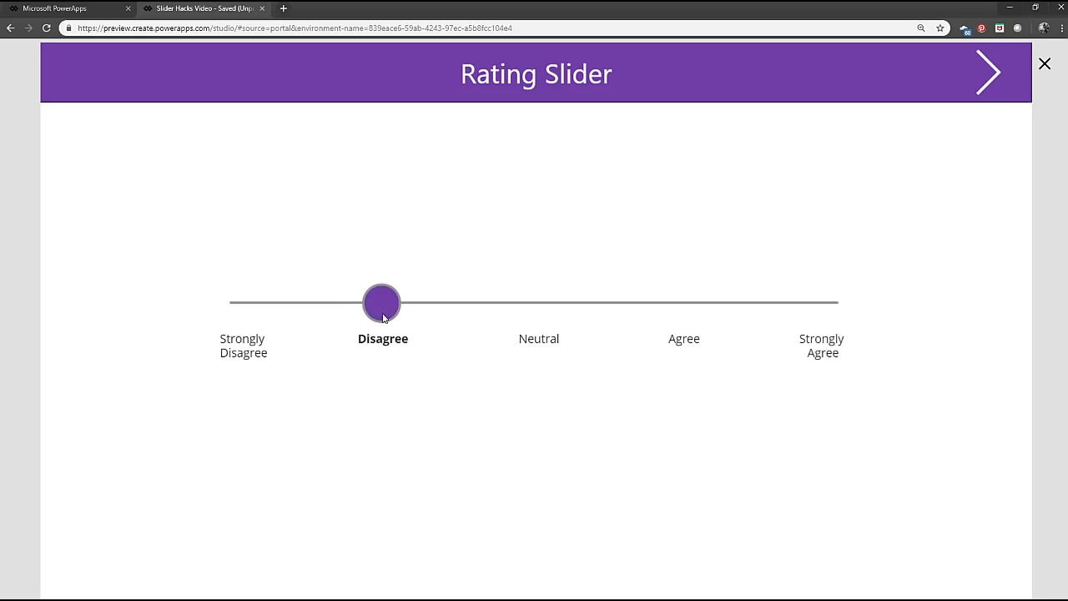
left_click_drag(383, 317, 515, 319)
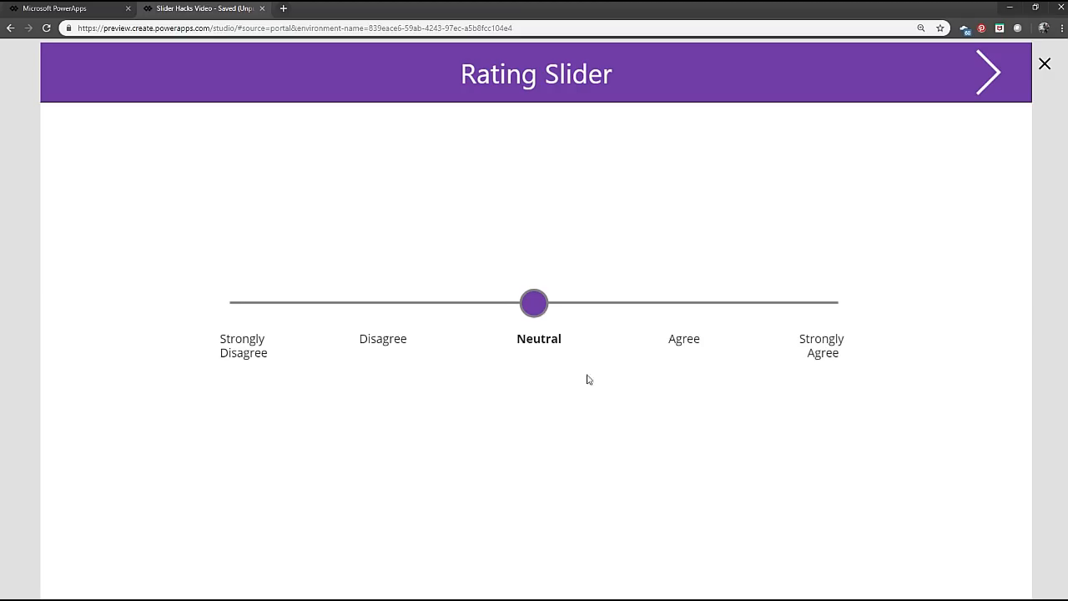
left_click(512, 308)
left_click(238, 296)
left_click_drag(239, 296, 320, 375)
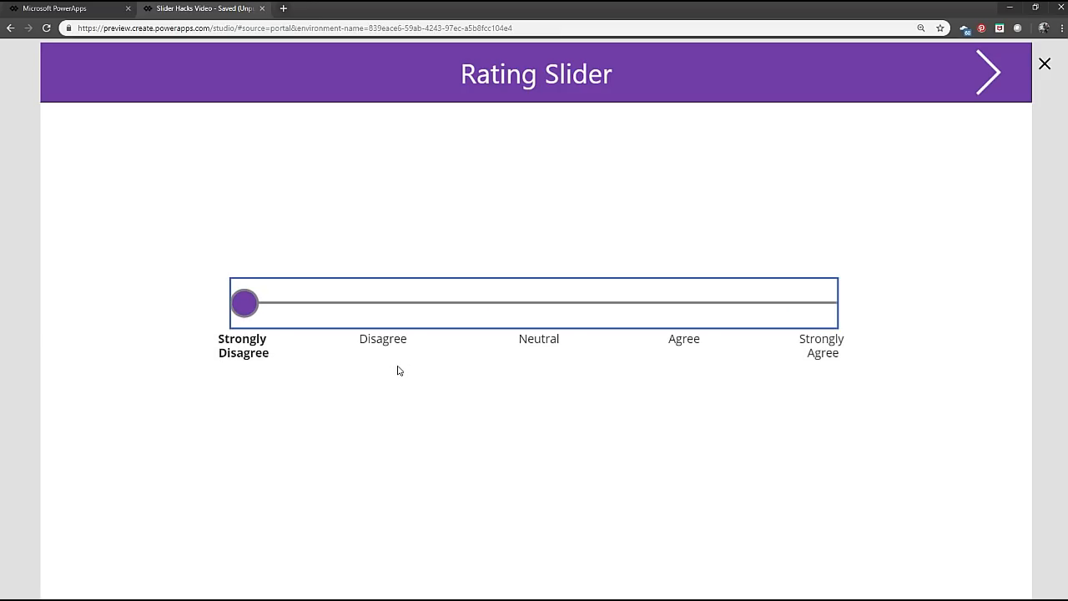
left_click(1014, 366)
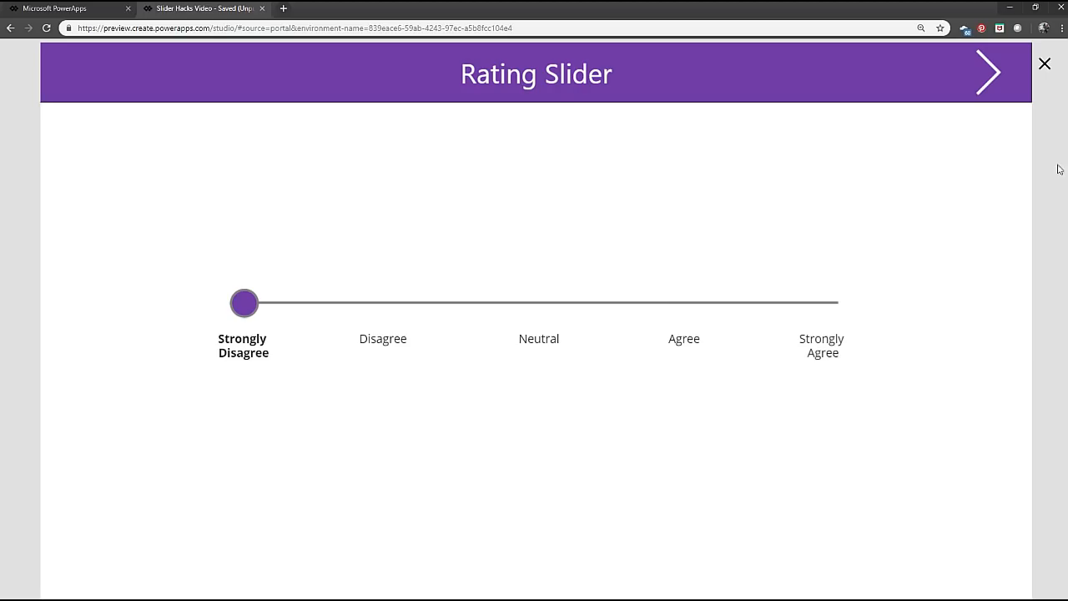
left_click(1044, 64)
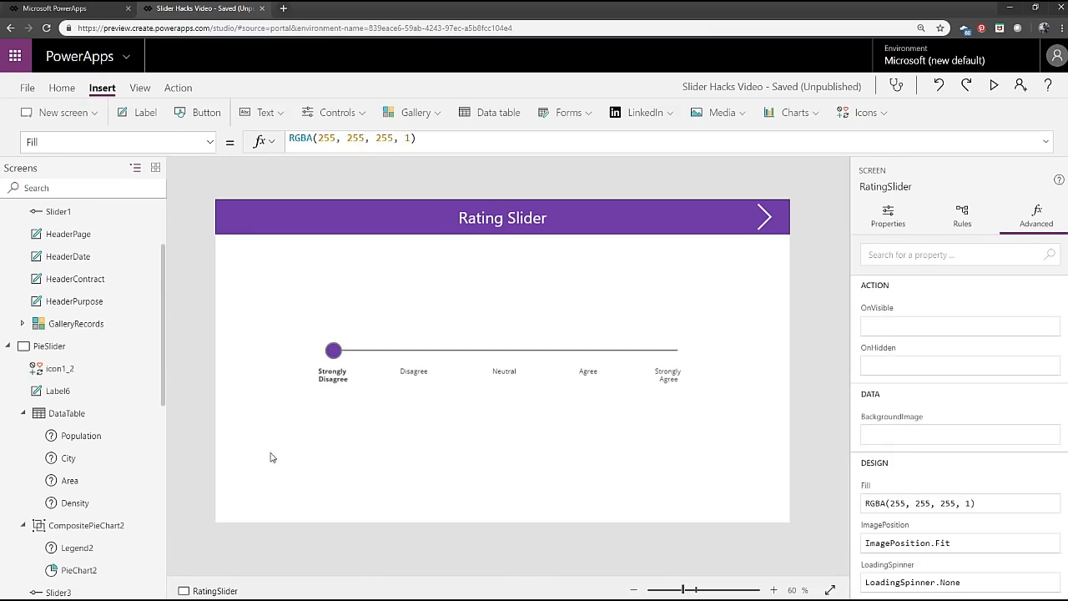
Review the Max, Min and HandleFill properties of the SliderAgreeOptions slider and deselect it.
left_click(390, 357)
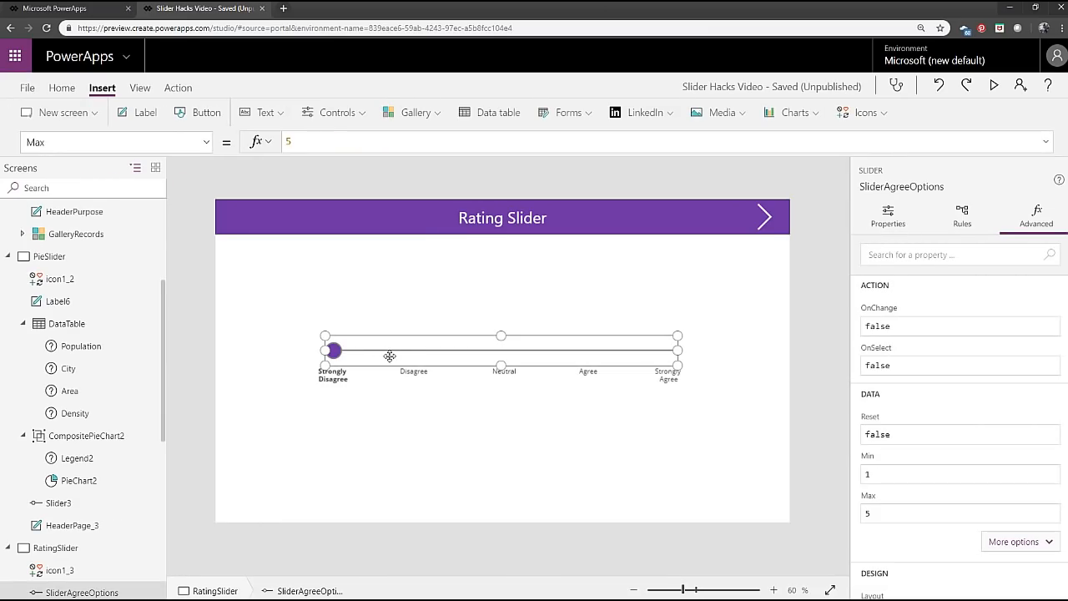
left_click(206, 142)
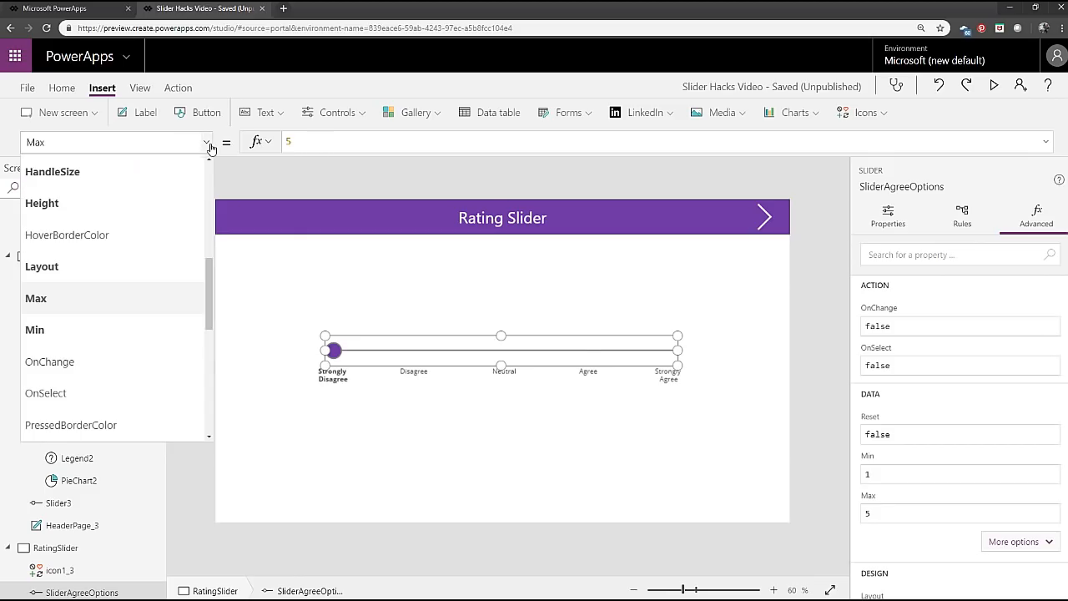
left_click(107, 331)
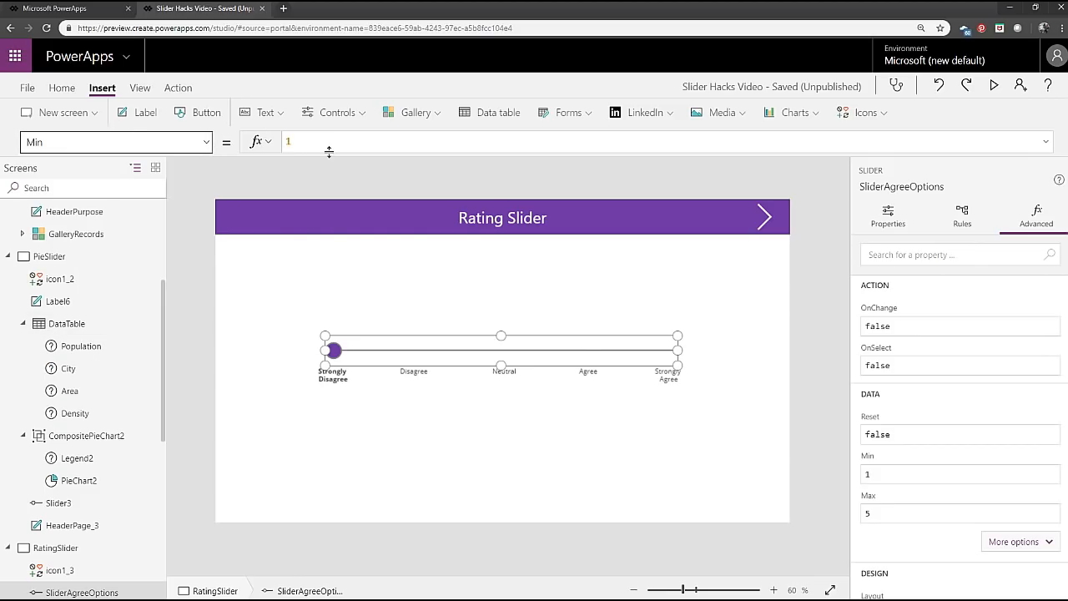
left_click(205, 142)
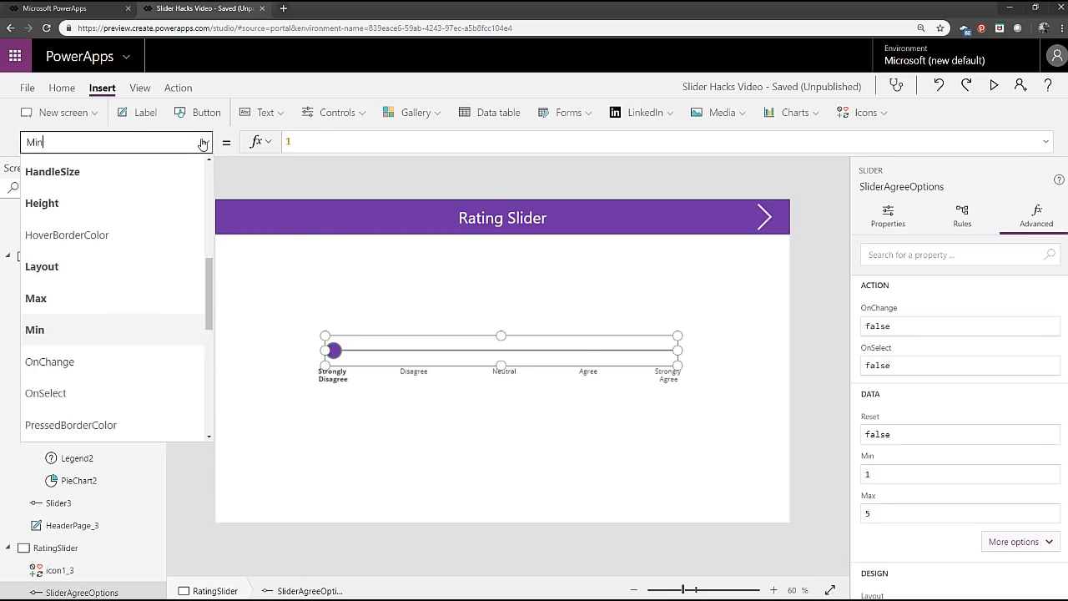
scroll(154, 317, "up", 3)
left_click(139, 278)
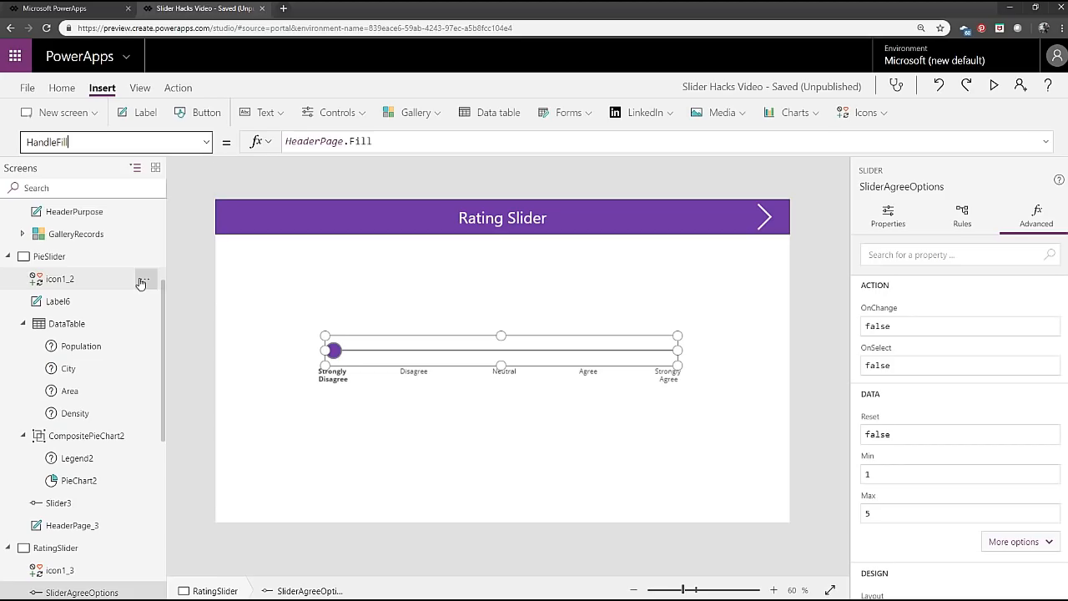
left_click(393, 140)
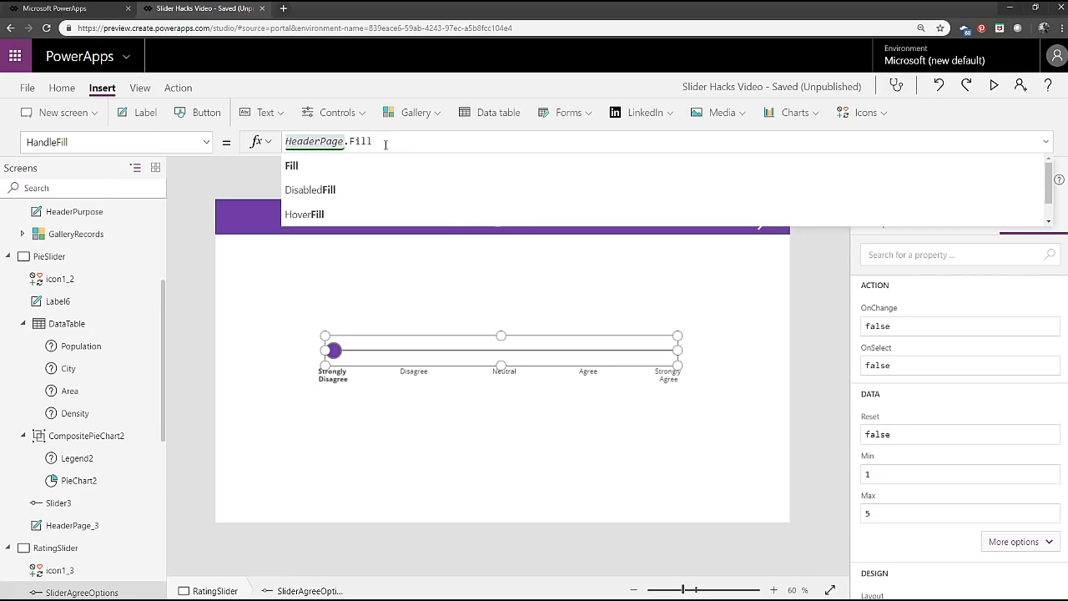
left_click(302, 343)
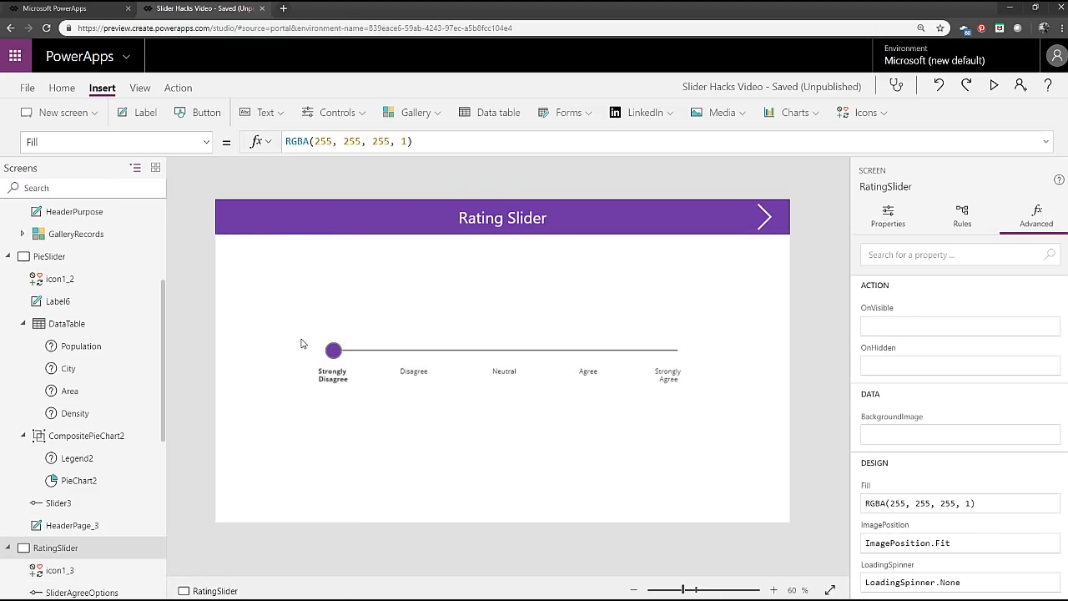
Preview the app again, check the slider handle at the Strongly Disagree position, and return to the editor.
left_click(365, 355)
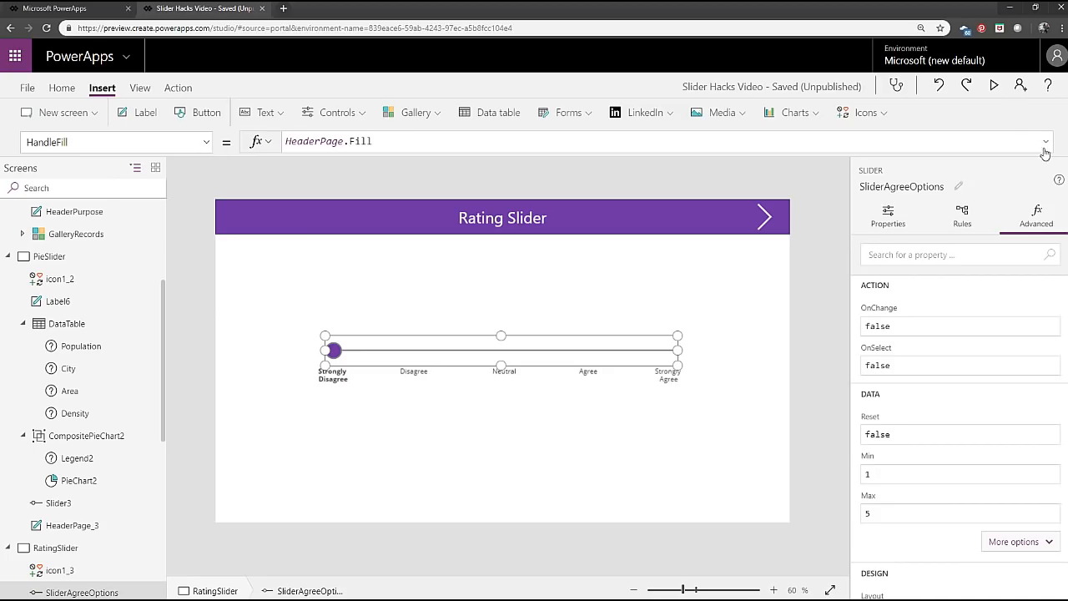
left_click(994, 85)
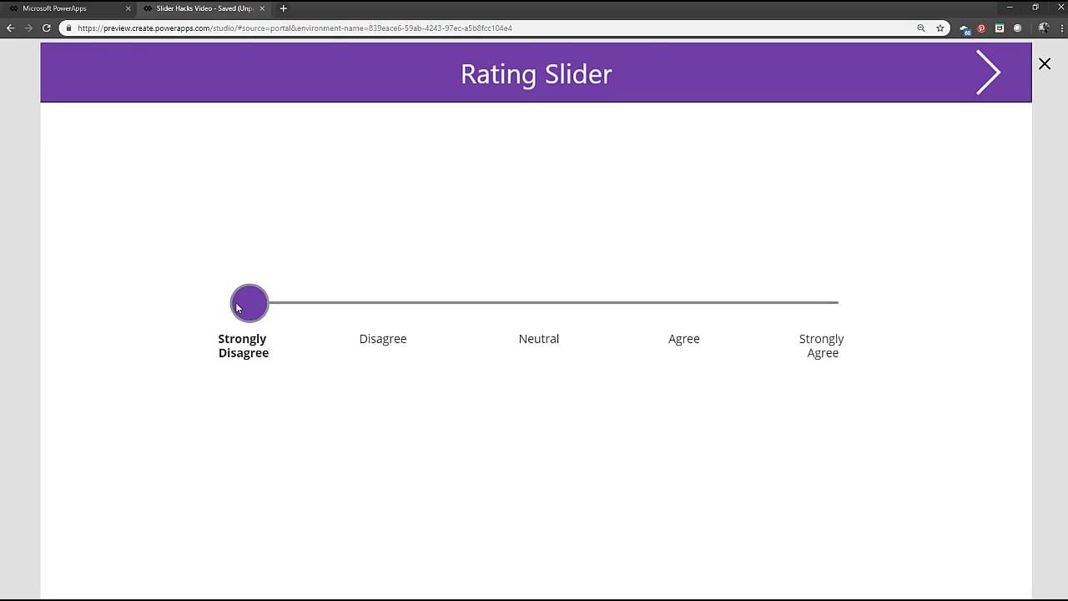
mouse_move(241, 303)
left_mouse_down()
mouse_move(784, 308)
mouse_move(238, 305)
left_mouse_up()
left_click(1045, 65)
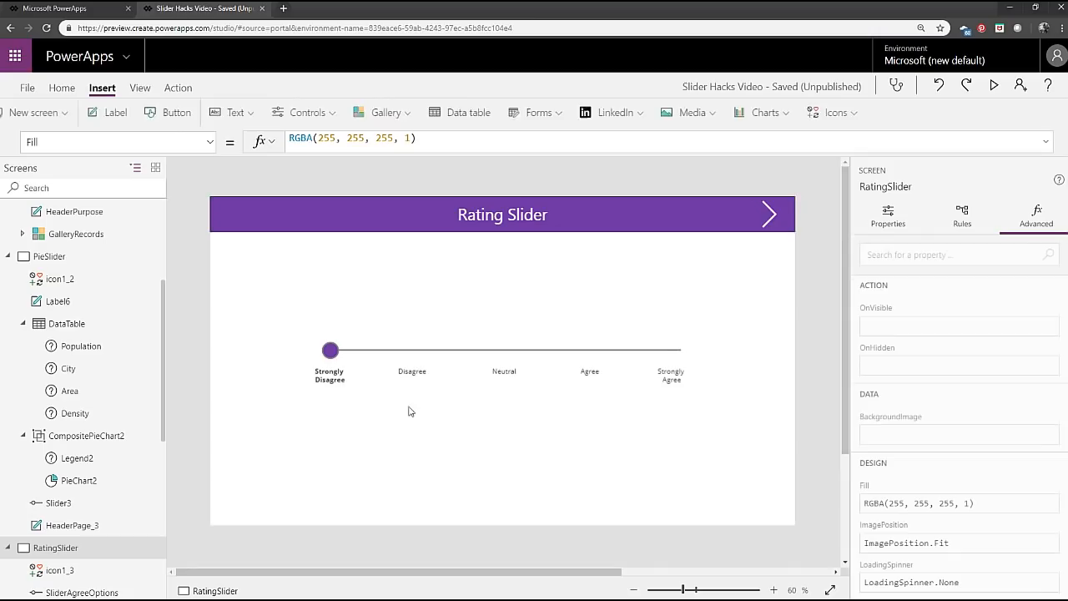
Duplicate the Strongly Disagree label and place the copy directly beneath the original.
left_click(314, 383)
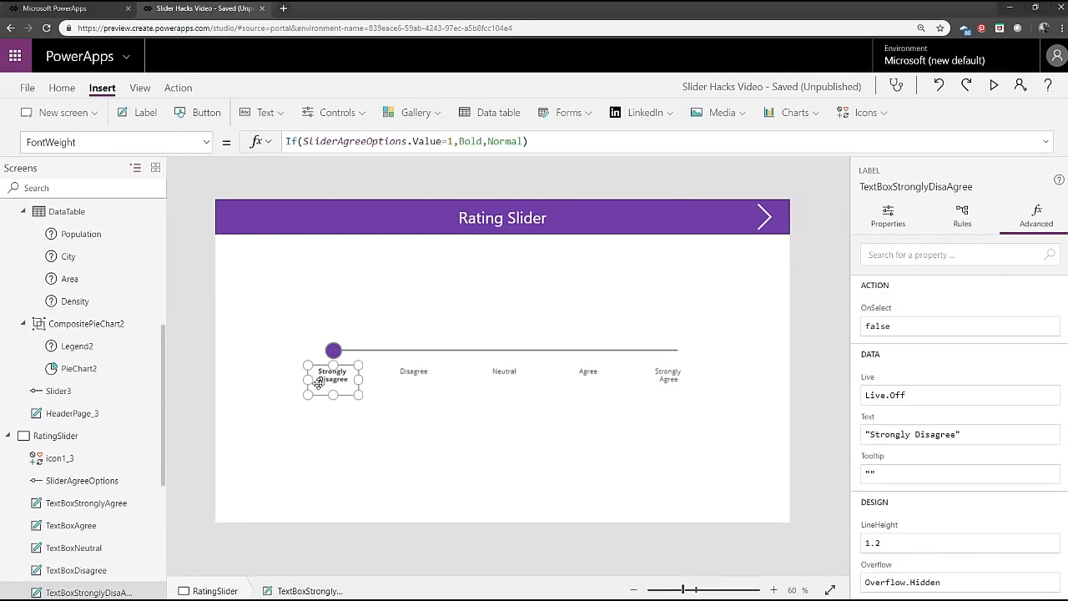
key("ctrl+c")
key("ctrl+v")
left_click_drag(257, 246, 341, 444)
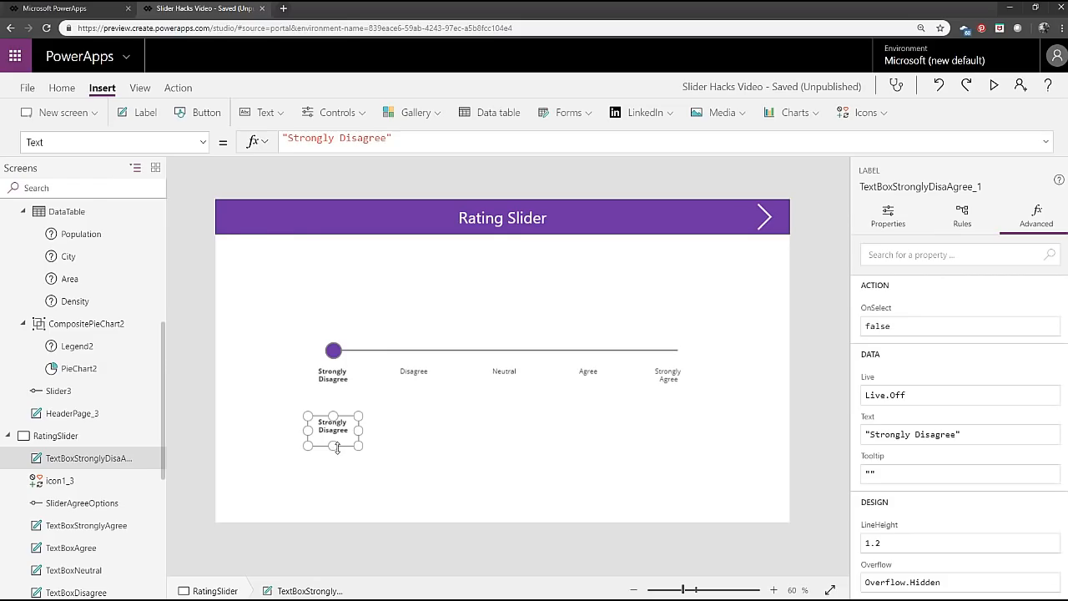
Paste four more copies of the Strongly Disagree label and move them beside the first copy, under the Disagree label.
key("ctrl+v")
key("ctrl+v")
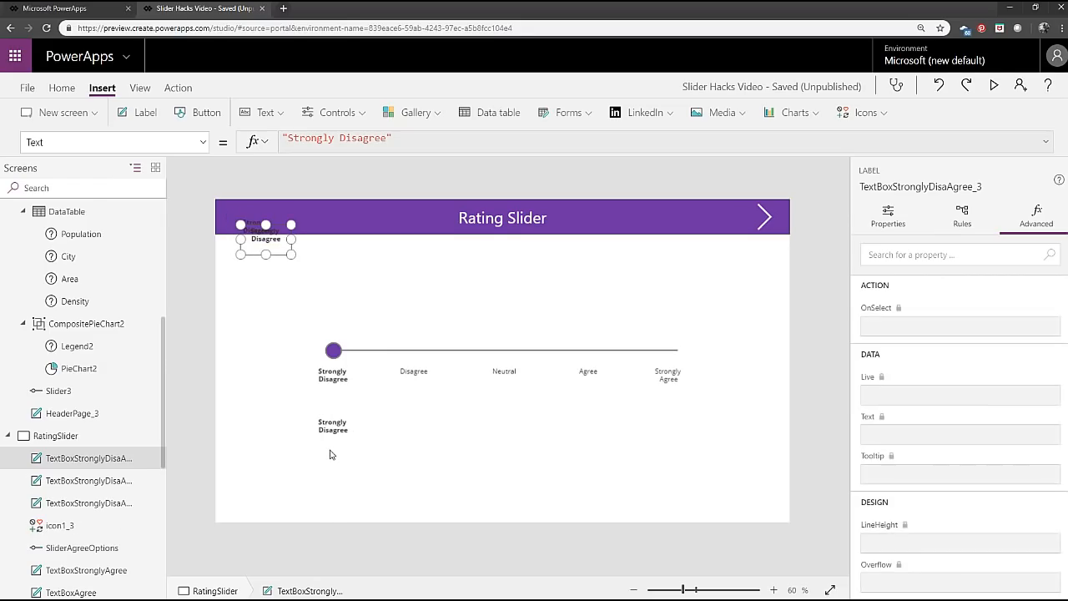
key("ctrl+v")
key("ctrl+v")
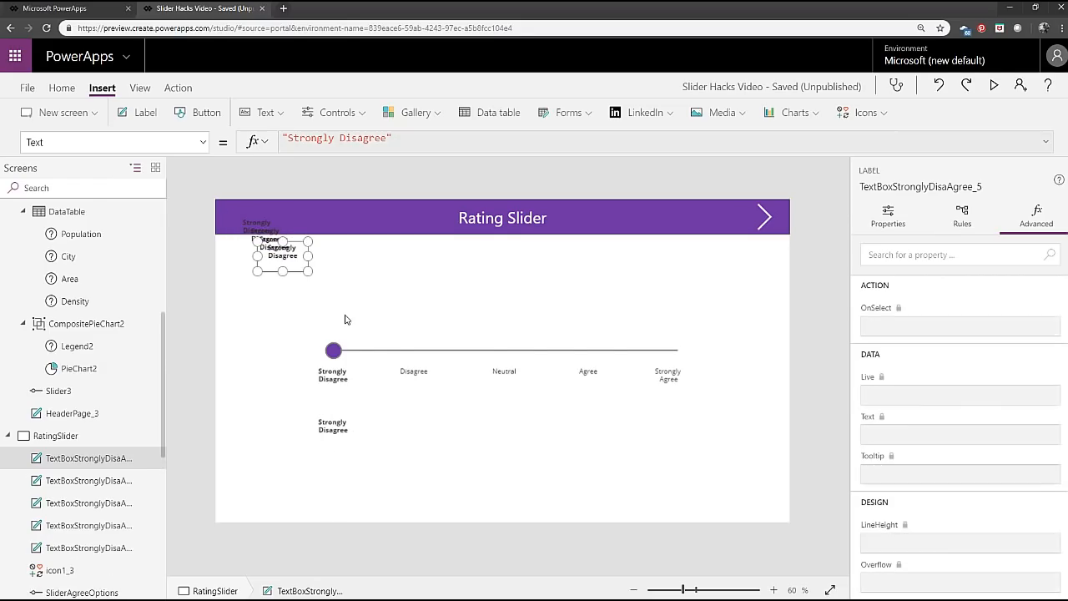
left_click_drag(344, 315, 419, 416)
Align the top edges of all five Strongly Disagree label copies.
left_click(336, 425, "ctrl")
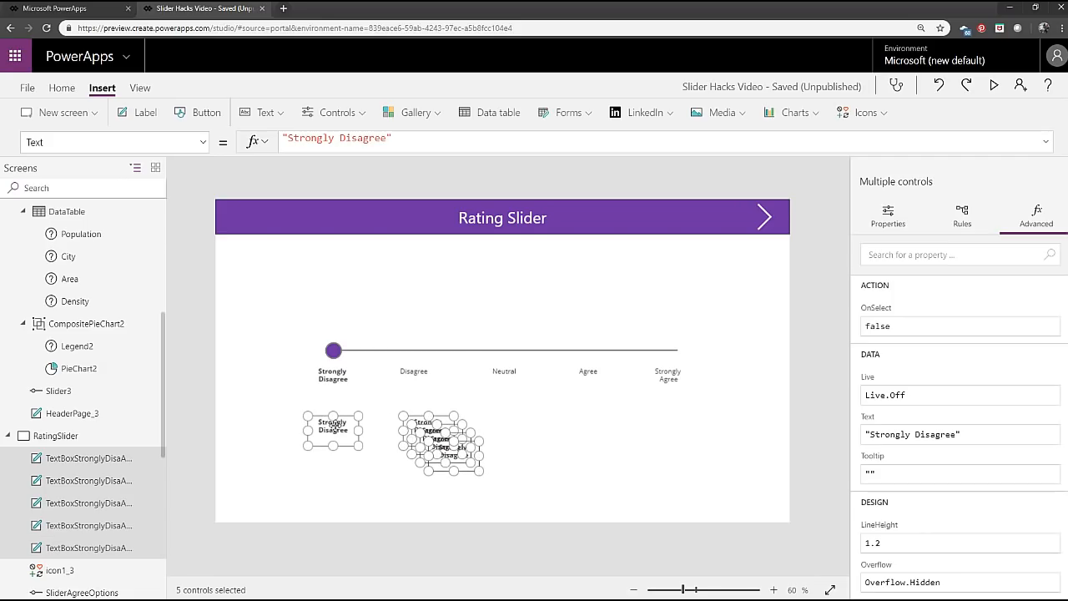
left_click(65, 90)
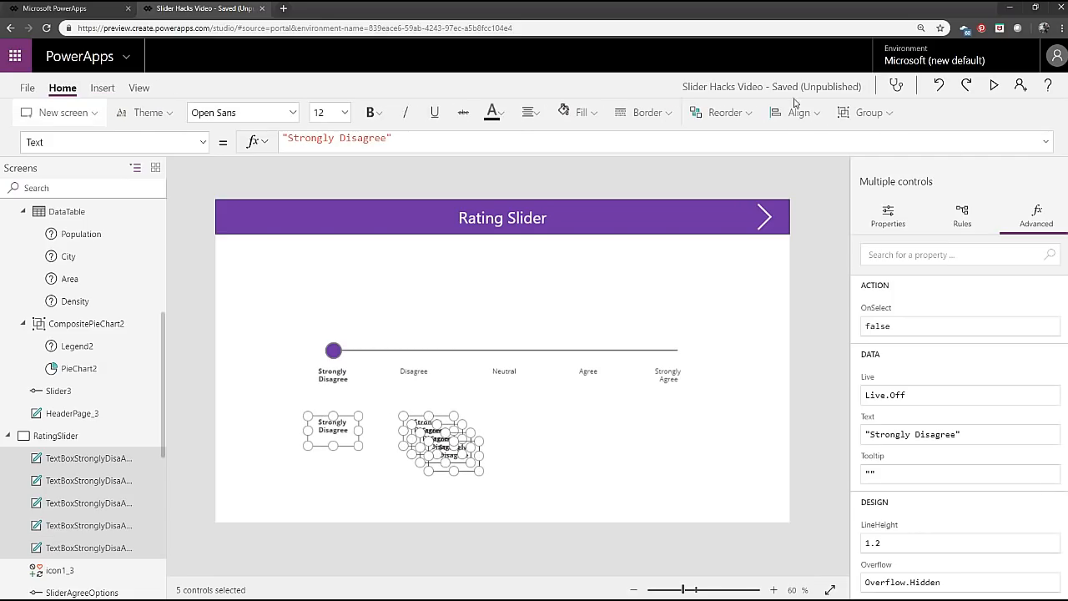
left_click(797, 111)
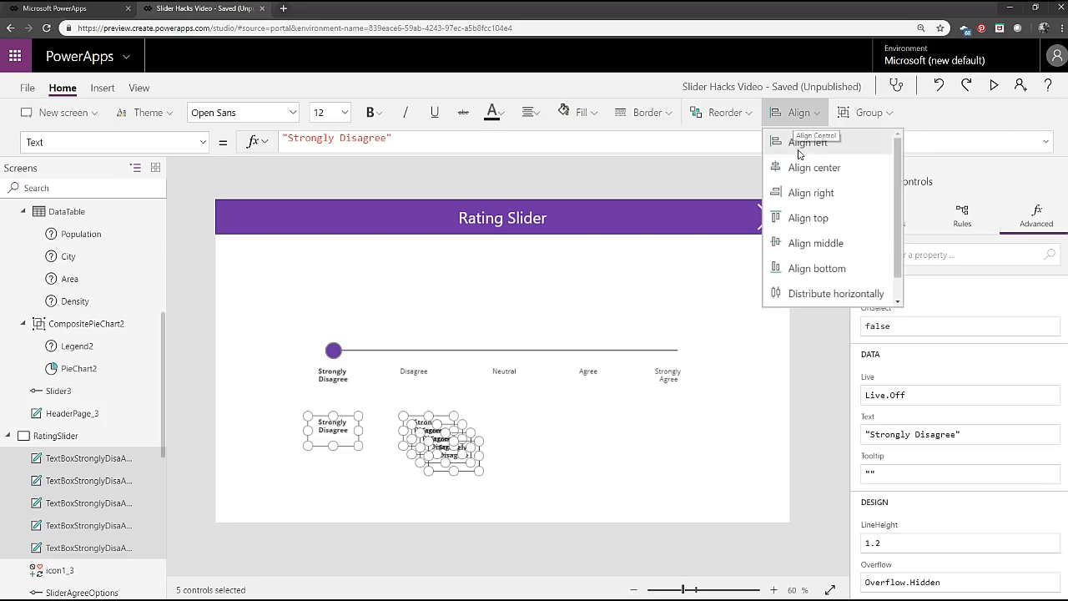
left_click(805, 219)
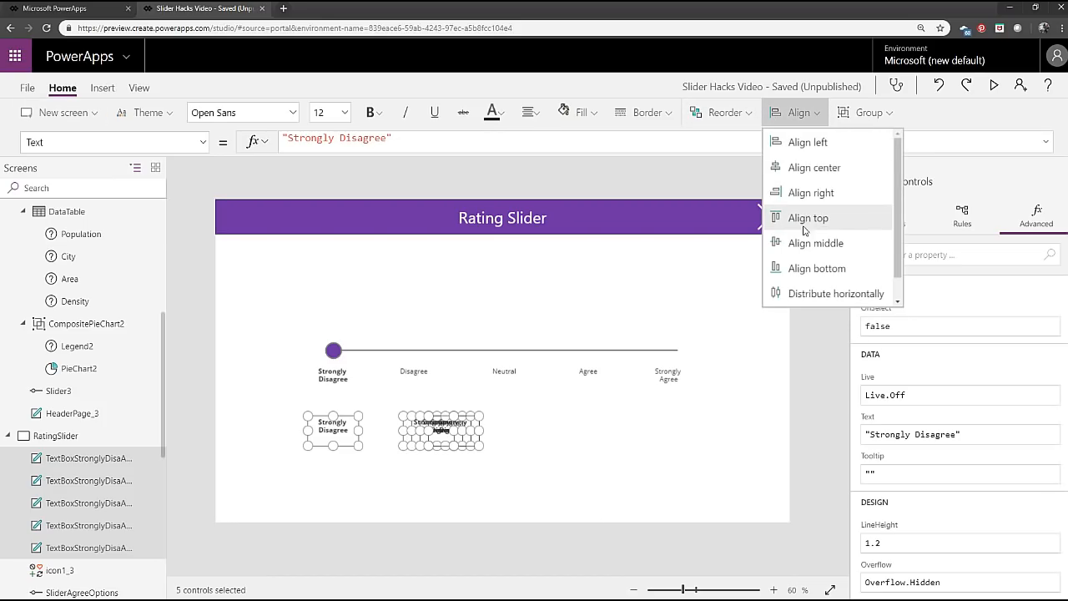
left_click(370, 499)
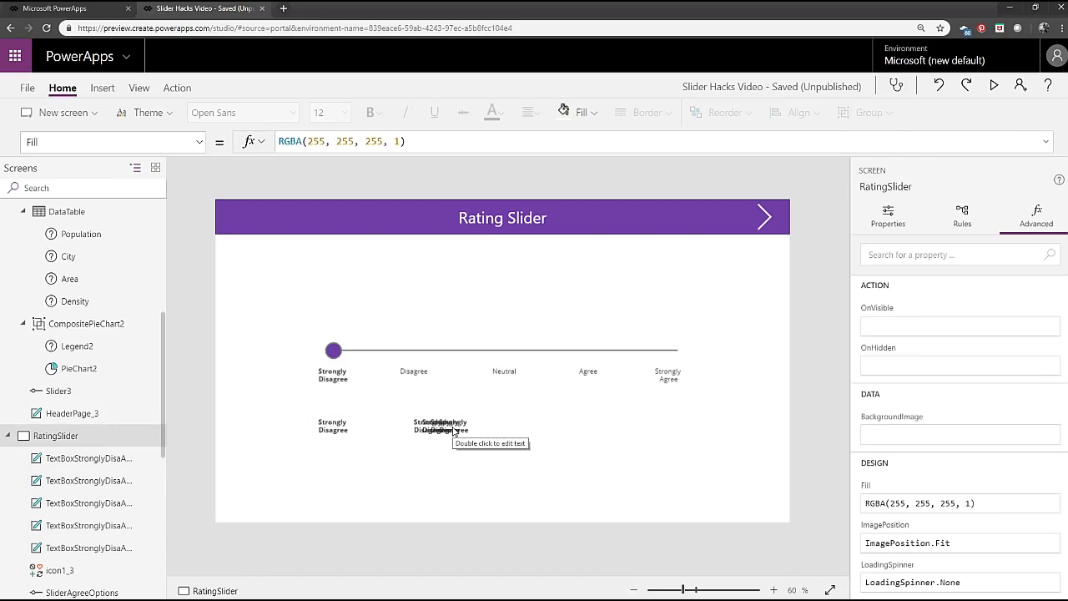
Move the last label copy to the far end of the row, directly beneath the Strongly Agree label.
left_click_drag(455, 430, 668, 427)
left_click_drag(732, 499, 187, 396)
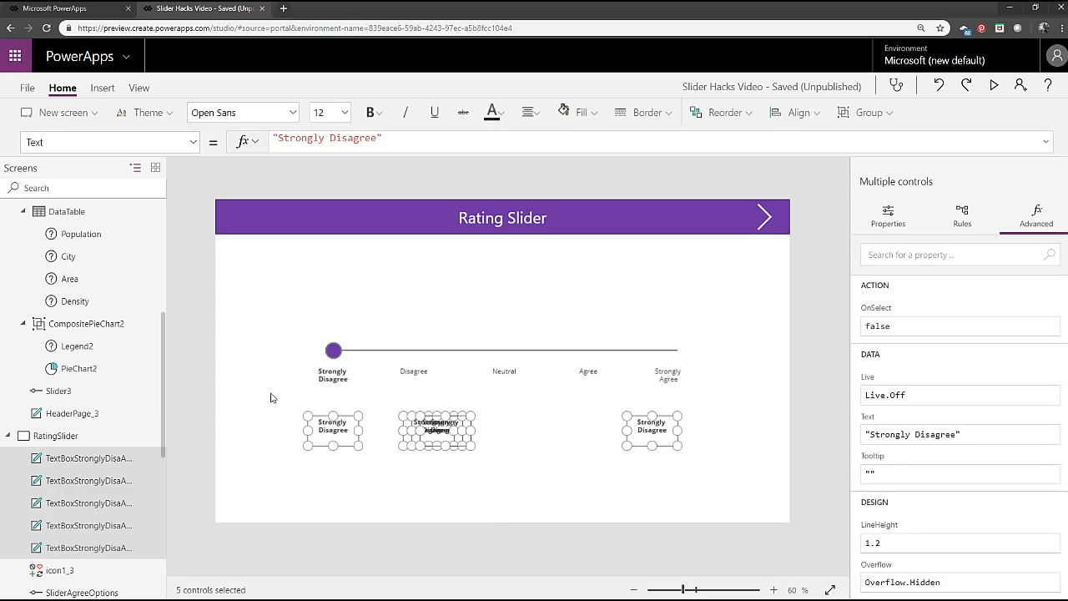
left_click(706, 482)
left_click_drag(649, 429, 683, 443)
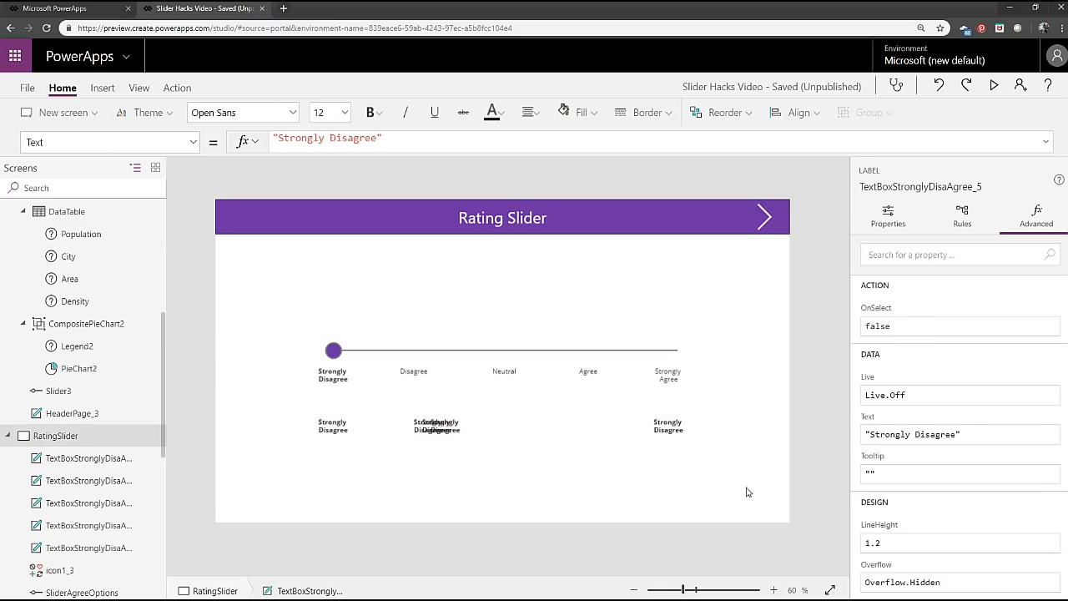
Distribute the five label copies horizontally between the two ends of the row and clear the selection.
left_click_drag(747, 487, 222, 395)
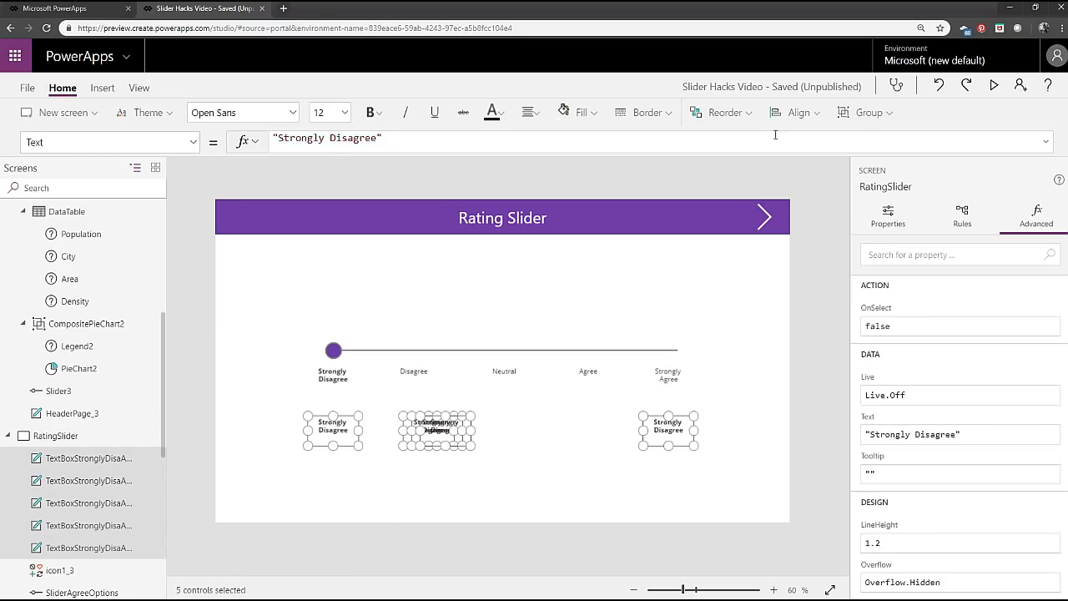
left_click(723, 112)
left_click(799, 117)
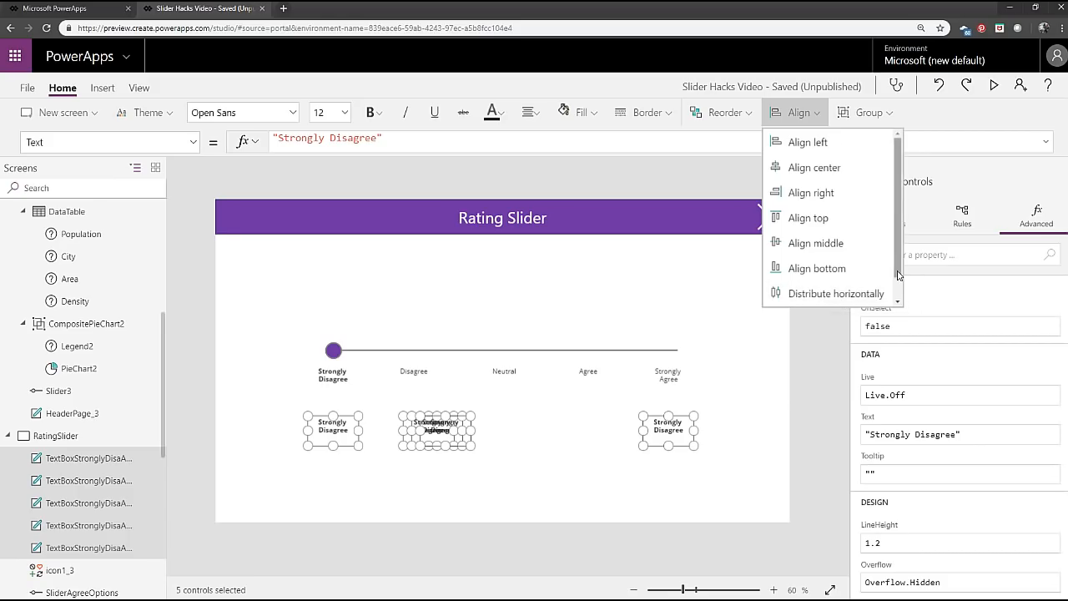
scroll(834, 276, "down", 1)
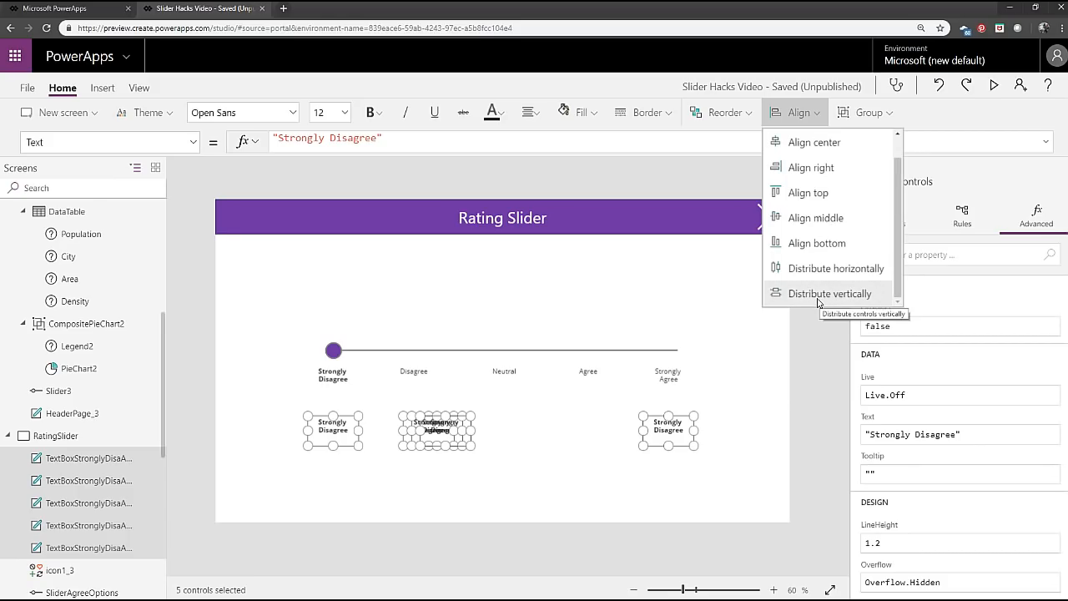
left_click(822, 267)
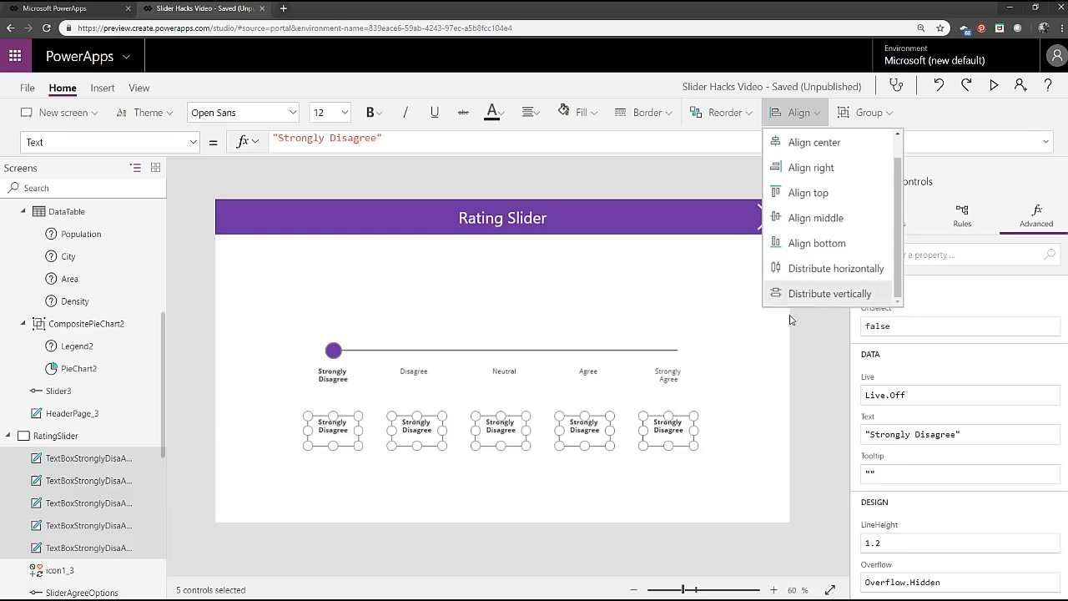
left_click(751, 513)
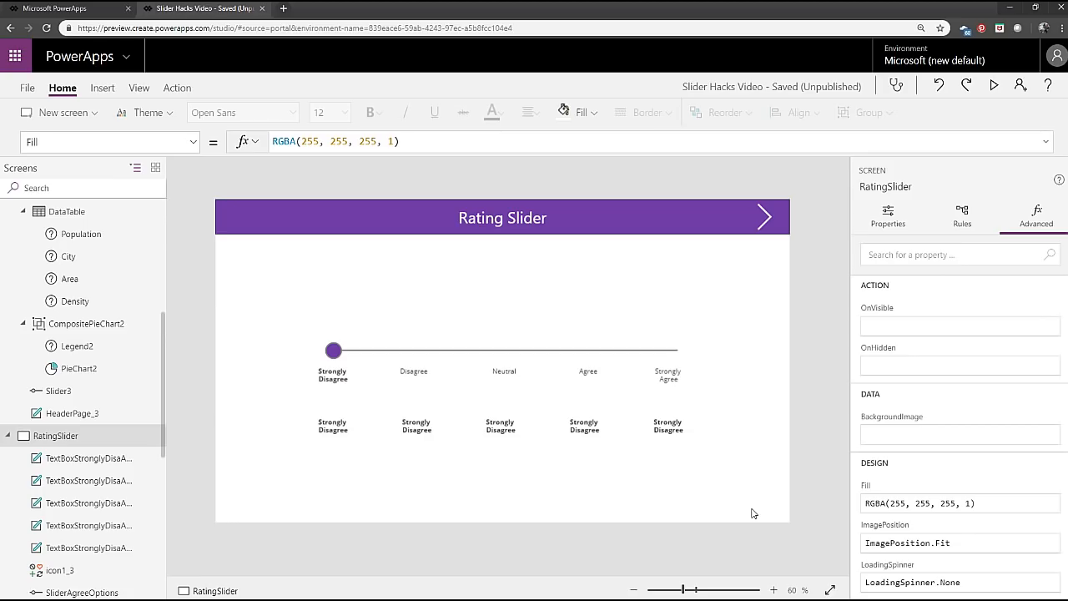
Change the text of the second label in the lower row to "Disagree".
left_click(427, 429)
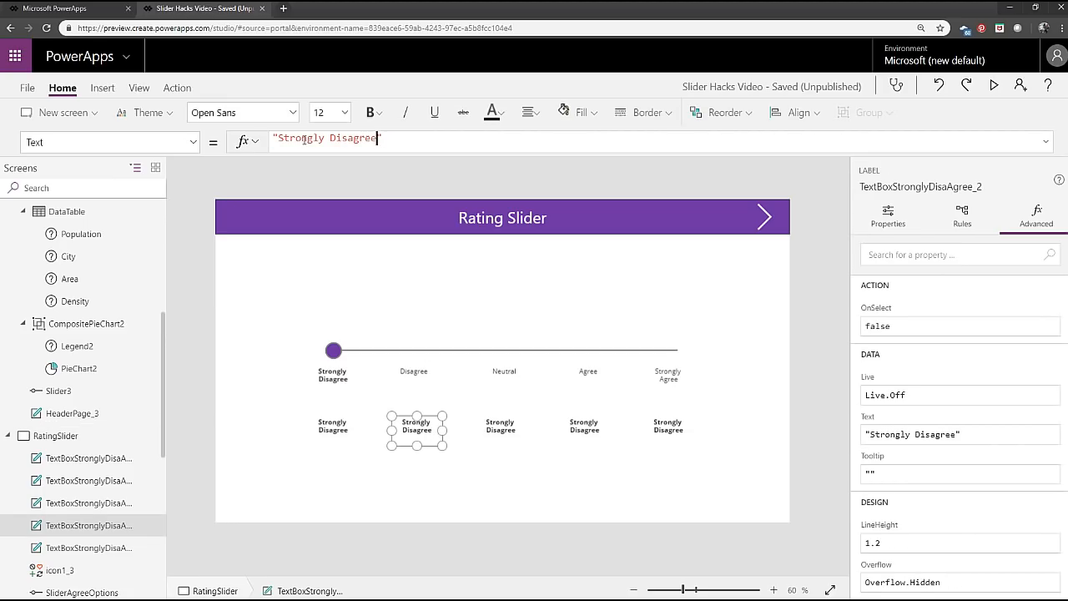
left_click_drag(306, 139, 280, 140)
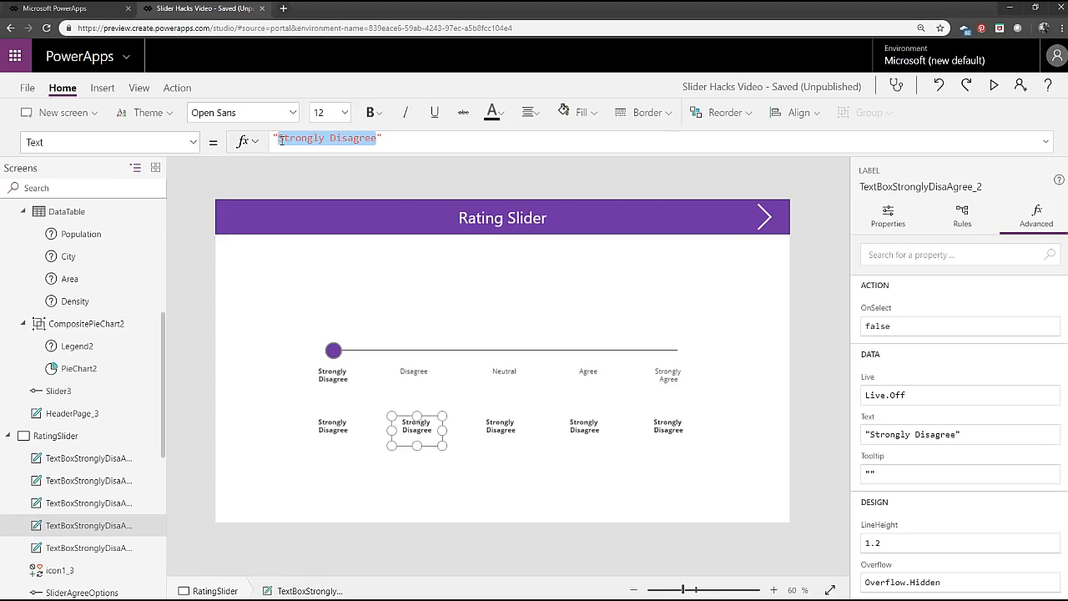
type("Disagree")
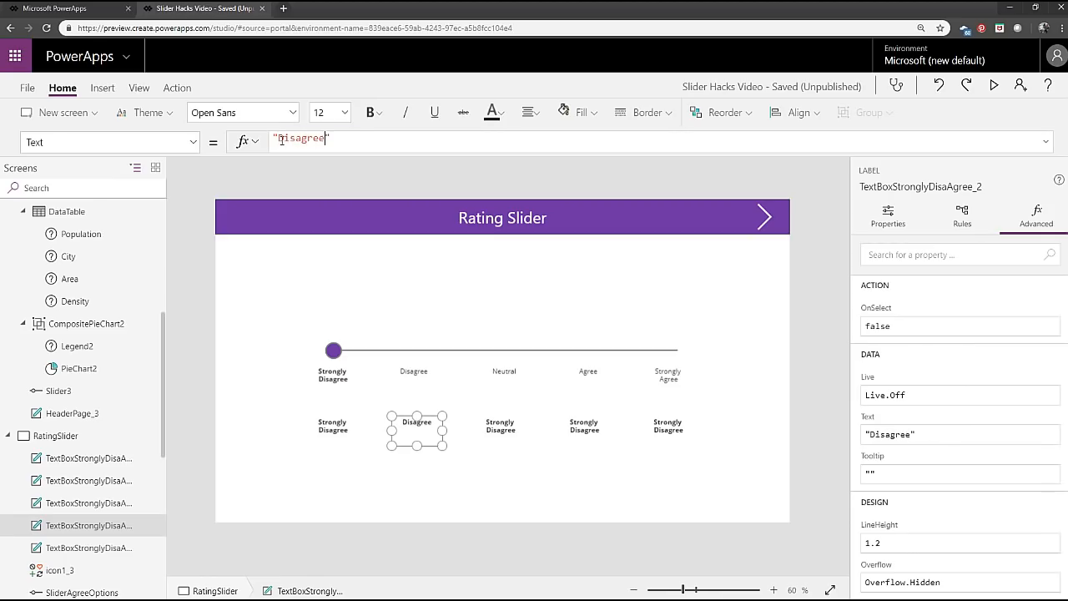
left_click(341, 137)
Set the lower Disagree label's FontWeight formula to If(SliderAgreeOptions.Value=2,Bold,Normal).
left_click(195, 142)
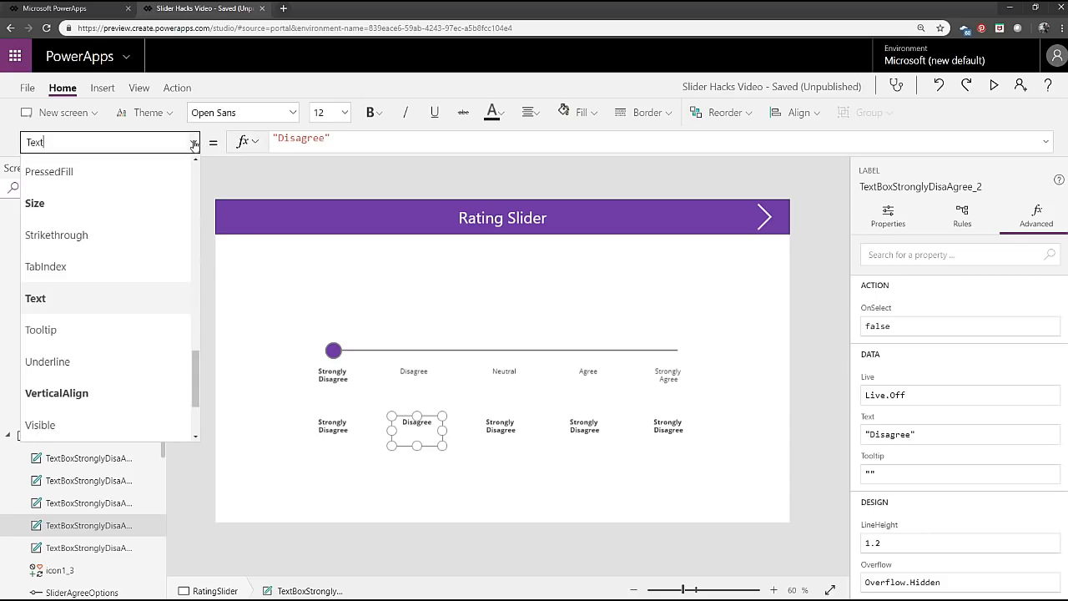
scroll(125, 337, "up", 6)
scroll(125, 352, "up", 2)
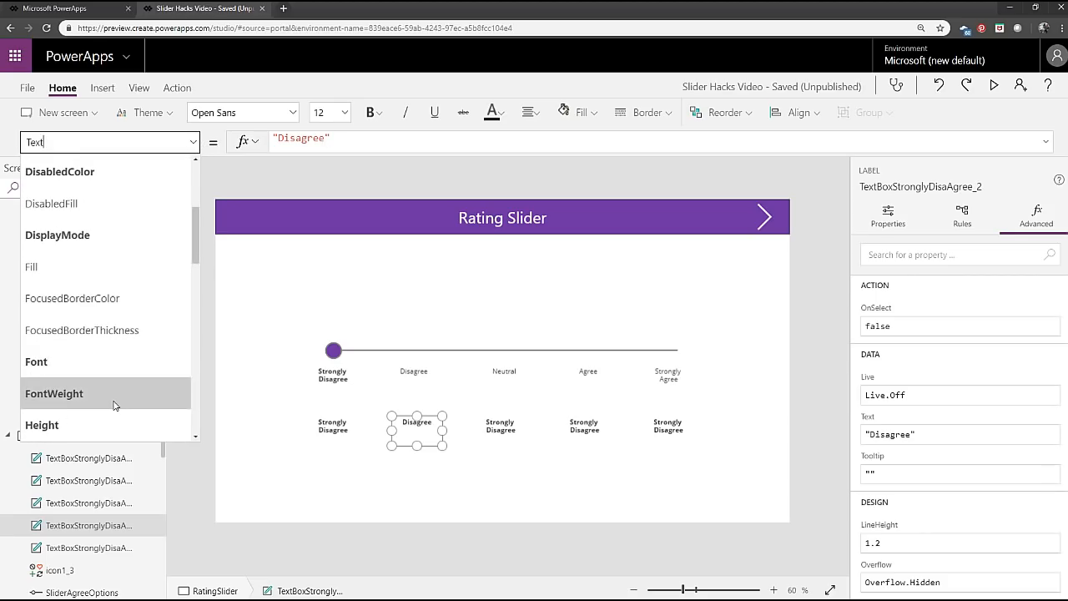
left_click(115, 386)
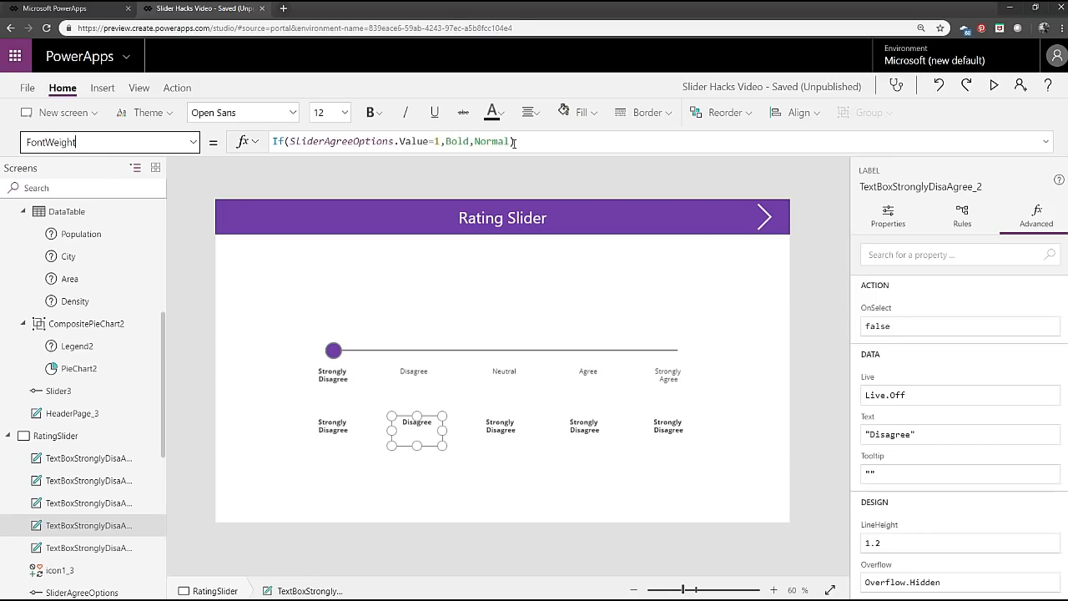
left_click(439, 142)
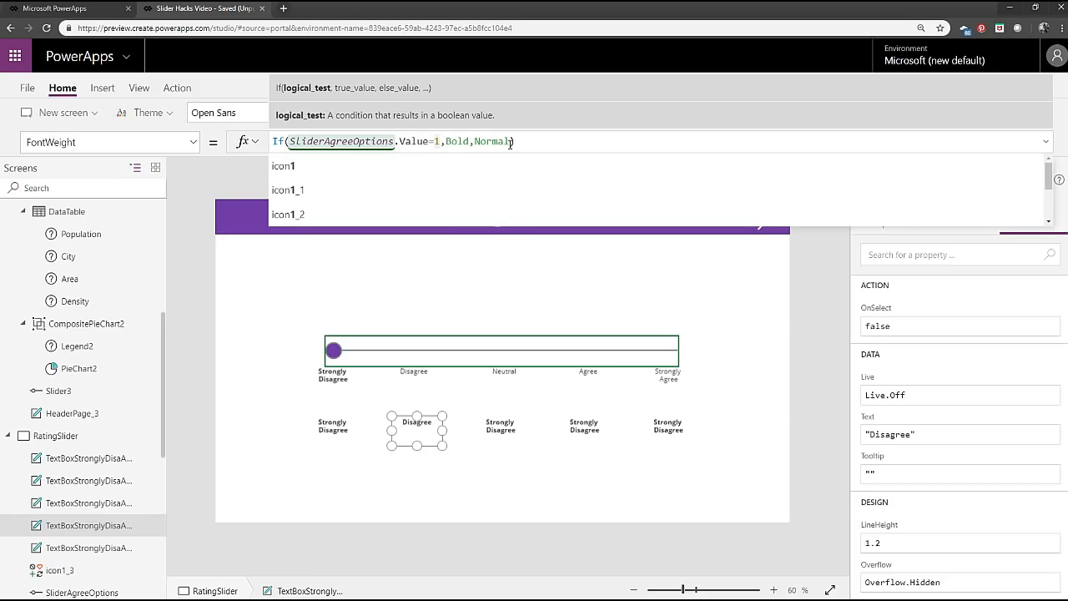
key("BackSpace")
type("2")
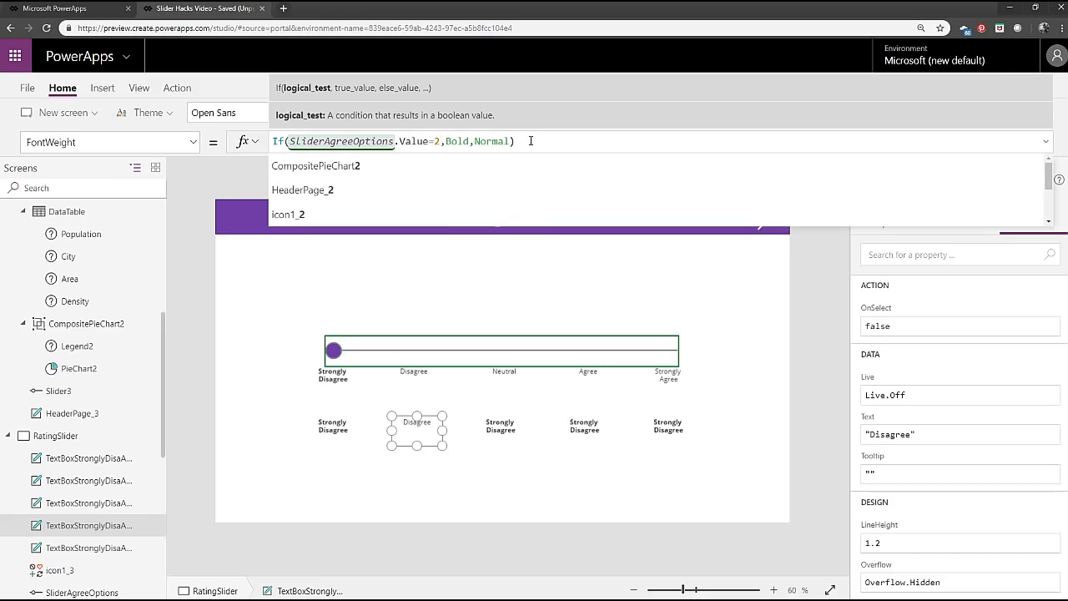
left_click(501, 438)
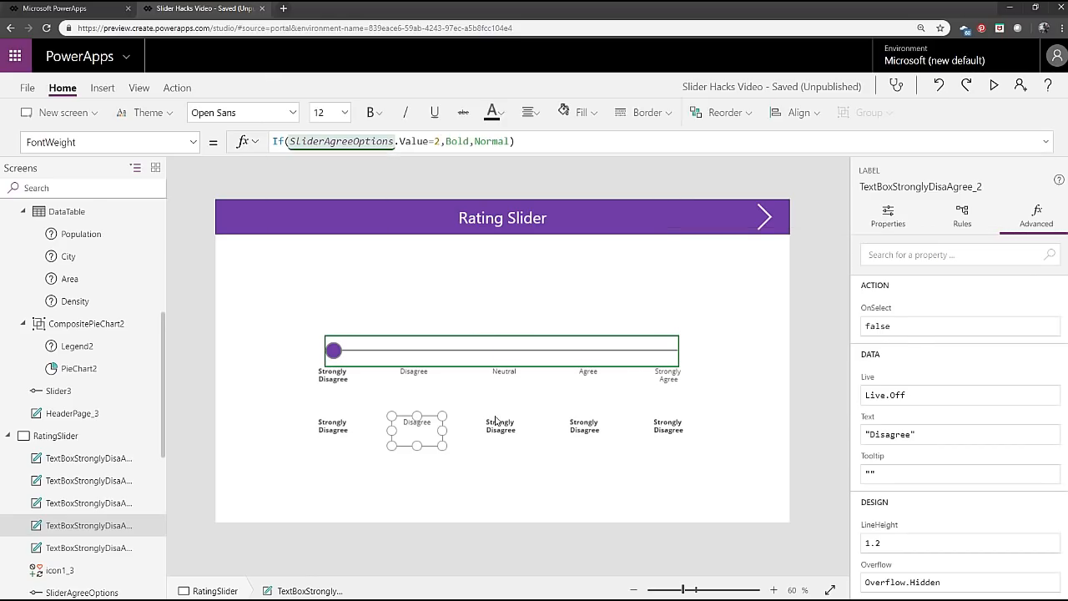
Change the text of the third label in the lower row to "Neutral".
left_click(499, 438)
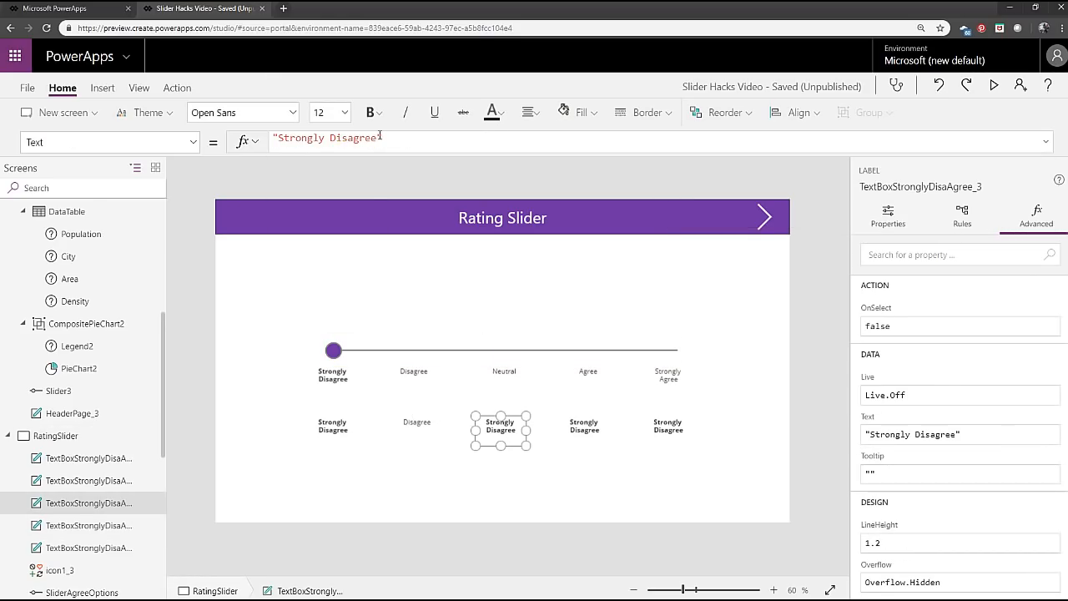
left_click_drag(380, 136, 279, 138)
type("Neutral")
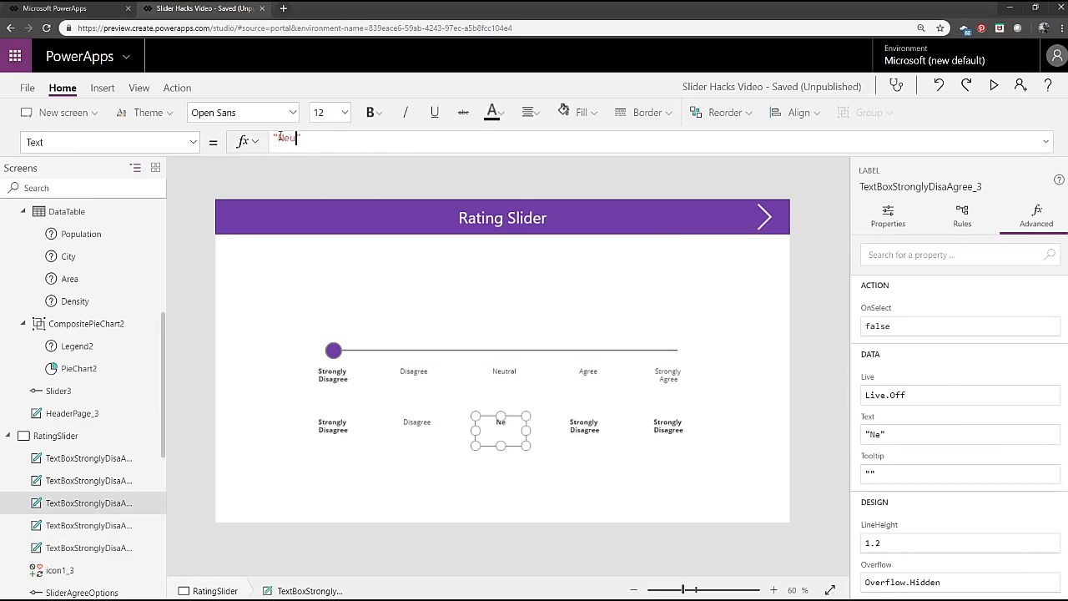
Set the lower Neutral label's FontWeight formula to If(SliderAgreeOptions.Value=3,Bold,Normal).
left_click(192, 142)
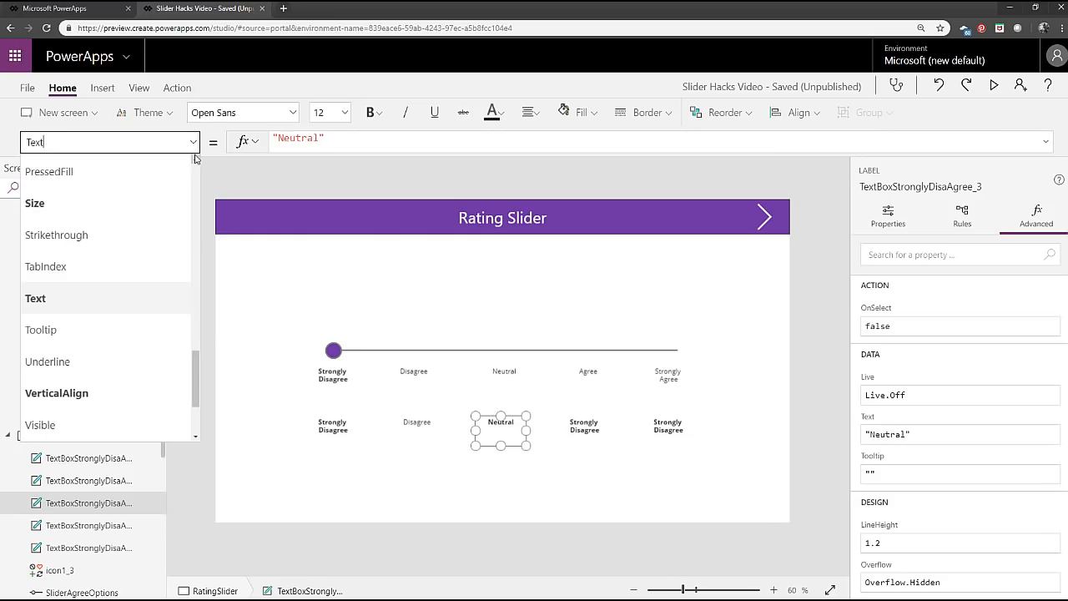
scroll(151, 260, "up", 3)
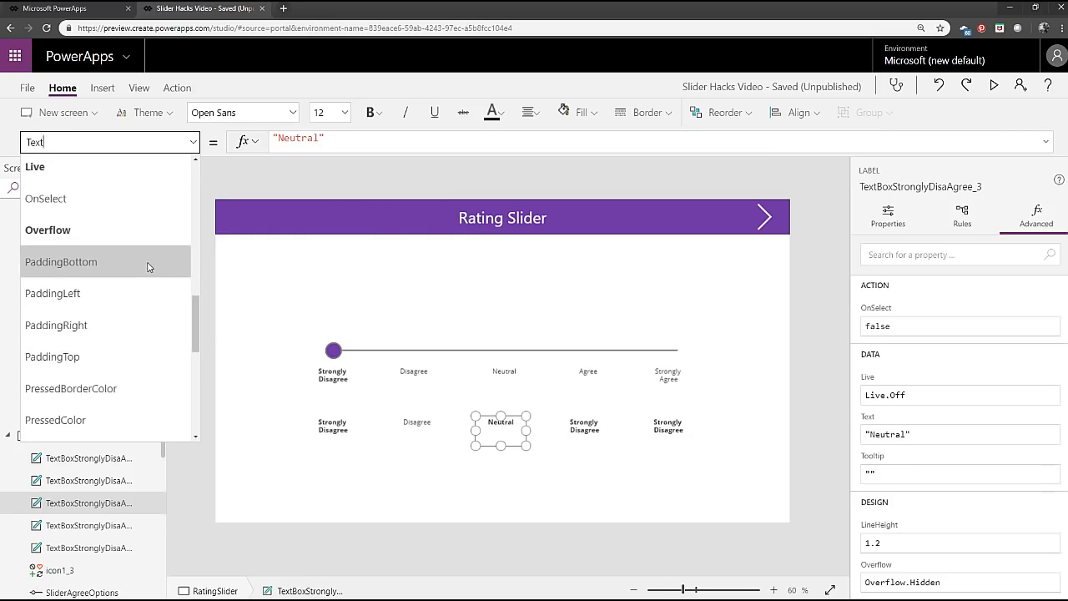
scroll(148, 262, "up", 5)
left_click(132, 337)
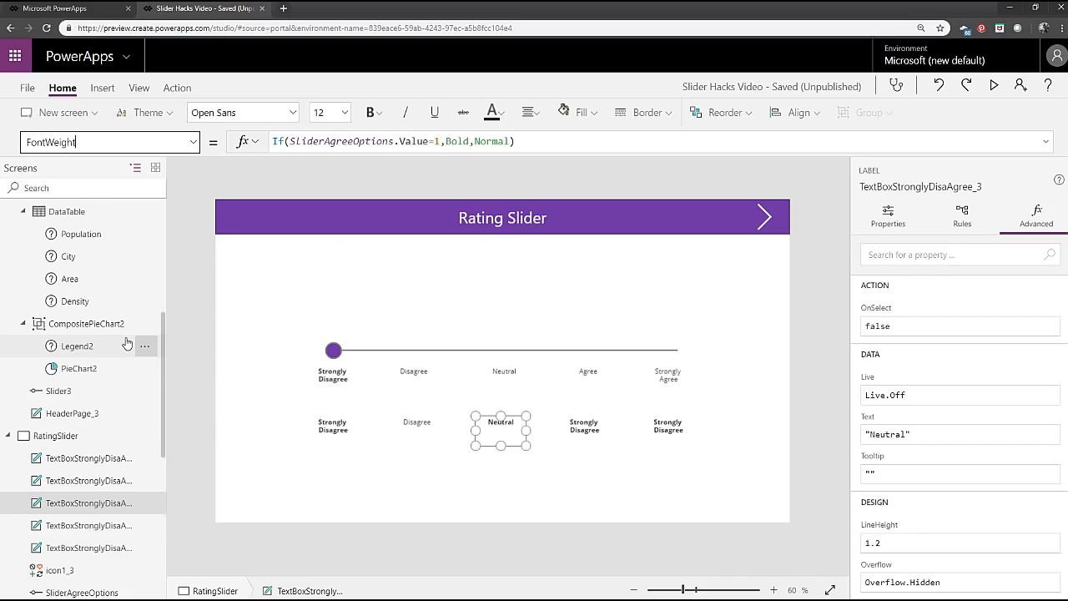
left_click(442, 140)
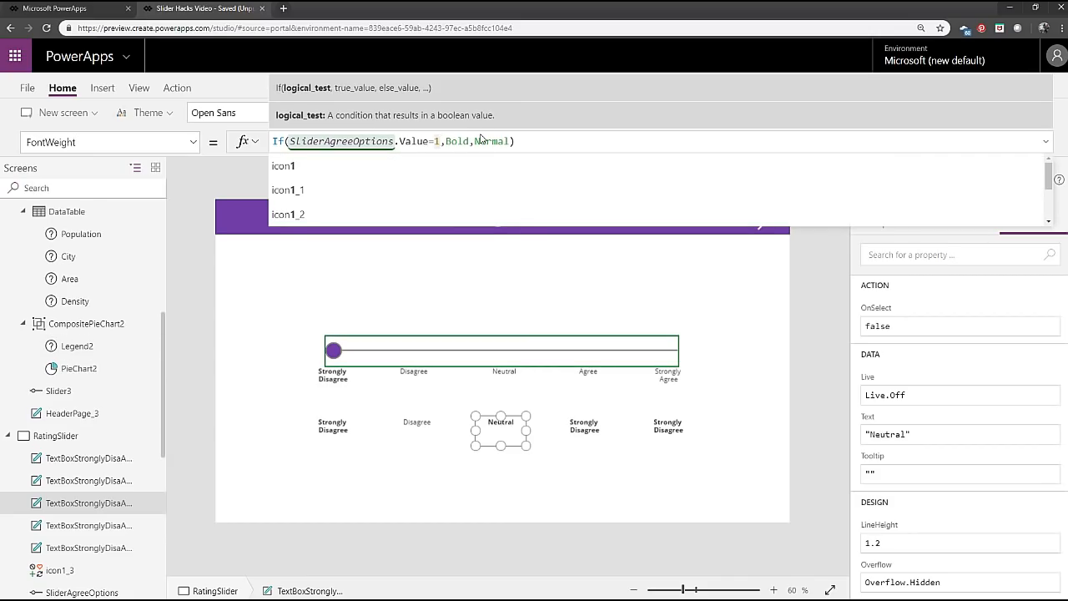
key("BackSpace")
type("3")
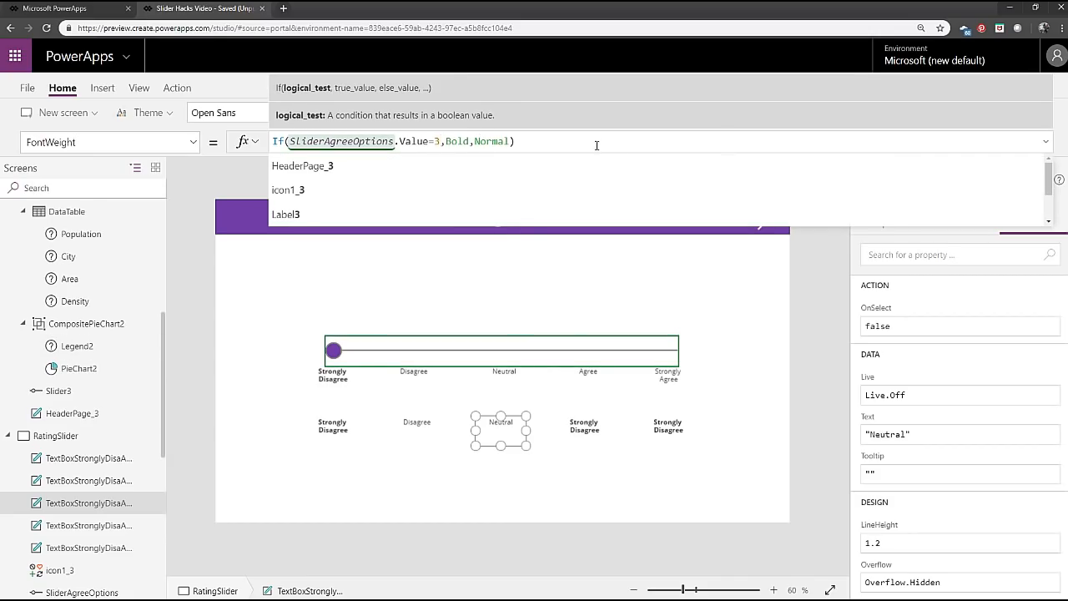
left_click(596, 142)
Change the text of the fourth label in the lower row to "Agree".
left_click(589, 430)
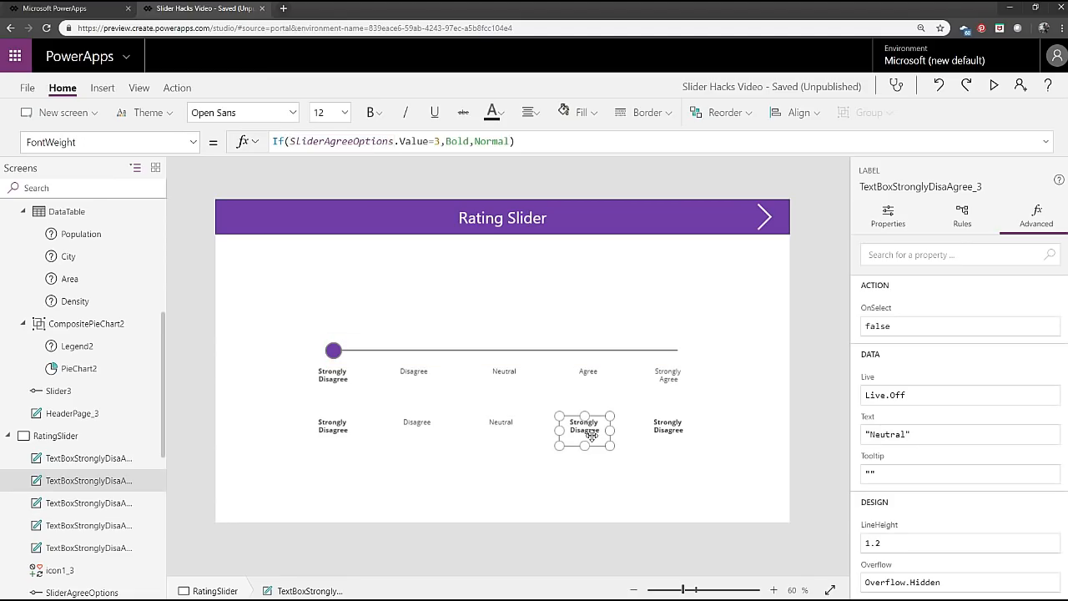
left_click_drag(351, 137, 277, 138)
key("BackSpace")
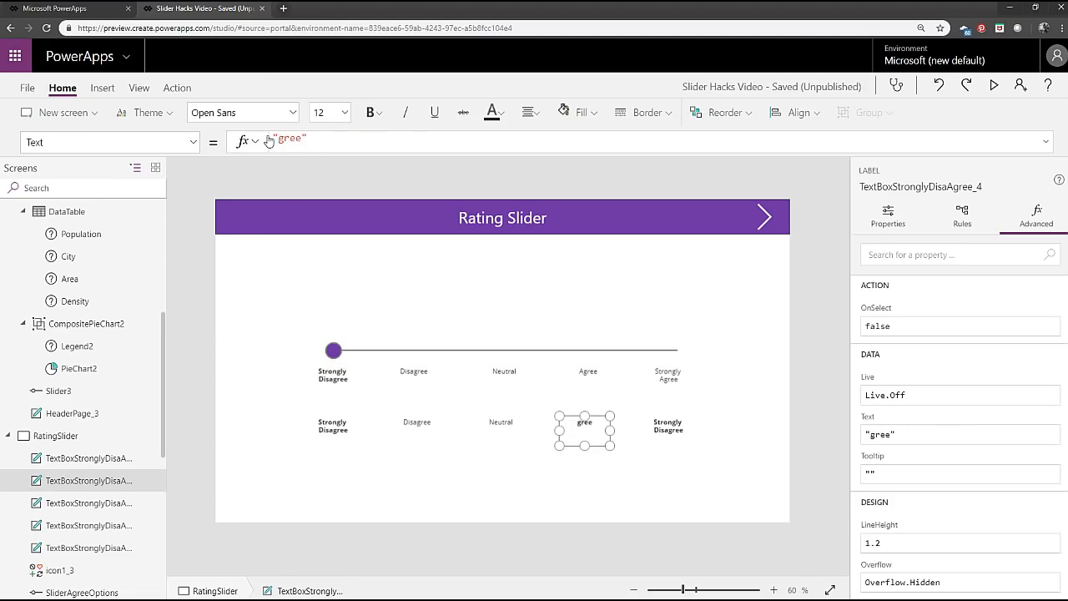
type("A")
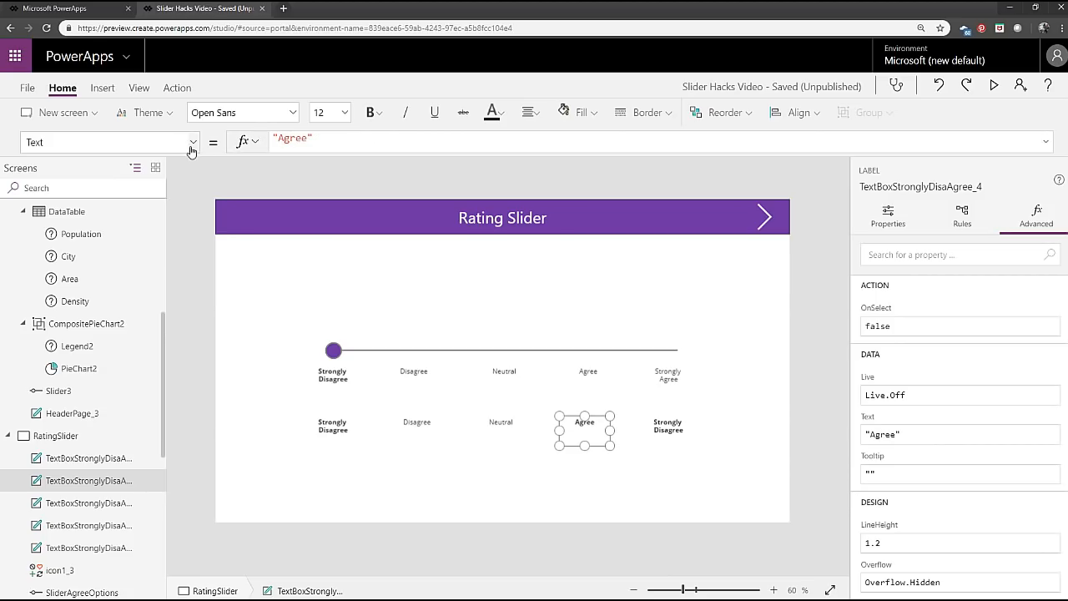
Set the lower Agree label's FontWeight formula to compare SliderAgreeOptions.Value with 4, keeping the Bold and Normal results.
left_click(192, 142)
scroll(109, 253, "up", 3)
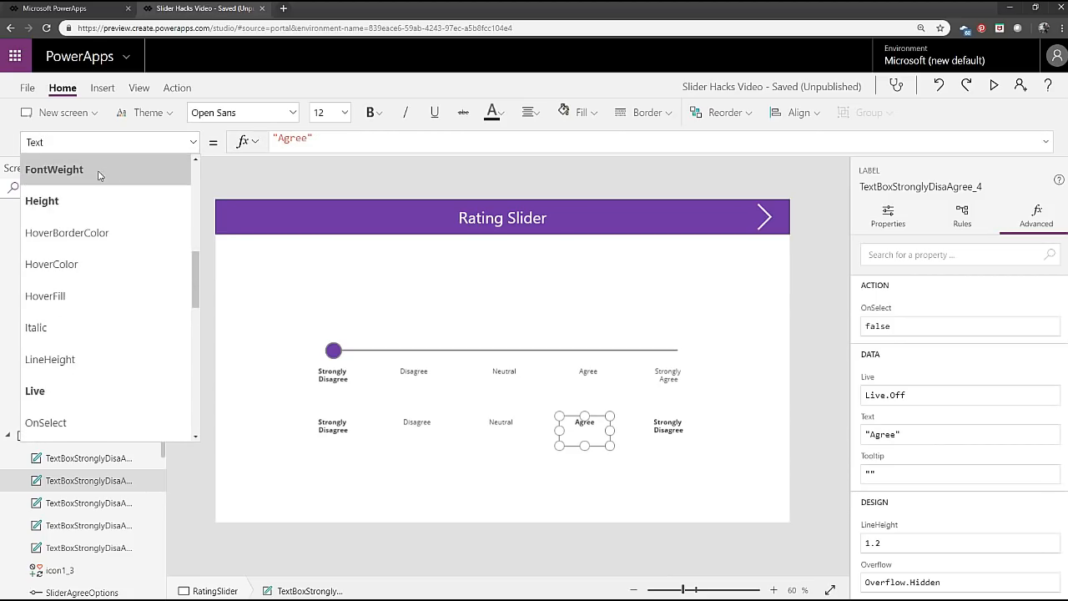
left_click(55, 169)
left_click(440, 141)
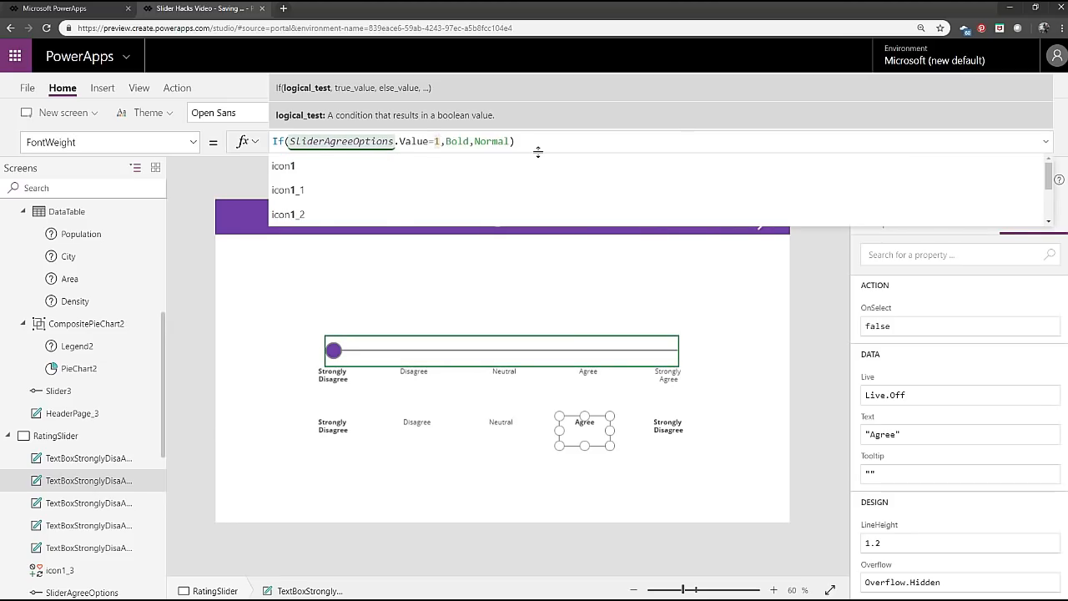
key("BackSpace")
type("4")
Change the text of the last label in the lower row to "Strongly Agree".
left_click(649, 440)
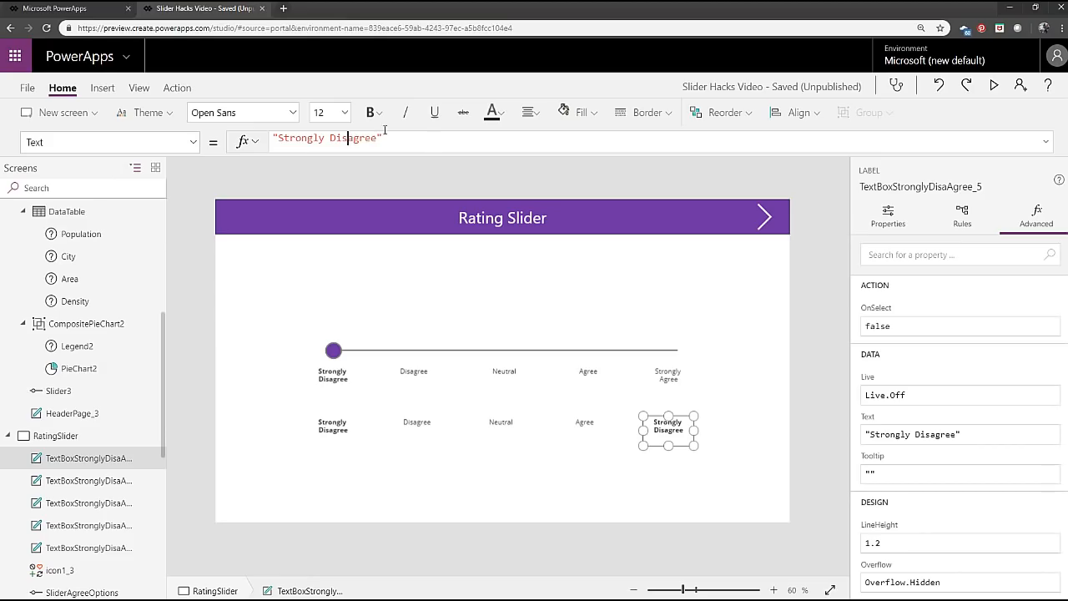
key("BackSpace")
key("BackSpace")
key("BackSpace")
key("BackSpace")
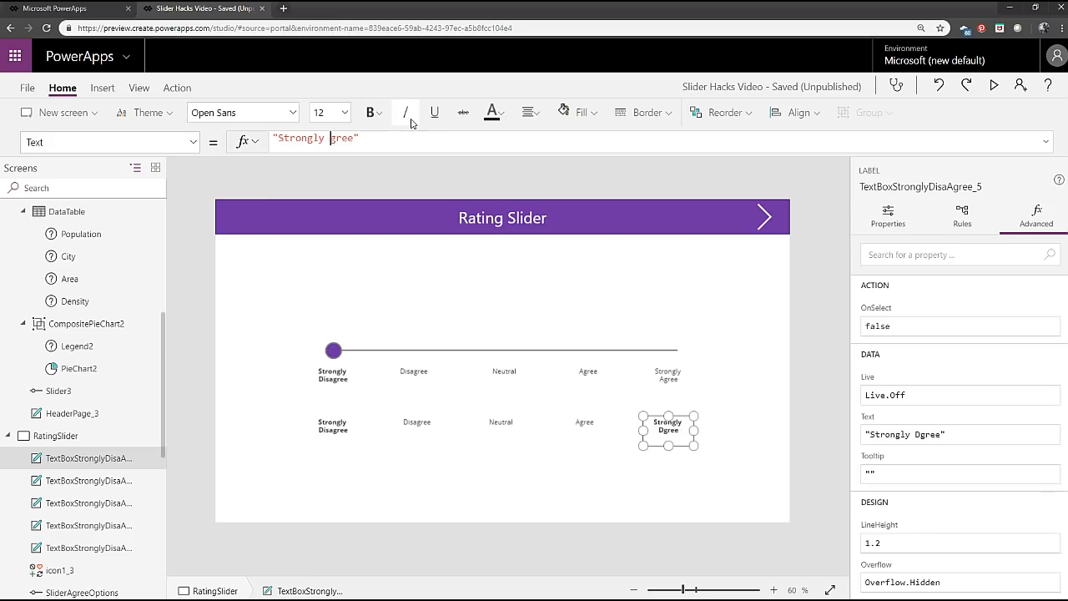
type("A")
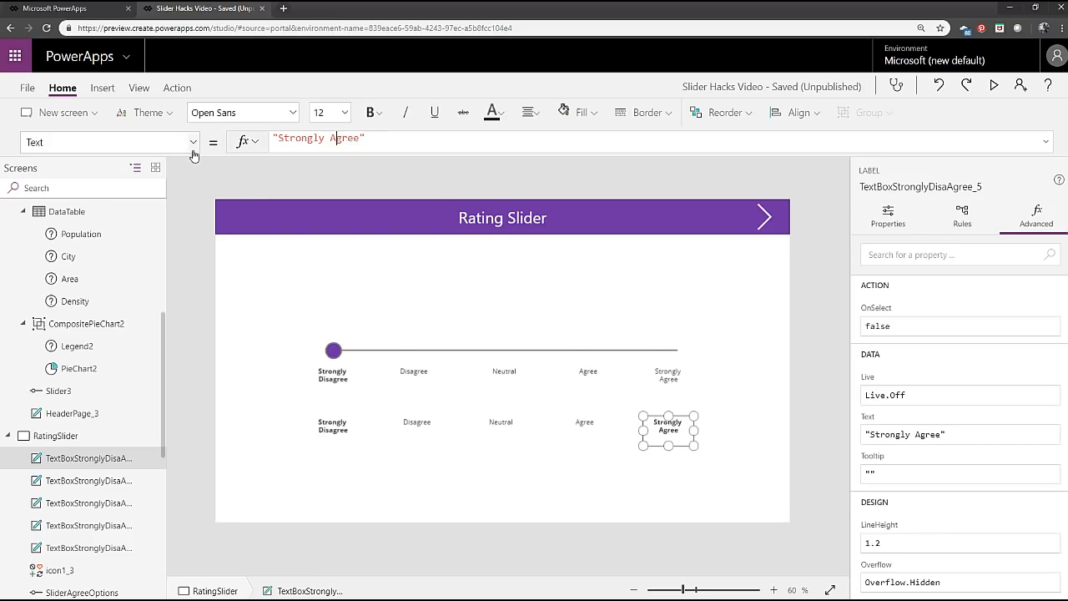
Set the lower Strongly Agree label's FontWeight formula to If(SliderAgreeOptions.Value=5,Bold,Normal).
left_click(192, 150)
scroll(136, 293, "up", 5)
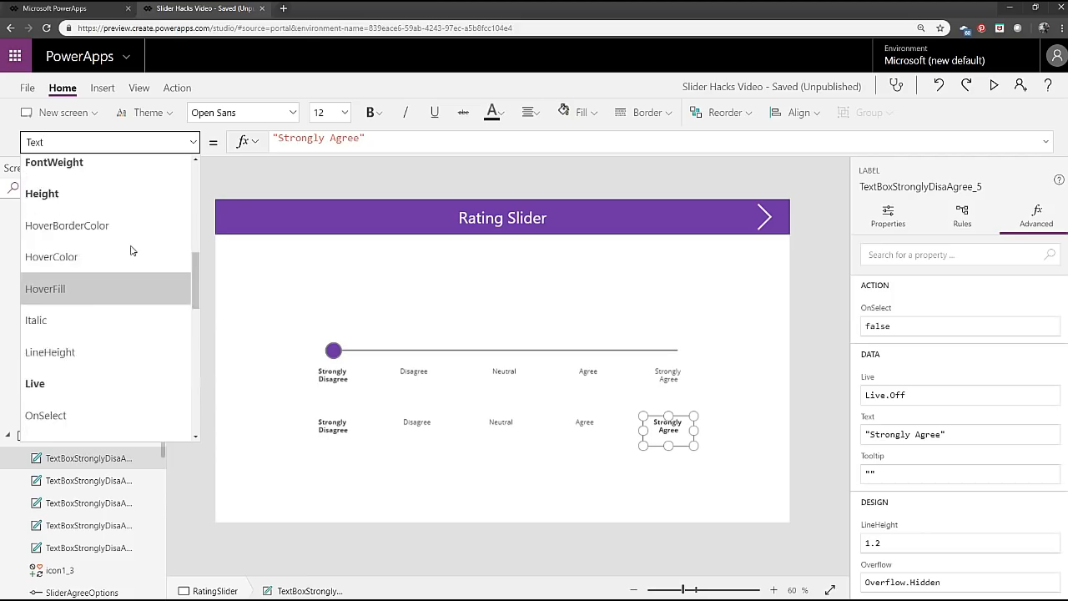
scroll(131, 251, "up", 3)
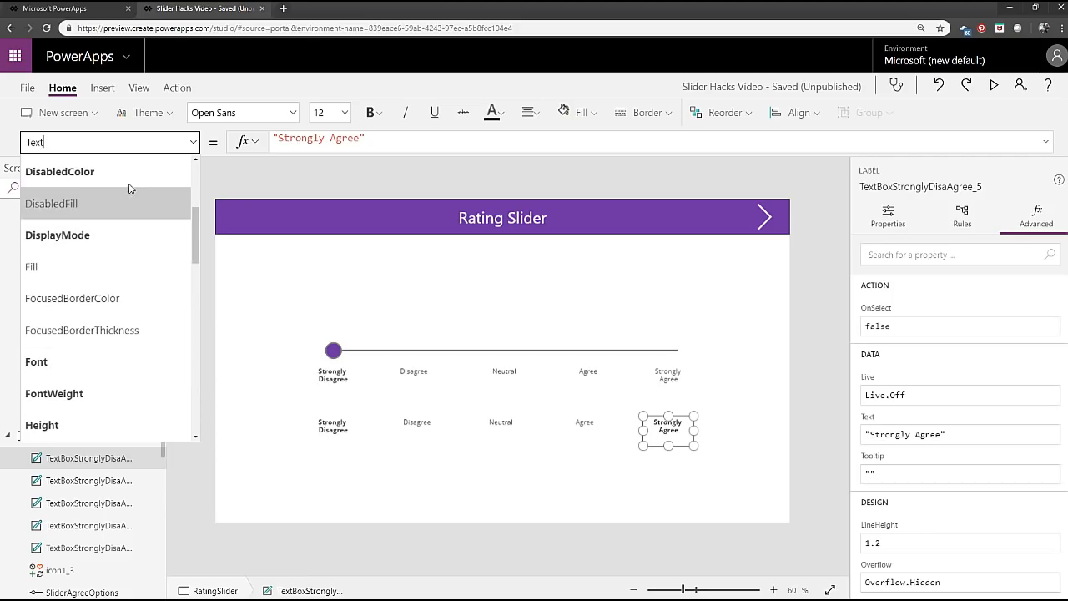
left_click(130, 393)
left_click(435, 141)
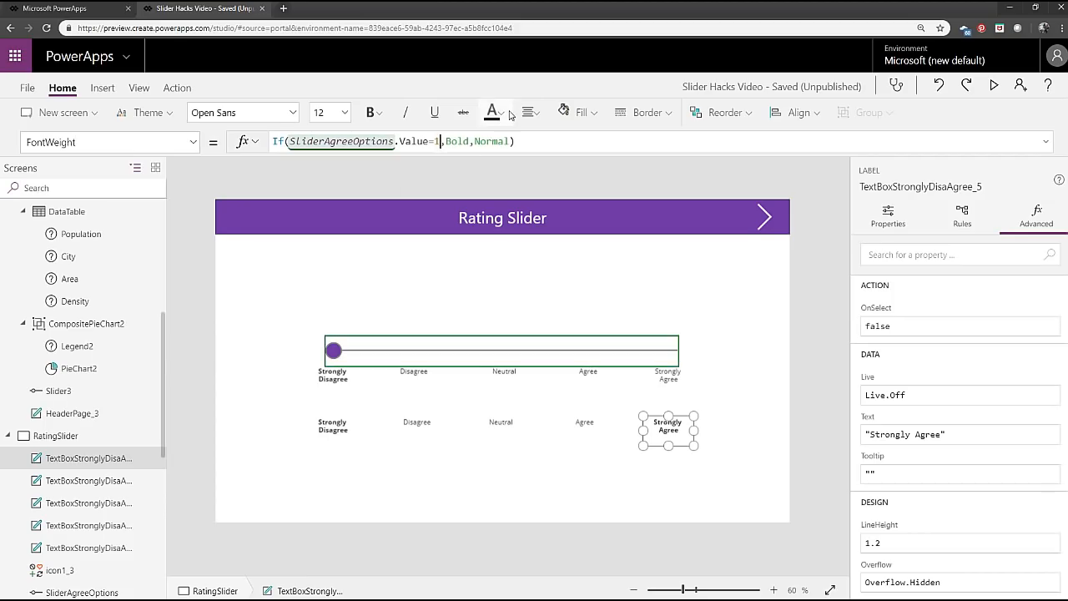
key("BackSpace")
type("5")
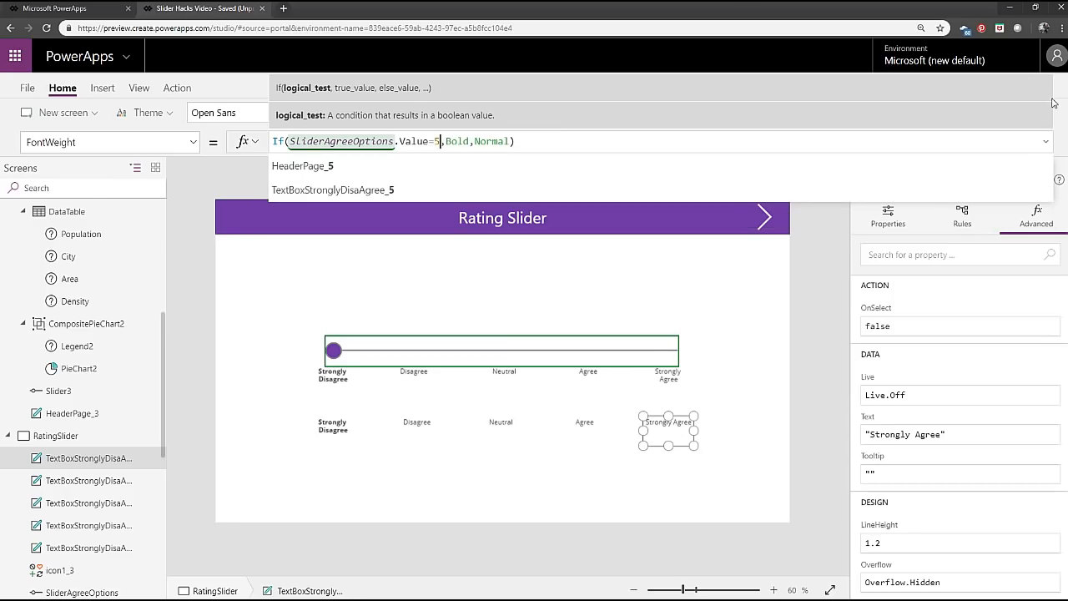
Preview the Rating Slider screen, test the slider handle ending at Strongly Disagree, and exit the preview.
left_click(993, 85)
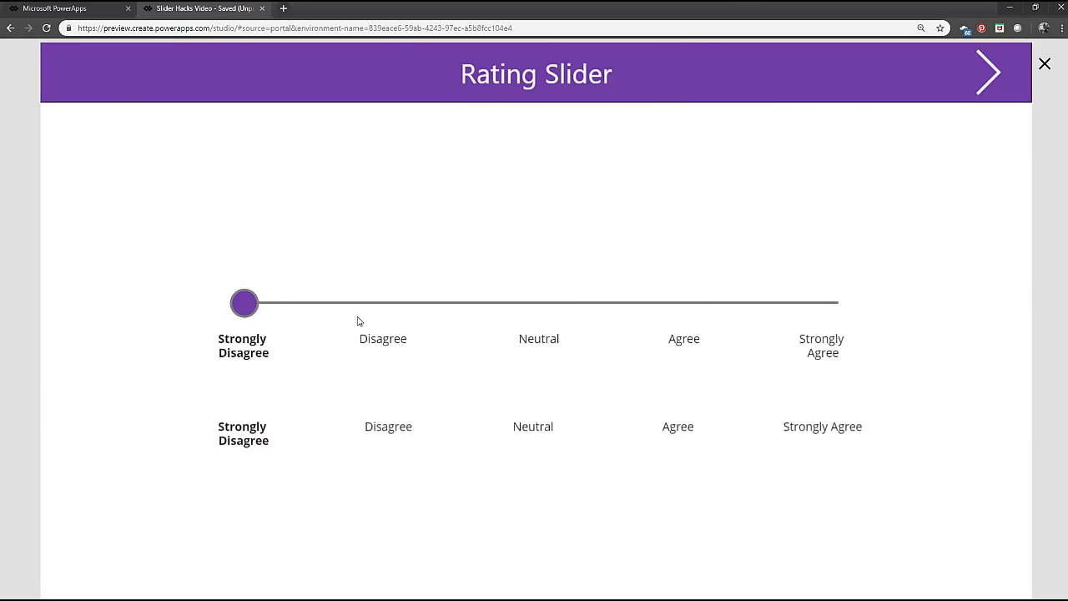
left_click_drag(277, 303, 70, 308)
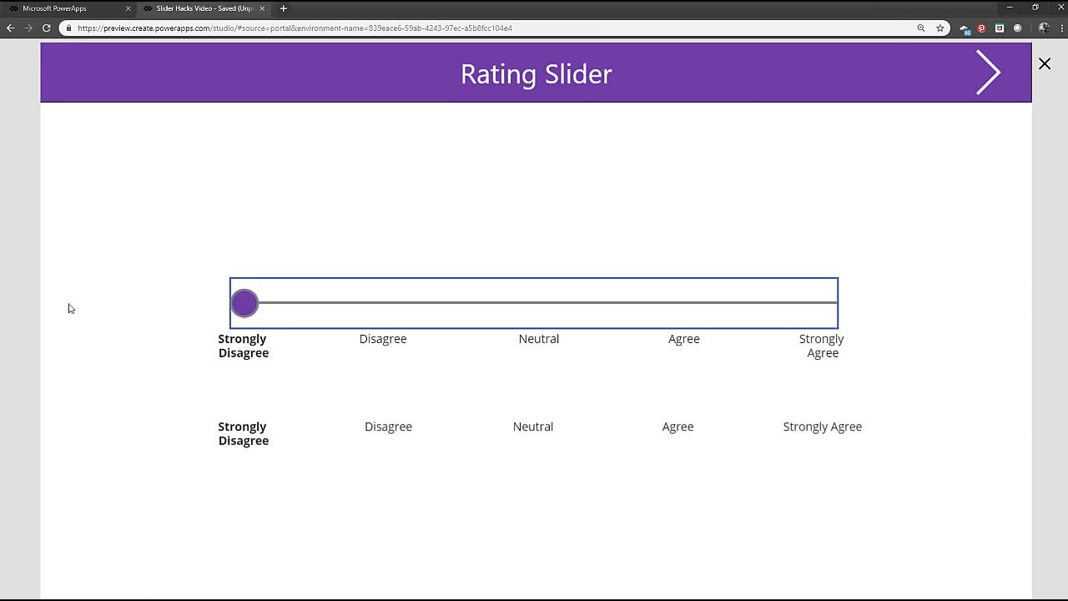
left_click(1045, 65)
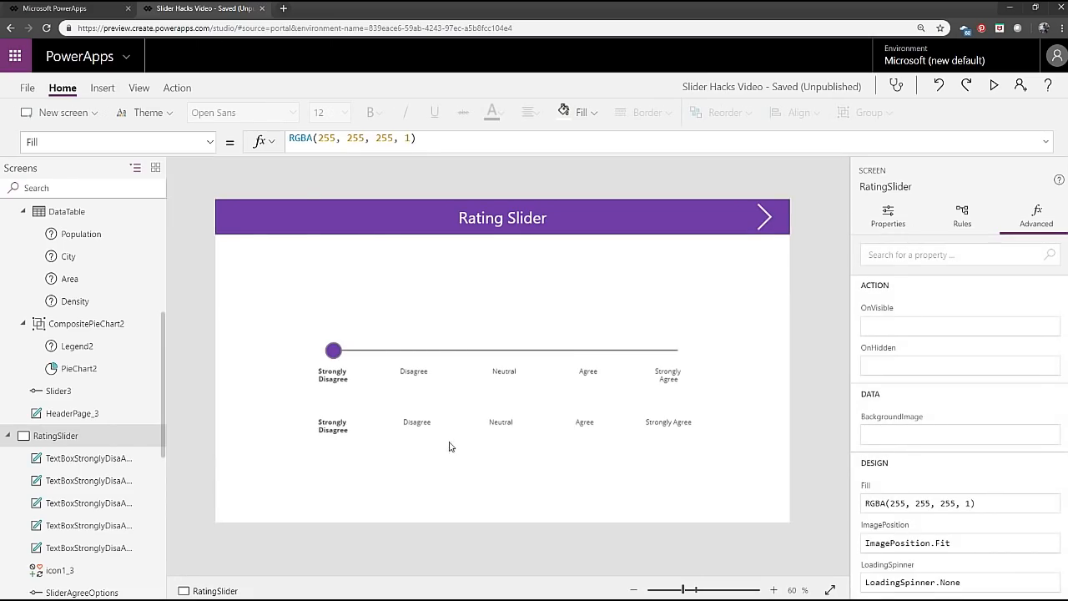
Examine the FontWeight formula of the first label in the lower row, Strongly Disagree.
left_click(337, 434)
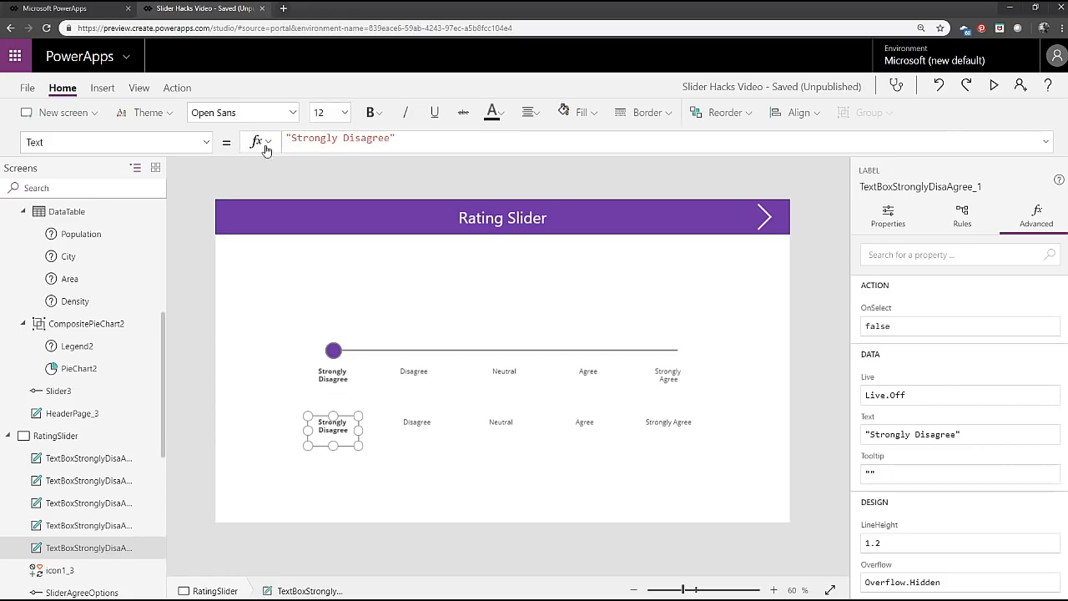
left_click(211, 145)
scroll(143, 255, "up", 8)
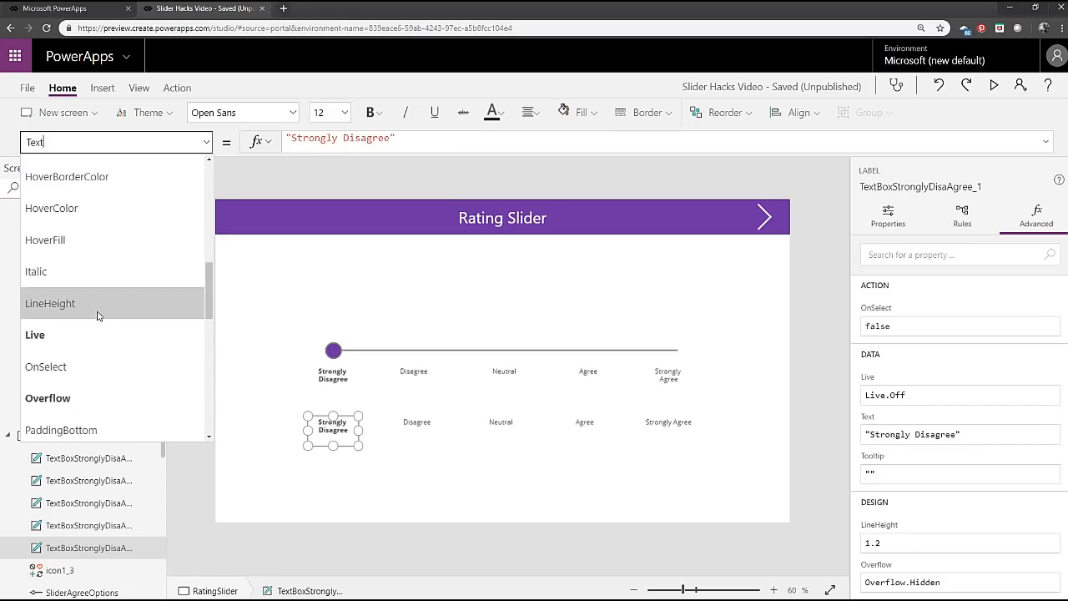
left_click(97, 338)
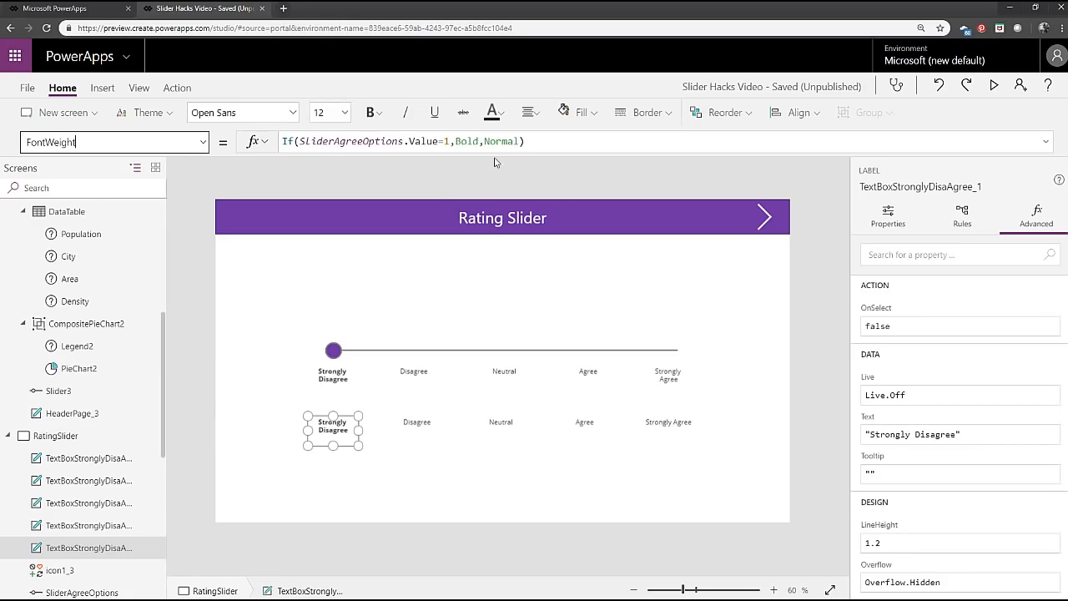
left_click(556, 141)
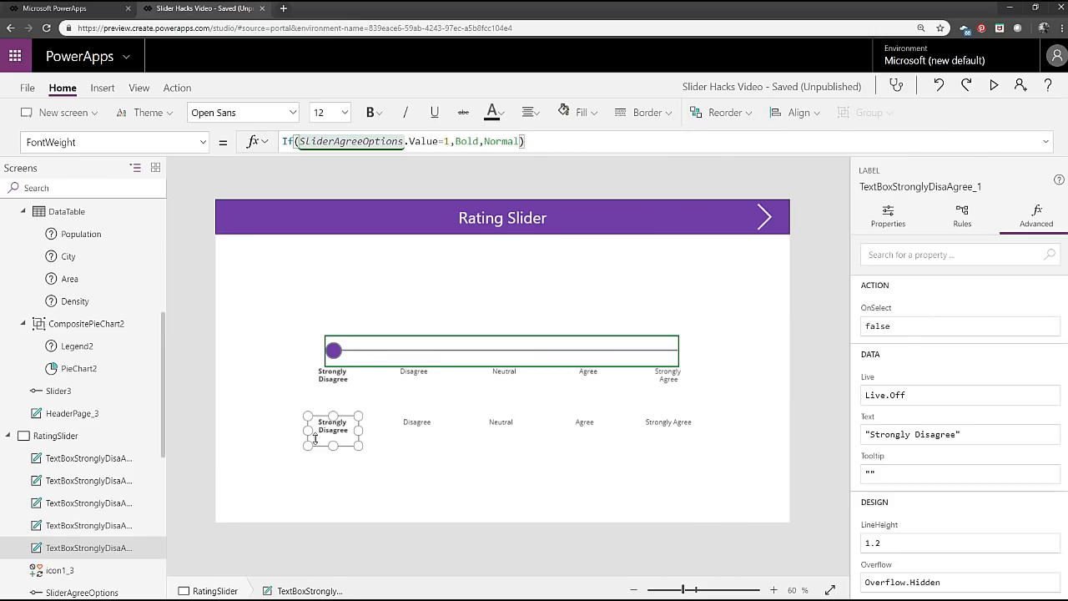
Delete all five labels in the lower row of the Rating Slider screen.
left_click_drag(740, 484, 257, 398)
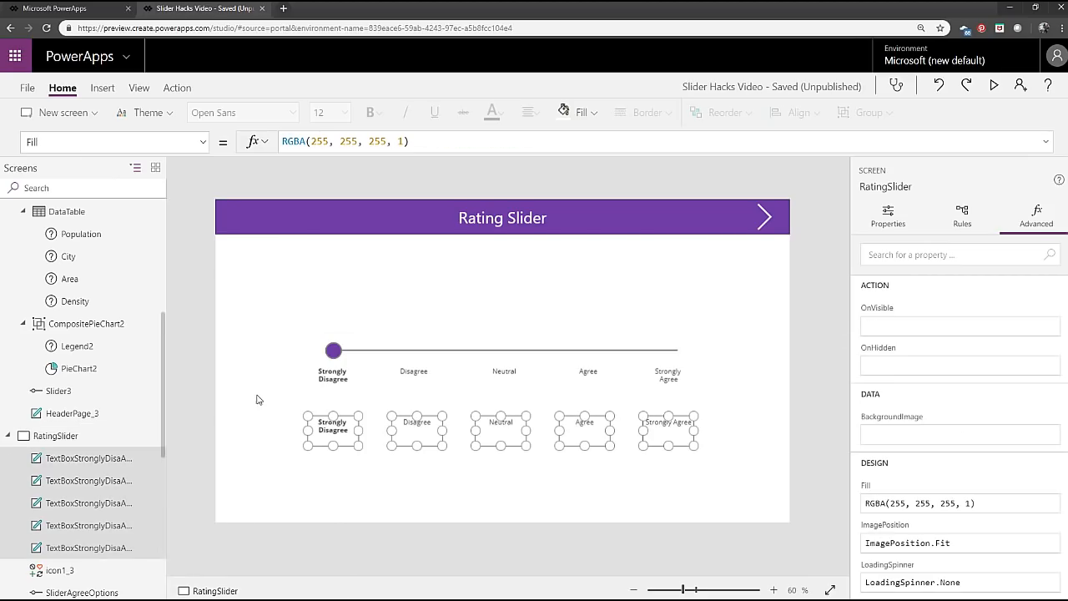
left_click(257, 399)
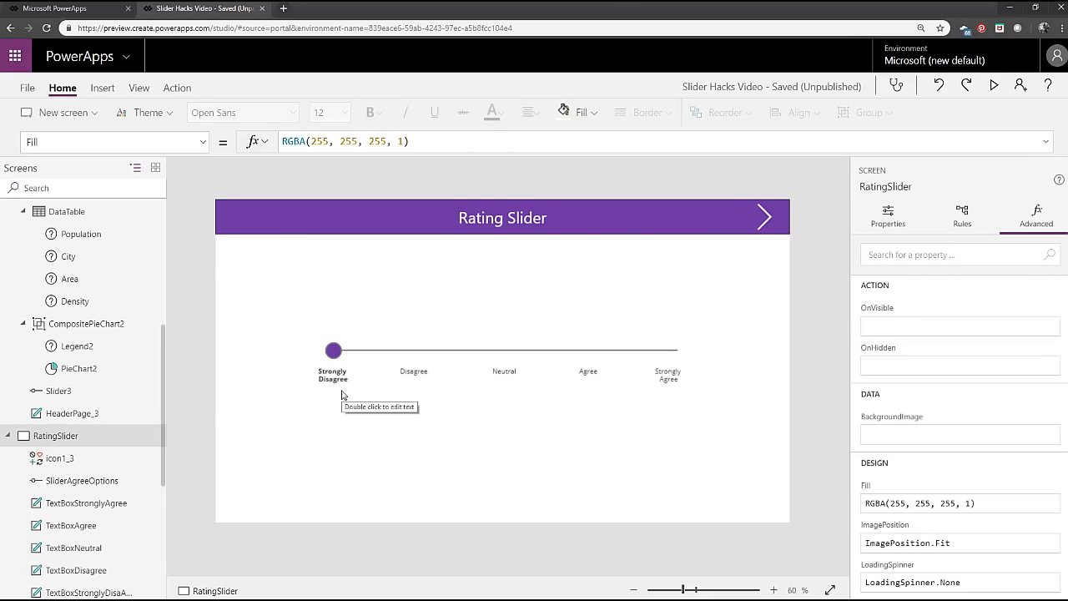
Preview the app, go to the Music Slider screen, and play the Side to Side video chosen with the slider.
left_click(993, 88)
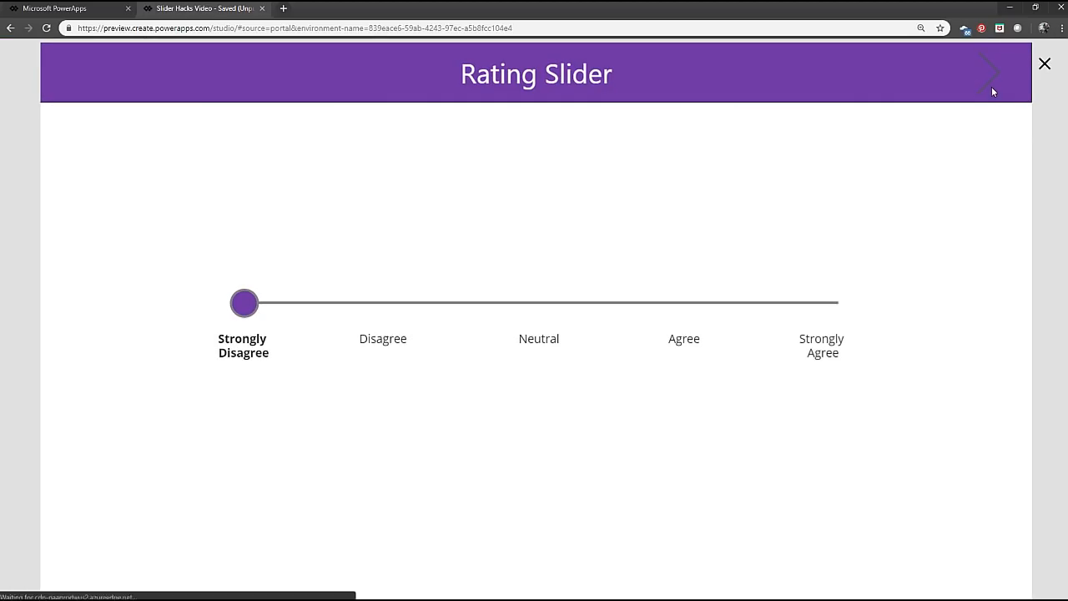
left_click(993, 90)
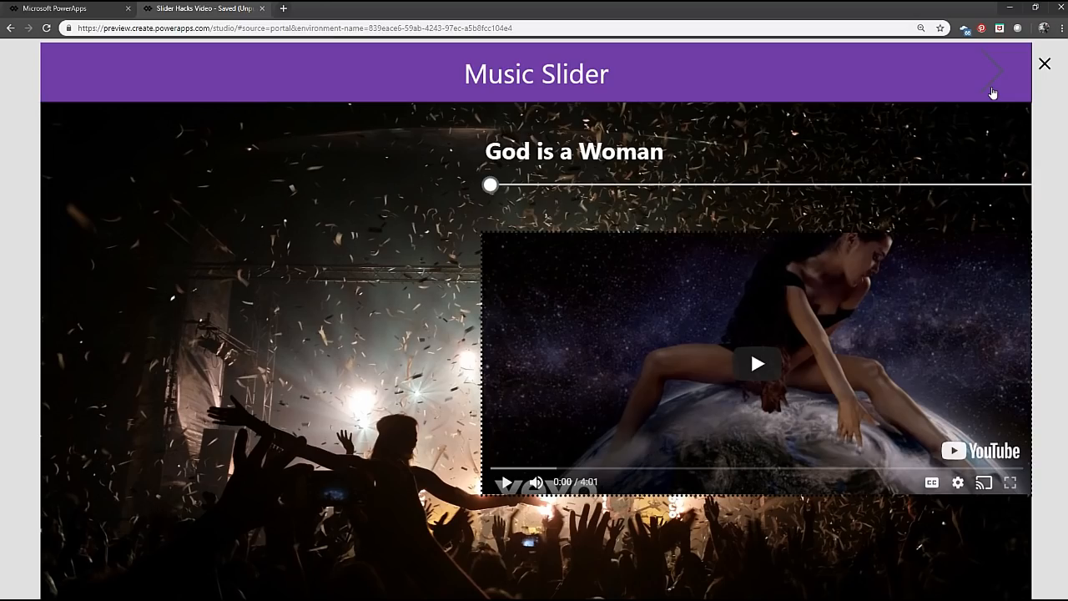
left_click_drag(493, 187, 563, 192)
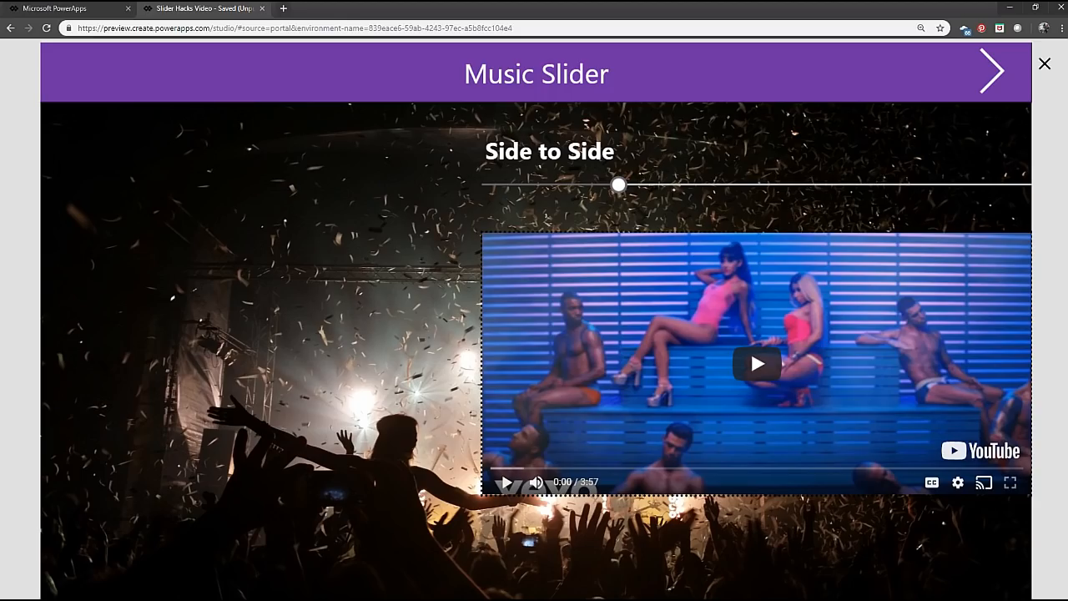
mouse_move(618, 185)
left_mouse_down()
mouse_move(757, 185)
mouse_move(496, 185)
mouse_move(892, 185)
mouse_move(618, 184)
left_mouse_up()
key("space")
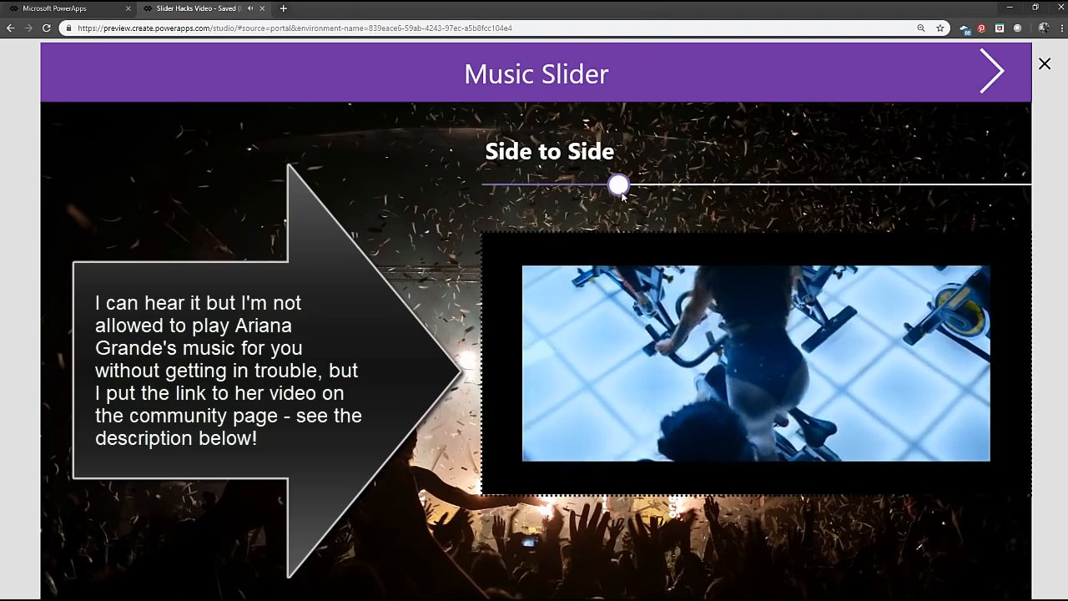
Move the music slider to R.E.M., play and pause its video, and exit the preview.
left_click(619, 186)
left_click_drag(618, 185, 757, 185)
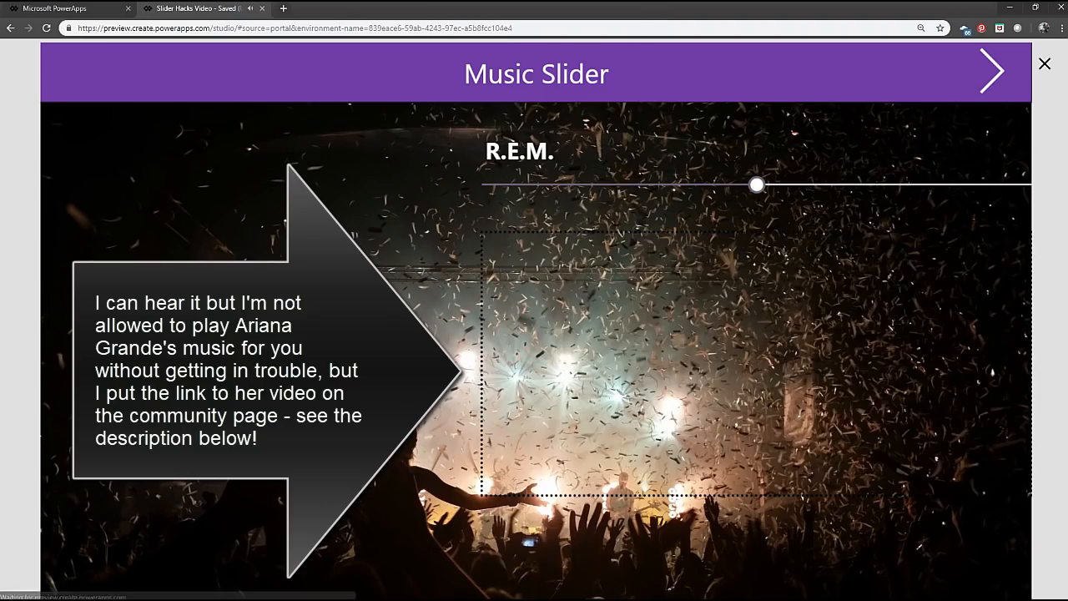
left_click(750, 348)
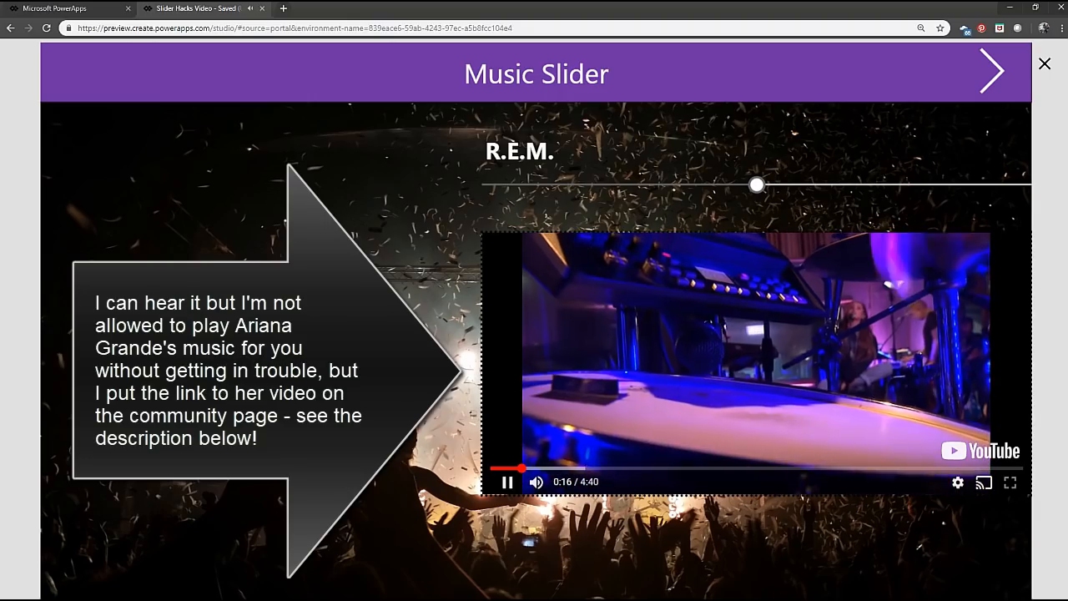
left_click(507, 482)
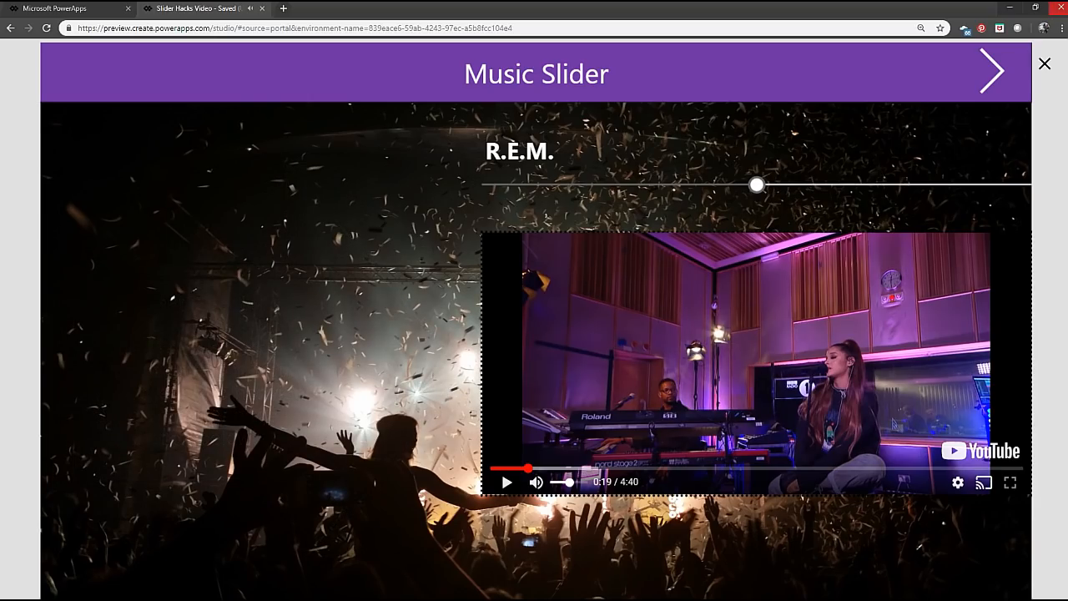
left_click(1047, 65)
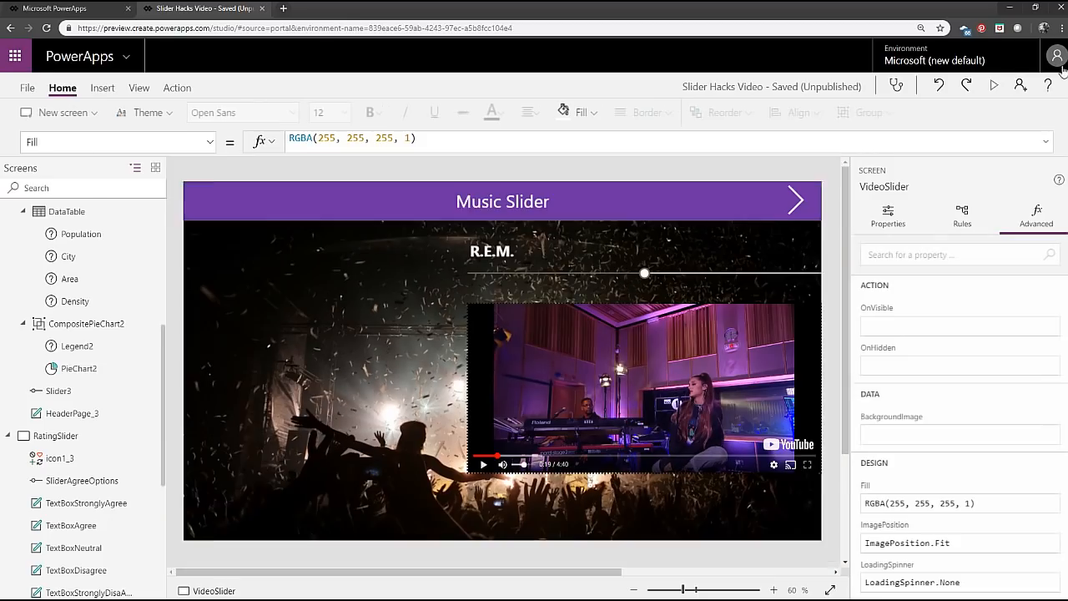
Examine the Media formula of the video control and the Text formula of the song title label.
left_click(537, 455)
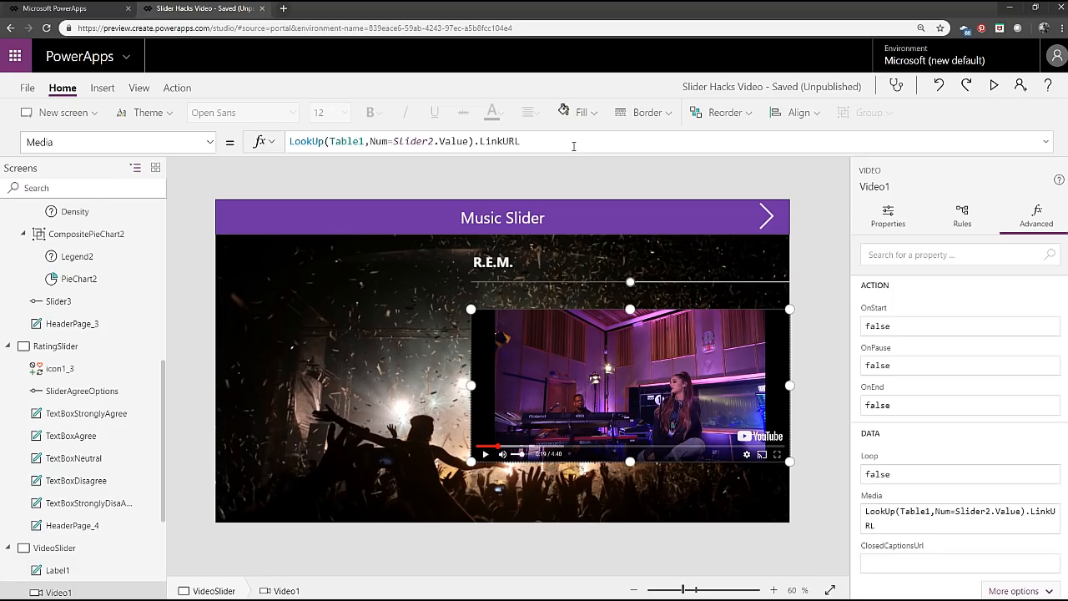
left_click_drag(573, 146, 375, 140)
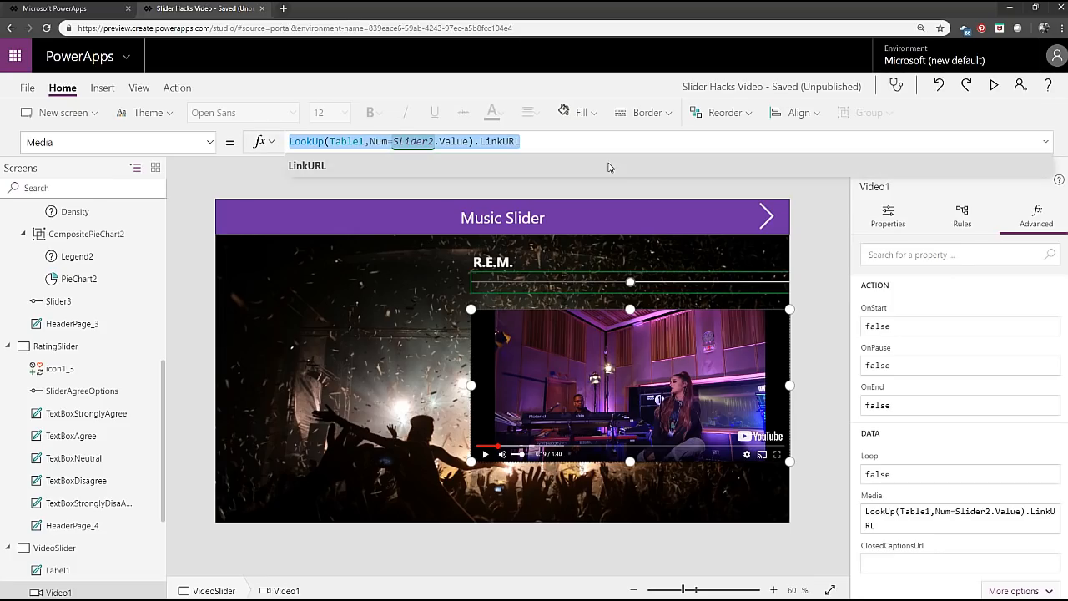
left_click(572, 135)
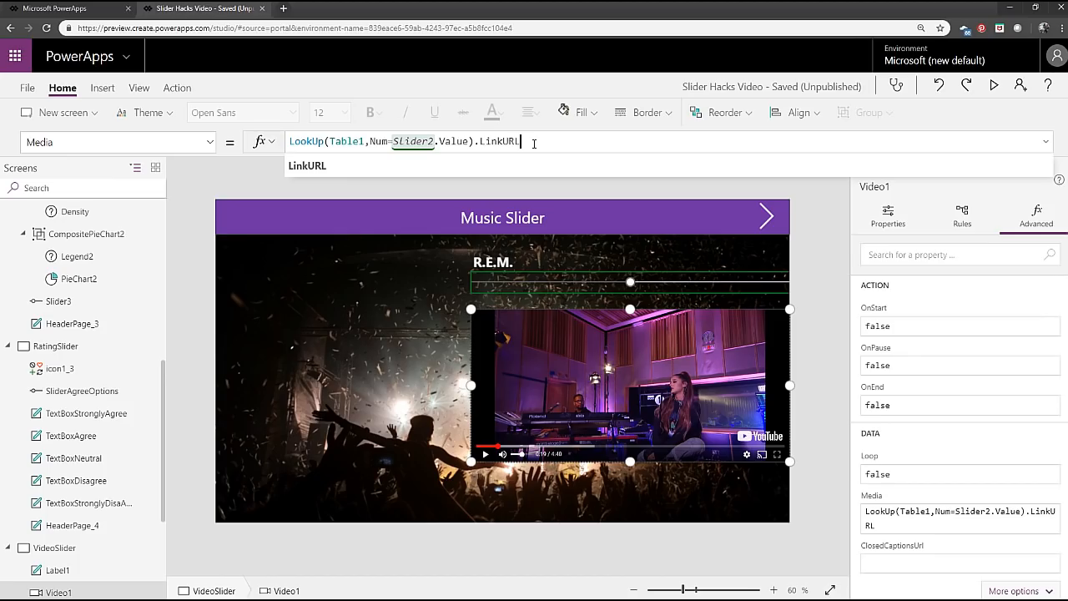
left_click(504, 262)
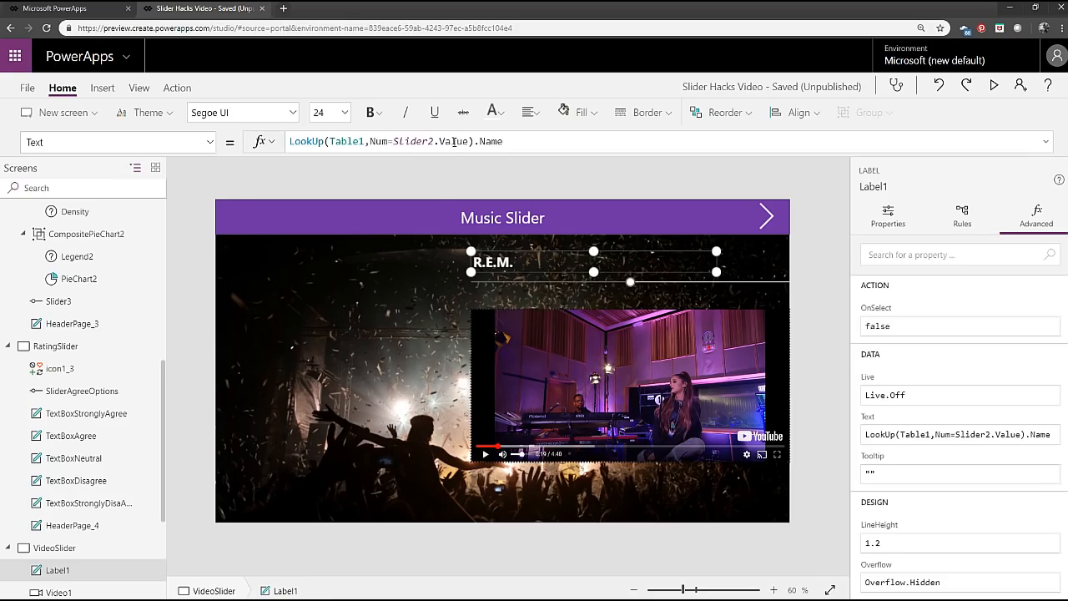
Insert a button on the Music Slider screen and place it in the empty area beside the video.
left_click(103, 88)
left_click(207, 113)
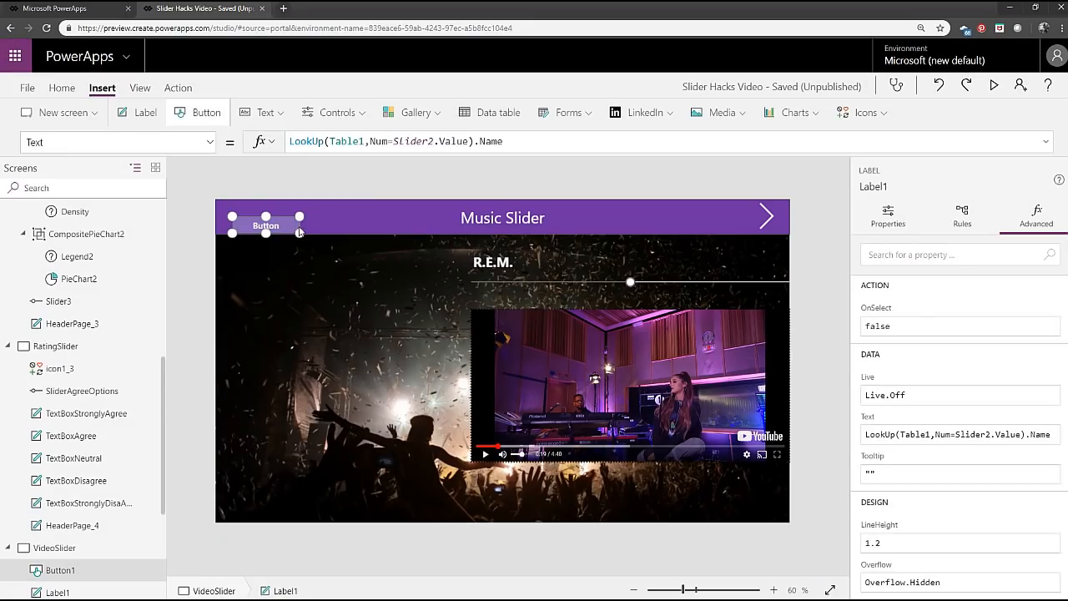
left_click_drag(279, 223, 331, 301)
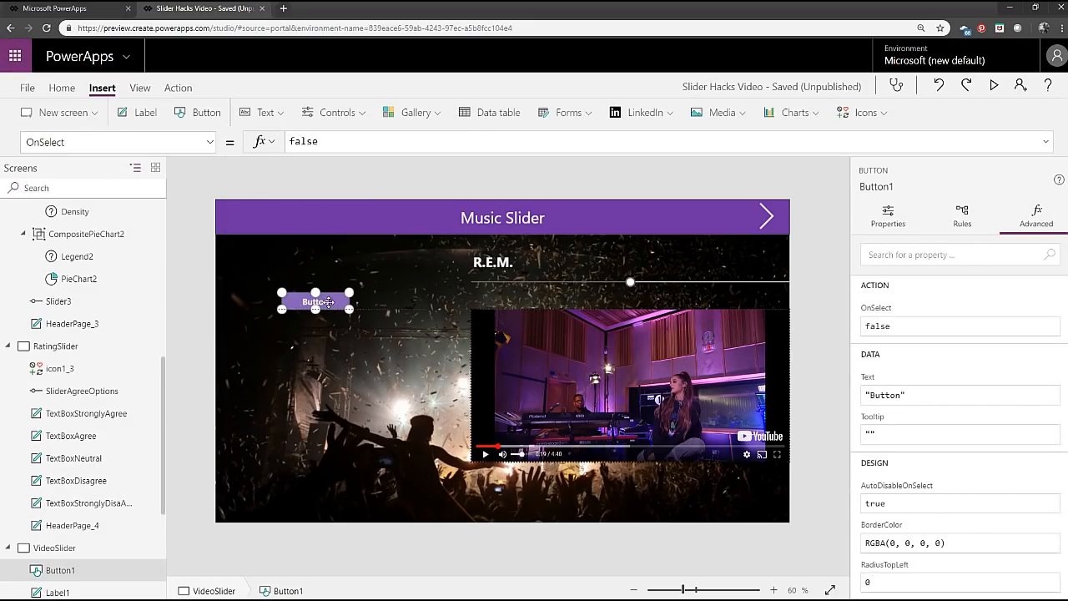
Set the new button's OnSelect formula to Collect(MyVideosLookup,Table1).
double_click(351, 142)
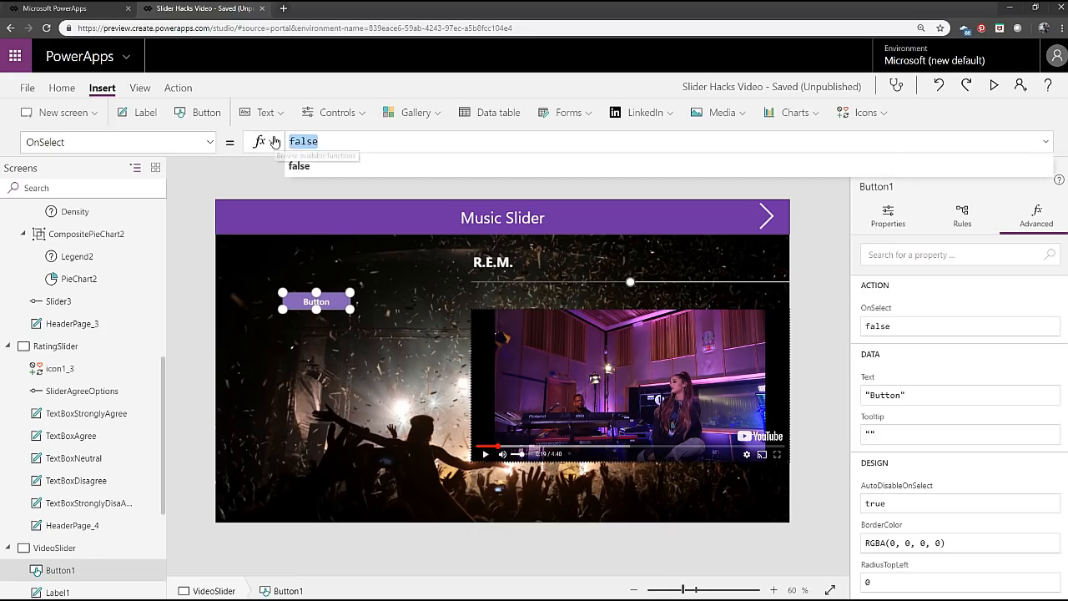
type("Collect(")
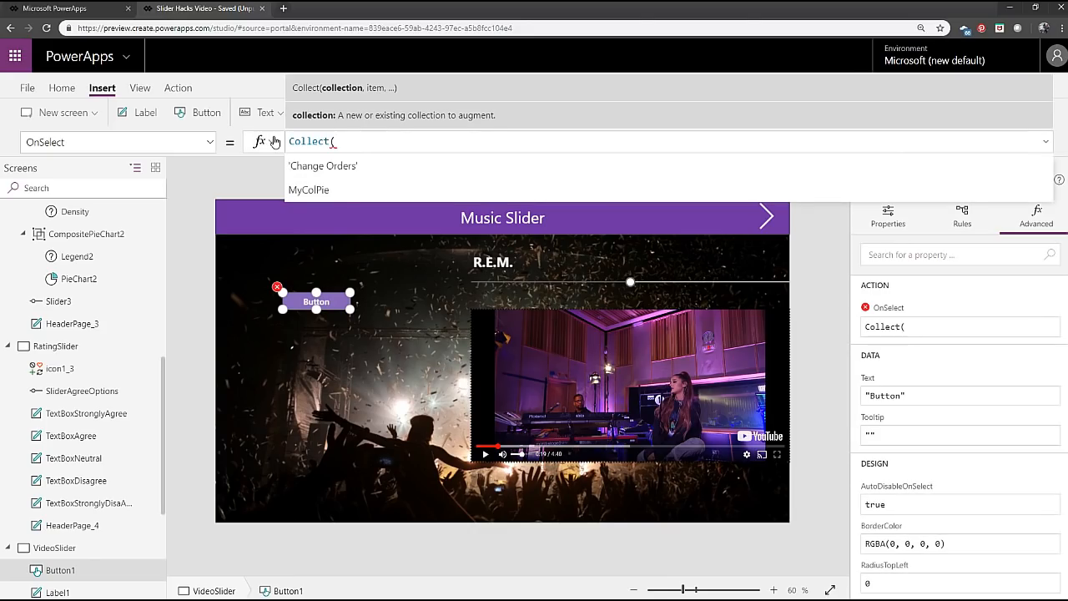
key("Down")
key("Down")
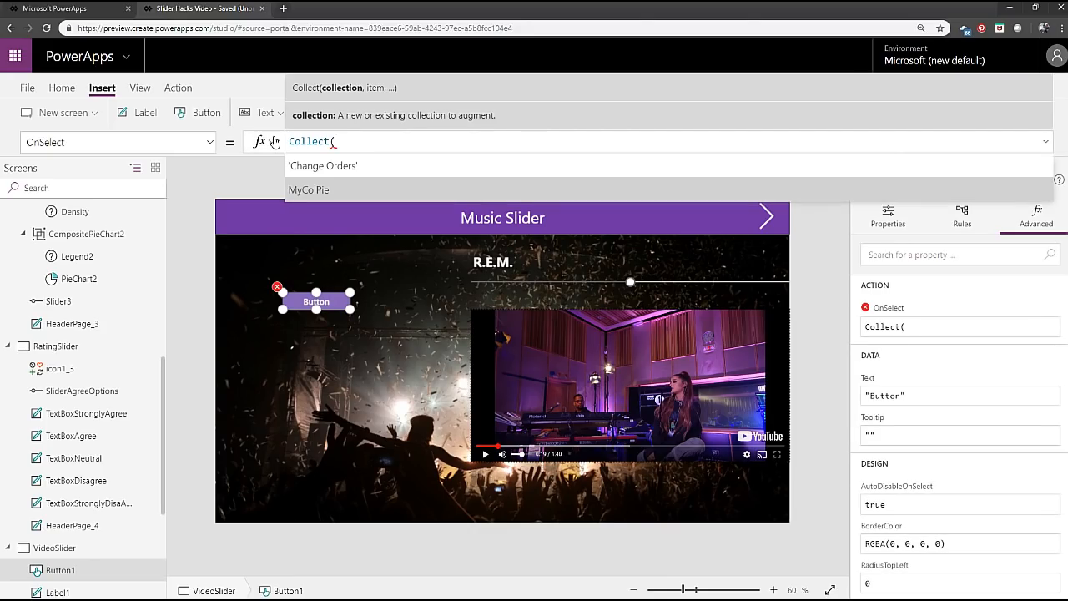
type("table")
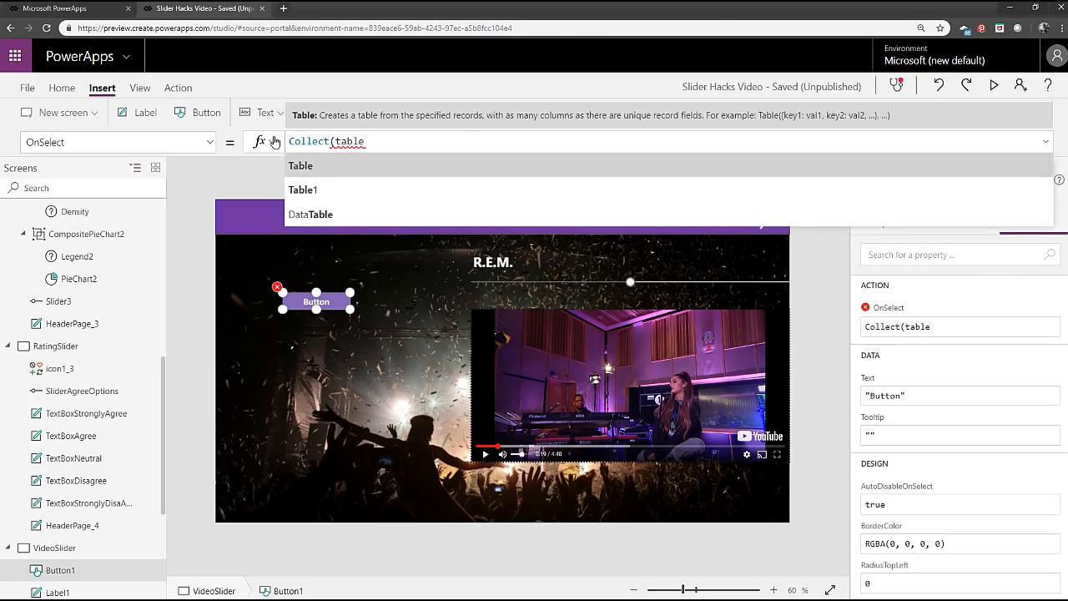
key("Down")
key("Tab")
type(")")
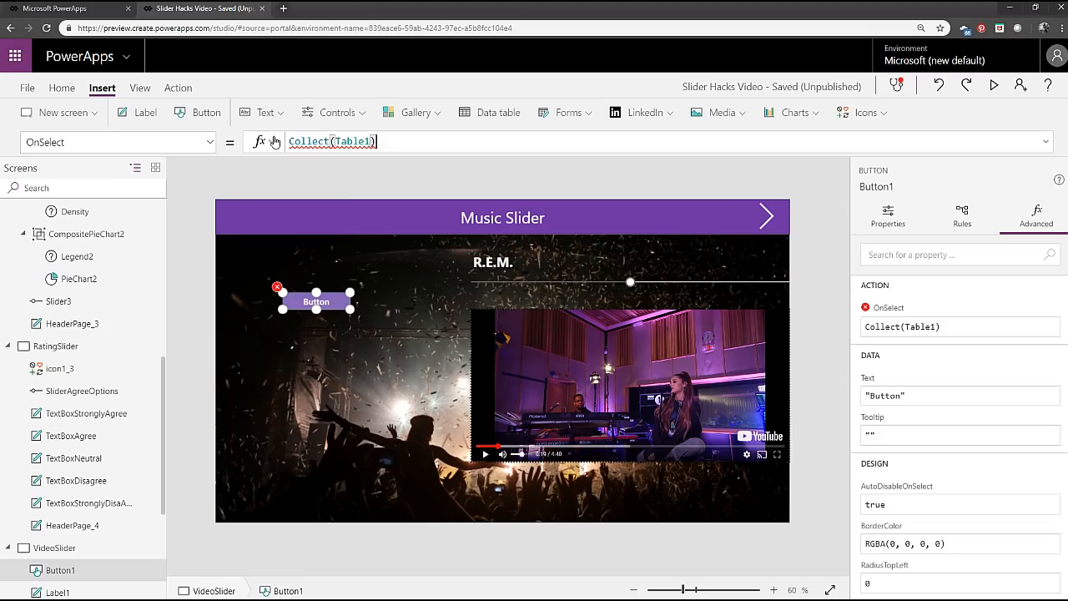
left_click(335, 140)
type("MyVideos")
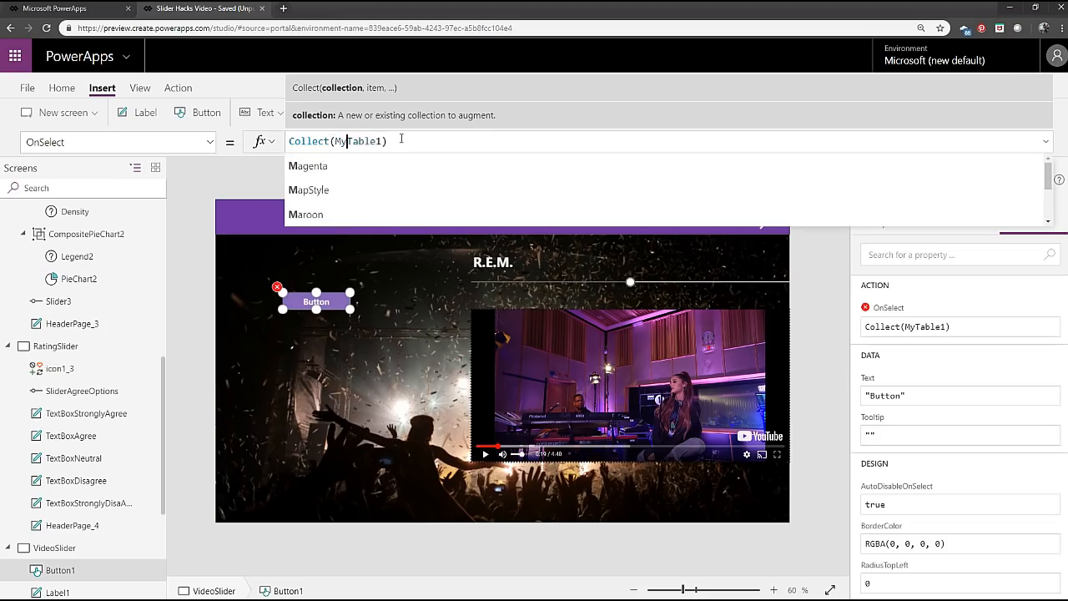
type("Lookup,")
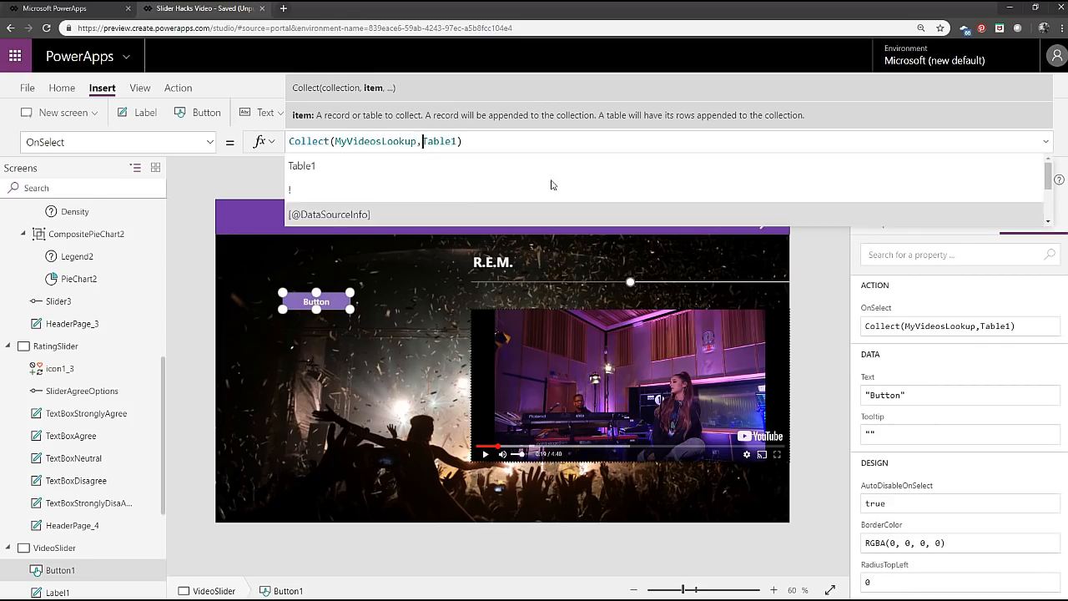
left_click(495, 142)
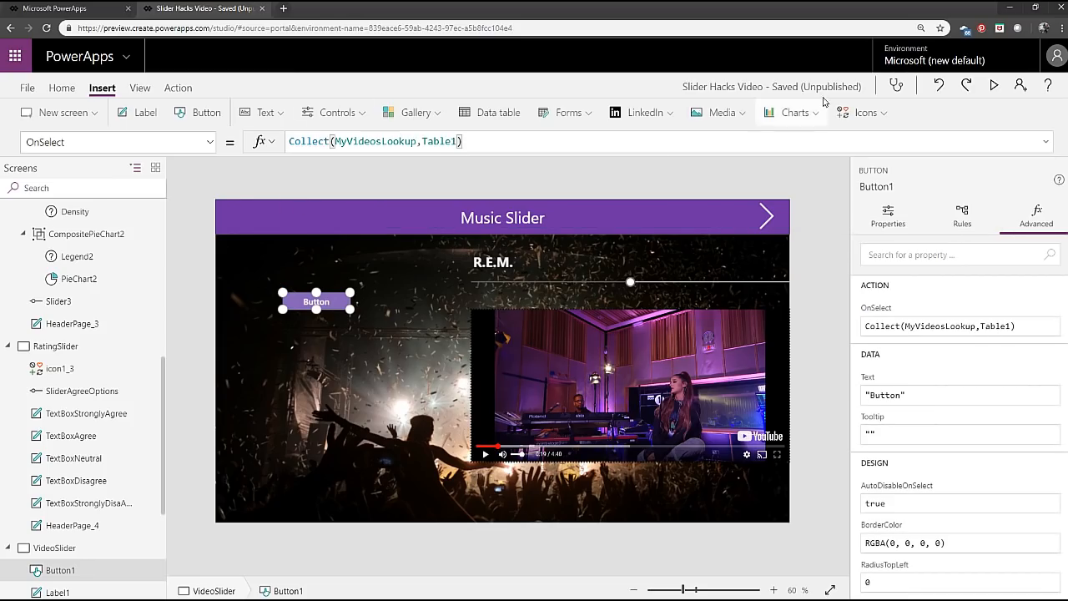
Preview the screen, run the new button to fill the MyVideosLookup collection, and exit the preview.
left_click(994, 85)
left_click(232, 220)
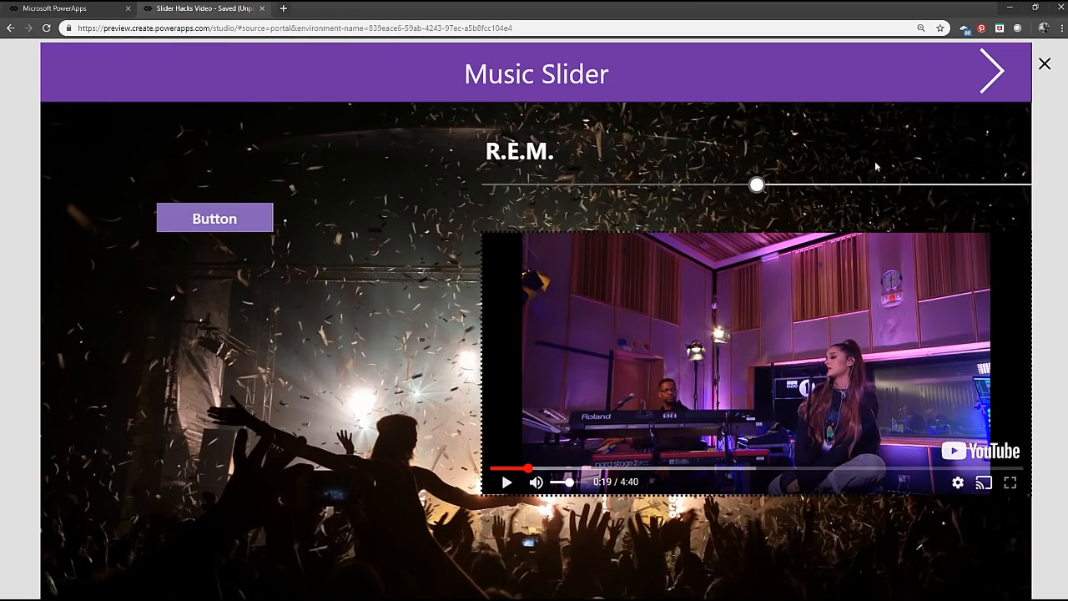
left_click(1044, 64)
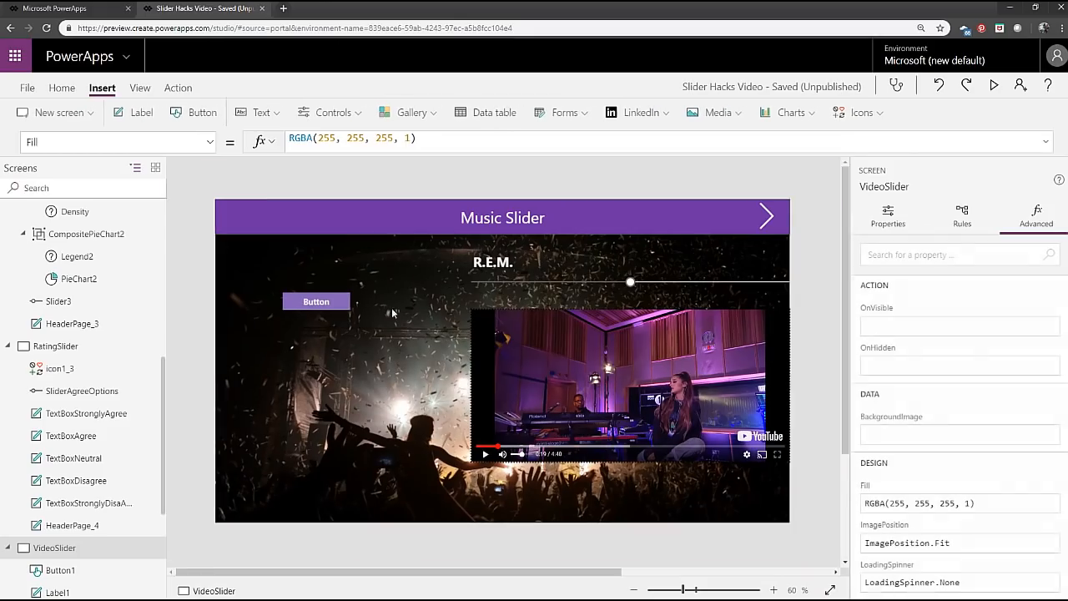
Examine the LinkURL, Name and Num columns of the MyVideosLookup collection and return to the screen editor.
left_click(142, 88)
left_click(197, 111)
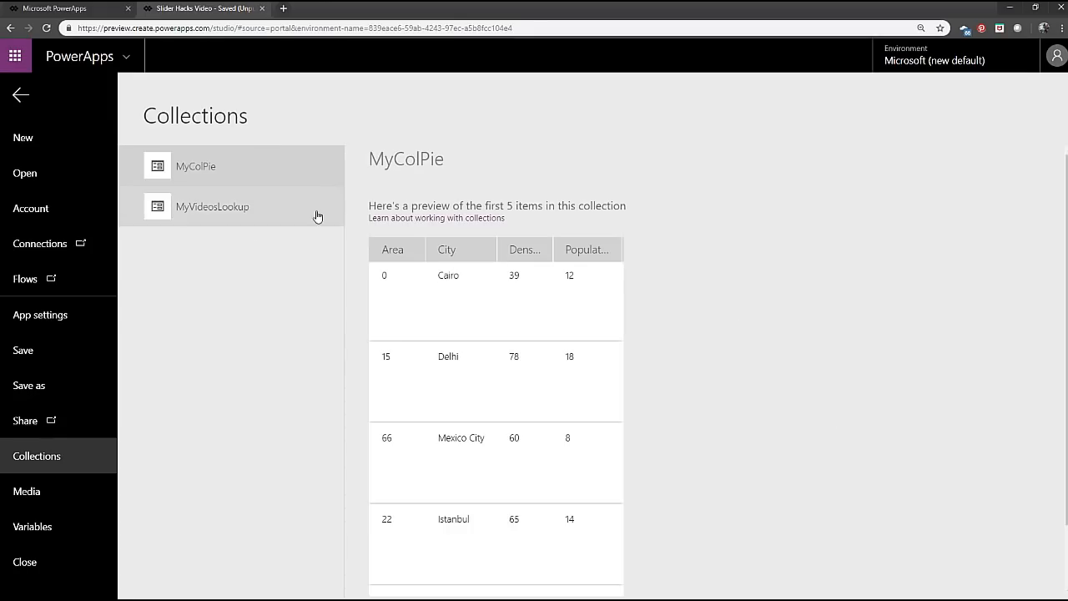
left_click(233, 215)
scroll(602, 377, "down", 1)
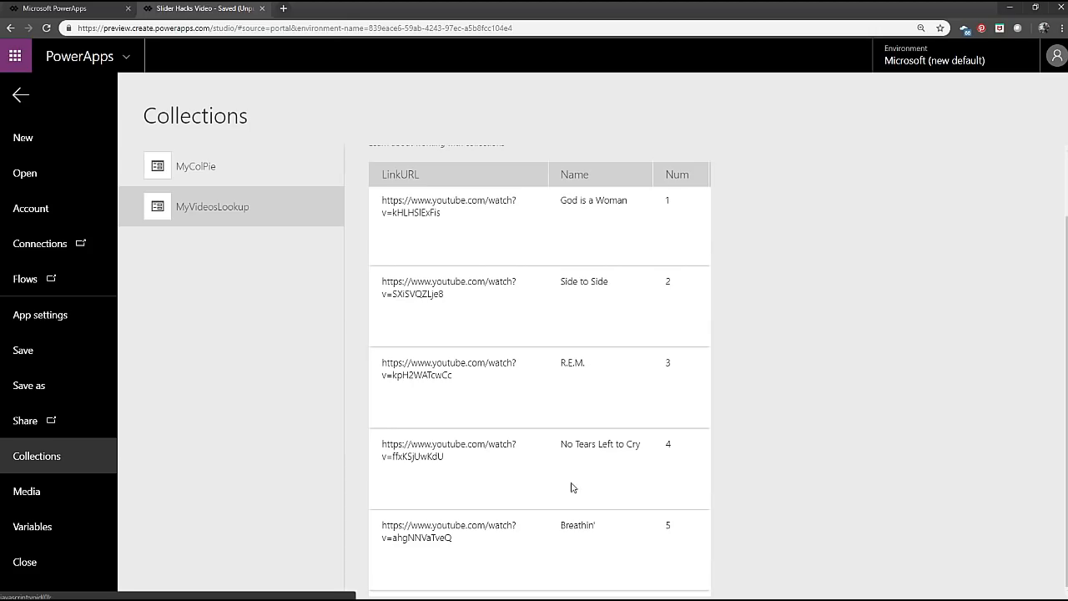
left_click(20, 96)
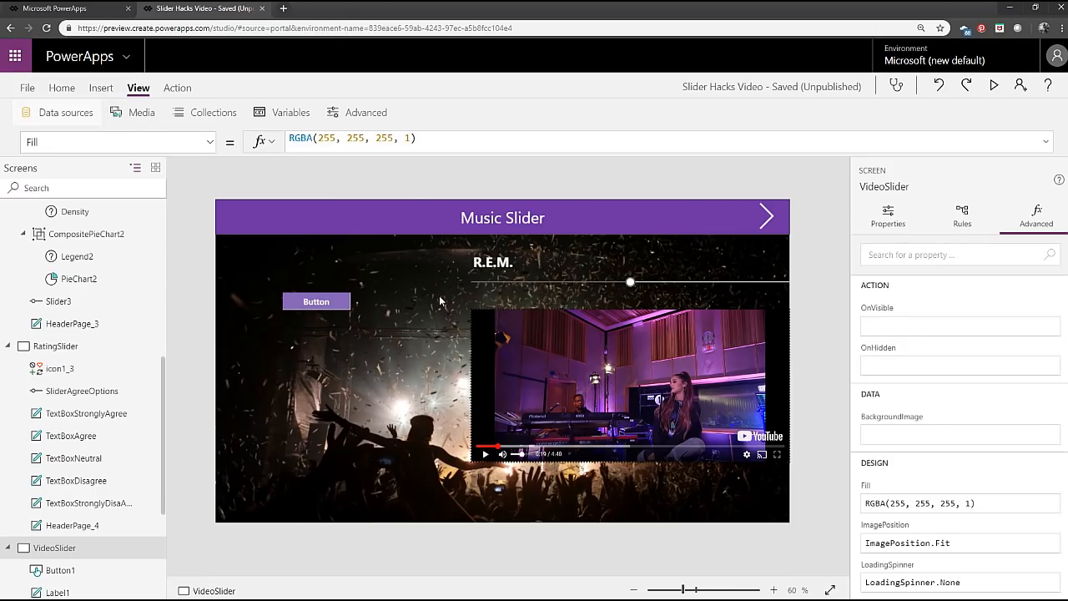
Compare the .Name part of the title label's Text formula with the .LinkURL part of the video's Media formula.
left_click(491, 262)
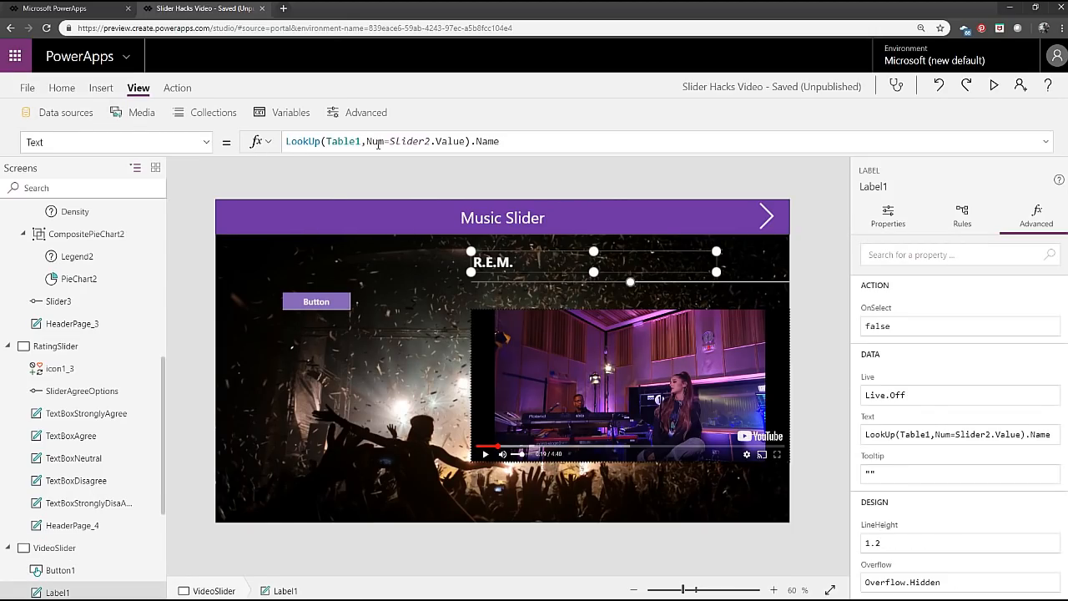
left_click_drag(500, 141, 472, 142)
left_click(603, 380)
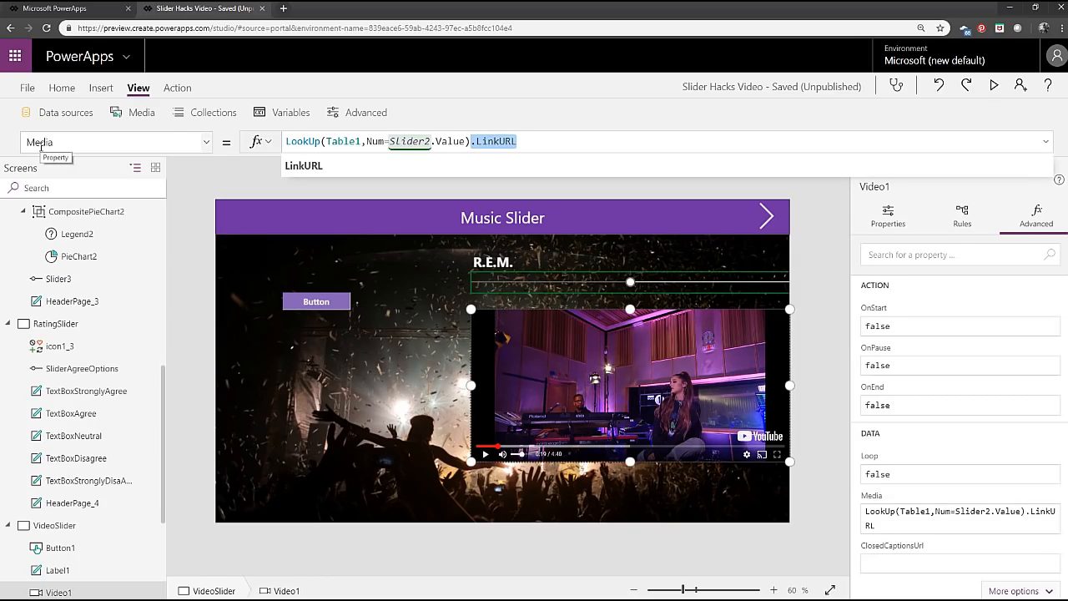
Delete the collection button from the Music Slider screen.
left_click(334, 304)
key("Delete")
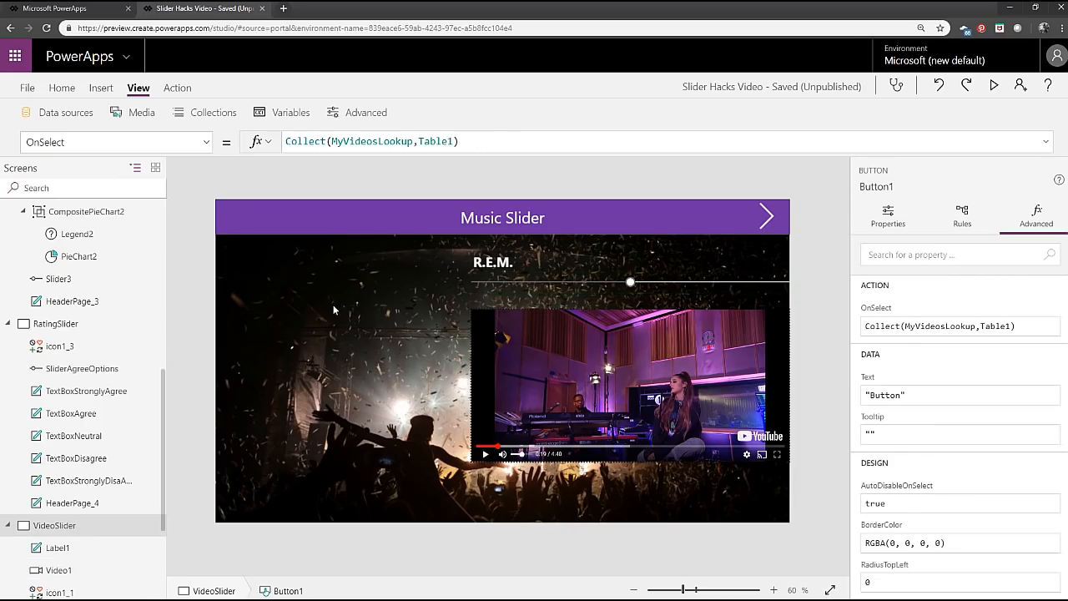
Preview the Music Slider screen, moving the slider to No Tears Left to Cry and back to God is a Woman.
left_click(994, 85)
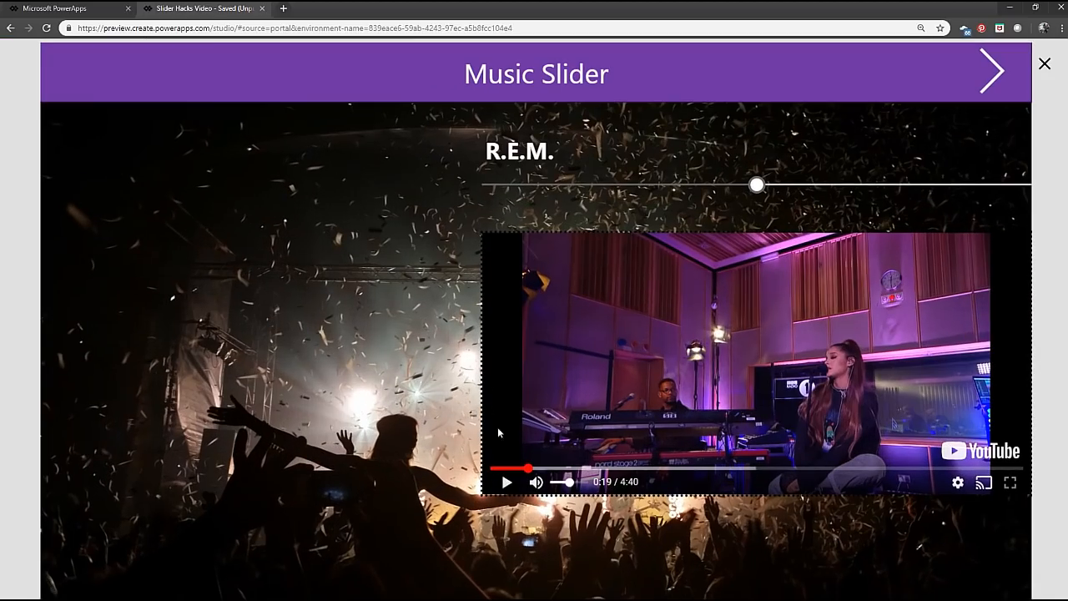
left_click_drag(755, 194, 904, 199)
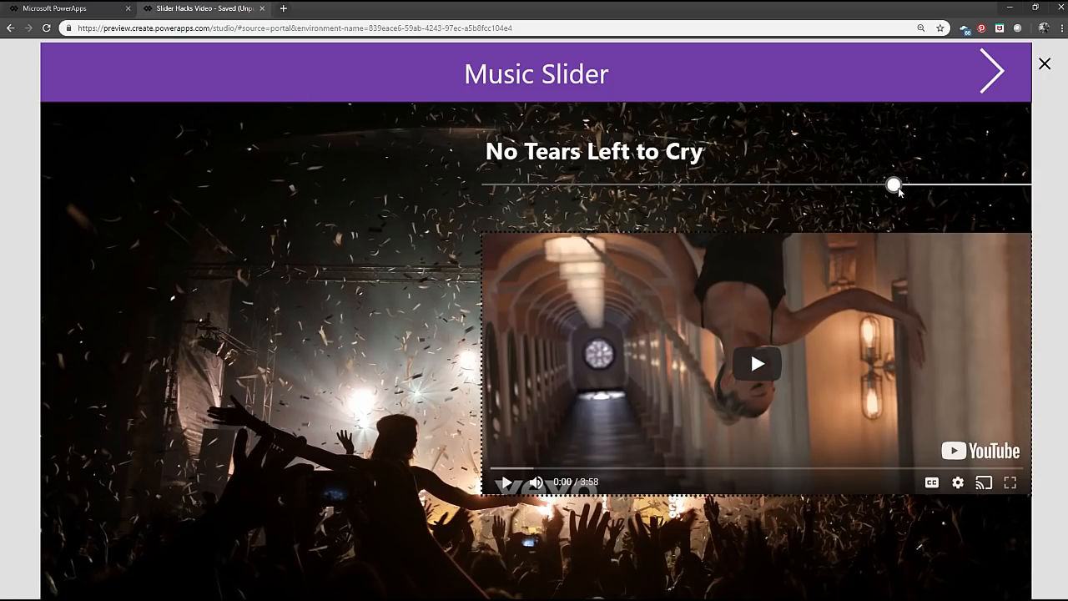
left_click_drag(899, 191, 497, 192)
left_click(497, 189)
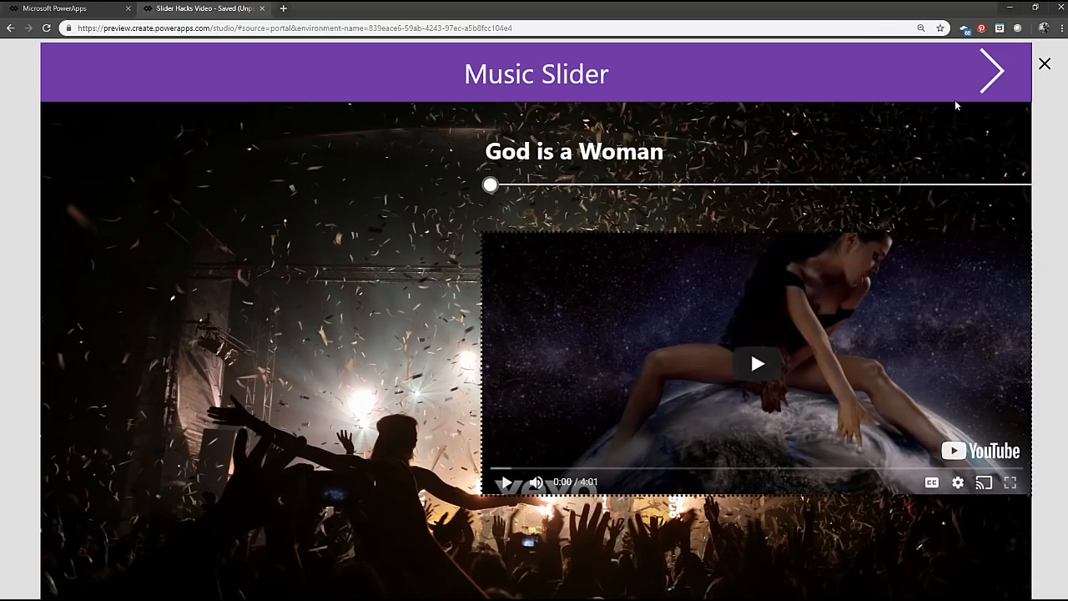
Preview the Vertical Slider screen, raise its slider to 75 and return to the editor.
left_click(987, 90)
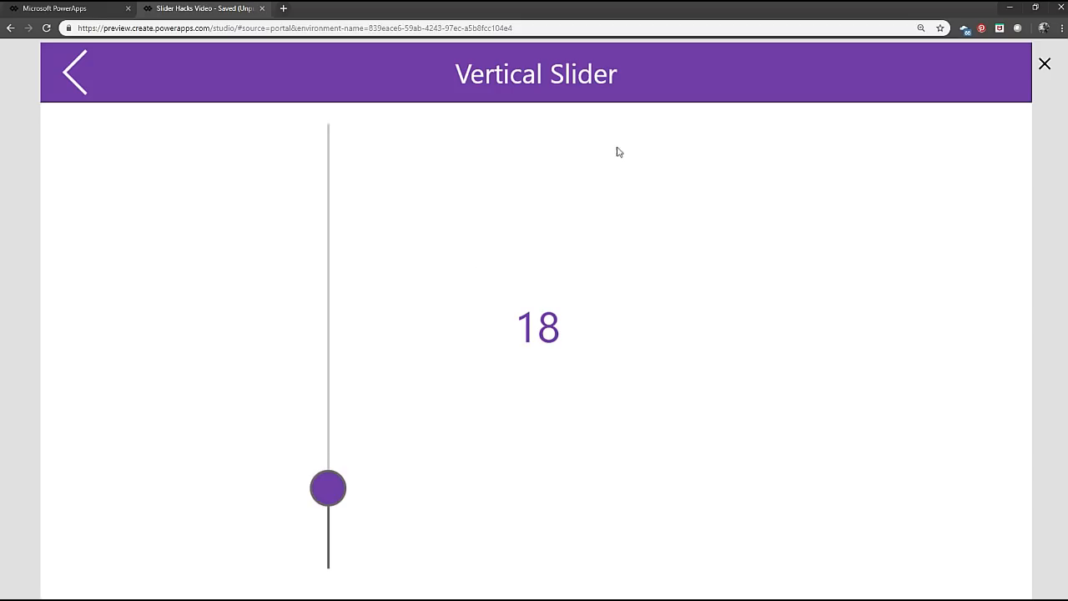
left_click(329, 509)
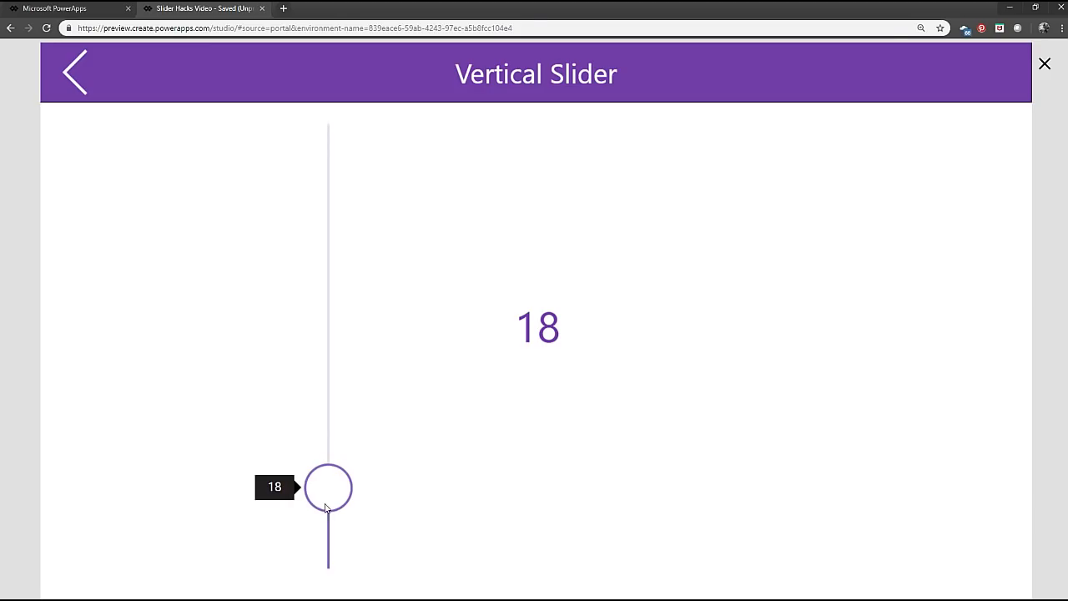
left_click_drag(320, 499, 246, 500)
left_click_drag(326, 498, 341, 240)
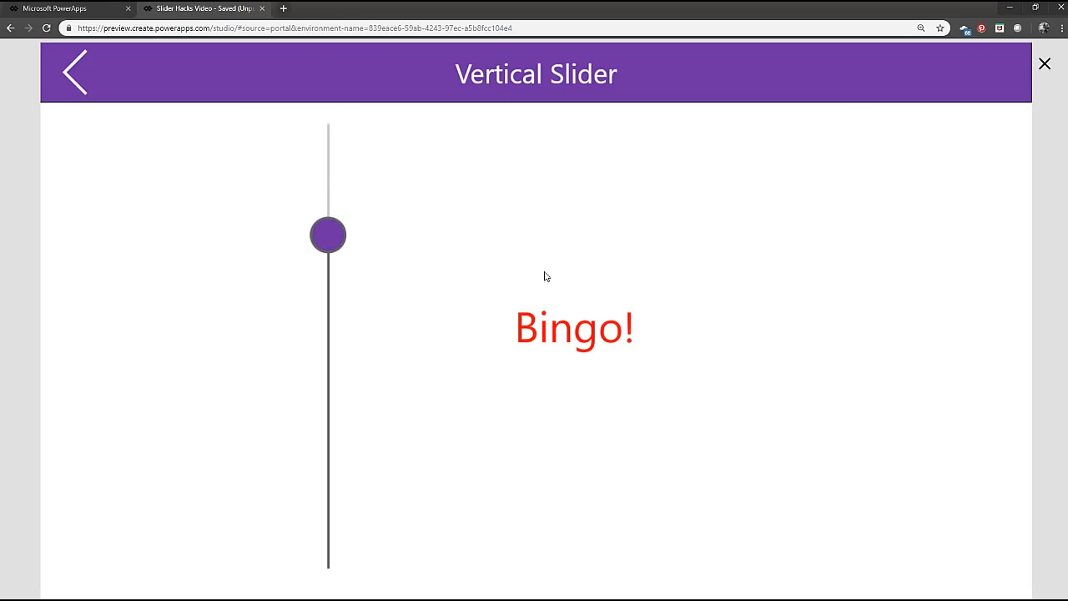
left_click(1044, 65)
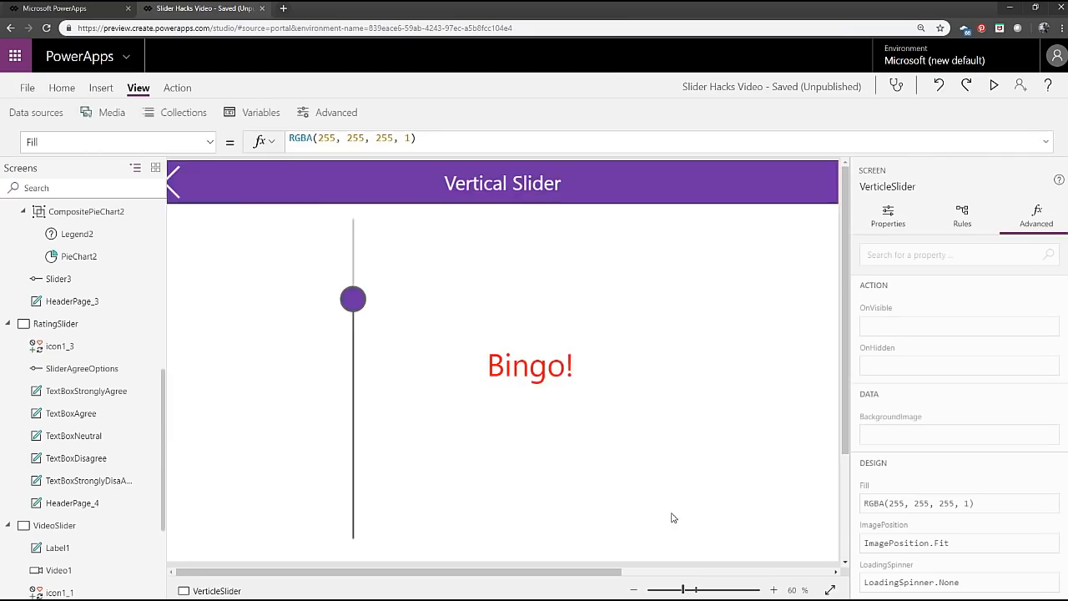
Append & Slider4.Value to the "Bingo!" result in the Text formula of the label beside the vertical slider.
left_click_drag(384, 313, 386, 313)
left_click(530, 374)
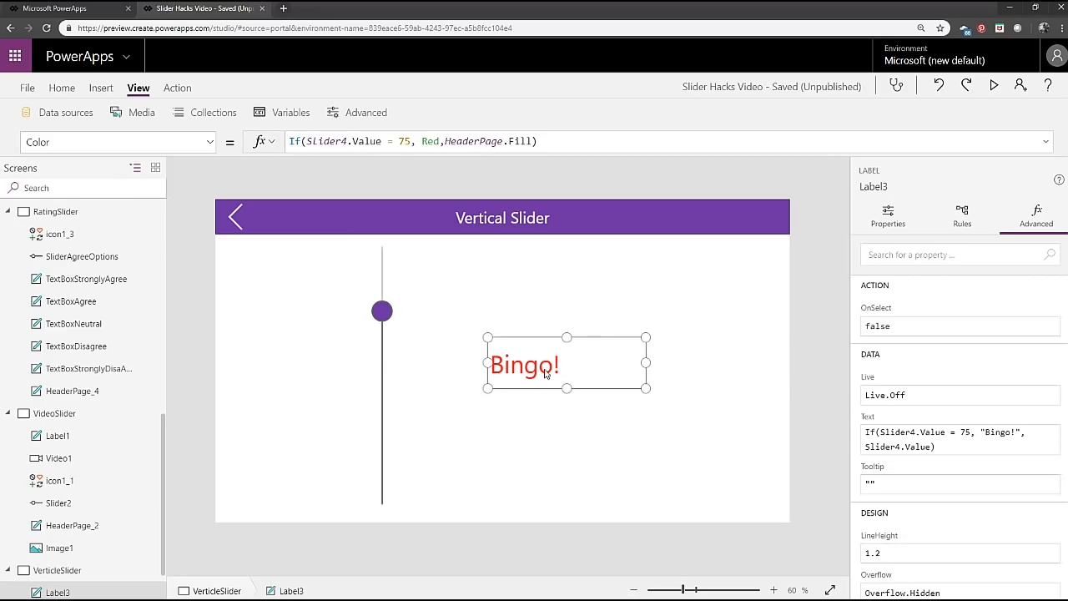
left_click(211, 144)
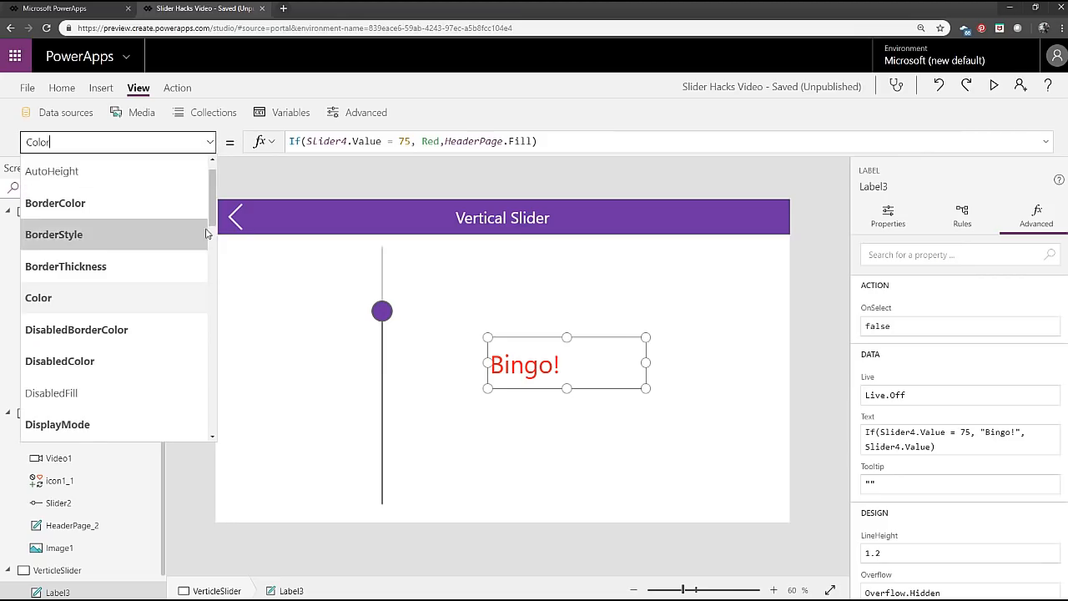
scroll(186, 382, "down", 10)
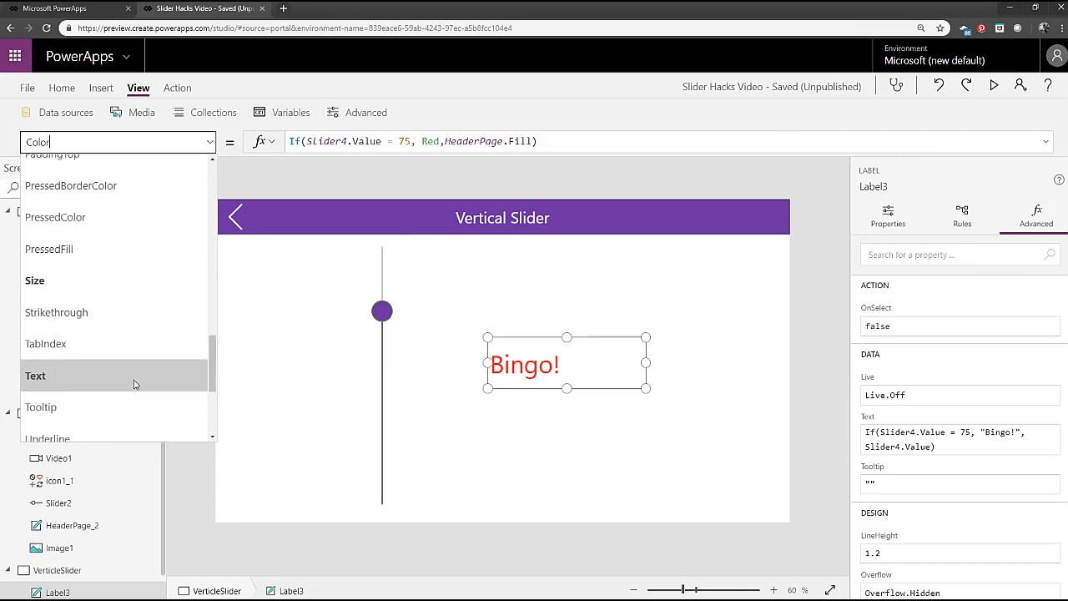
left_click(134, 377)
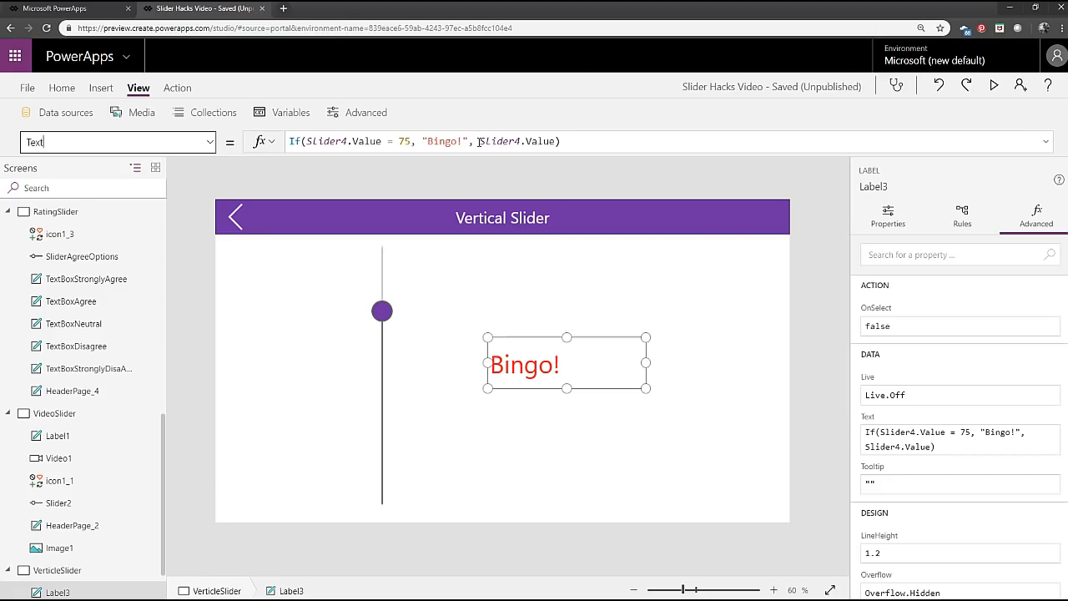
left_click_drag(480, 141, 555, 141)
key("ctrl+c")
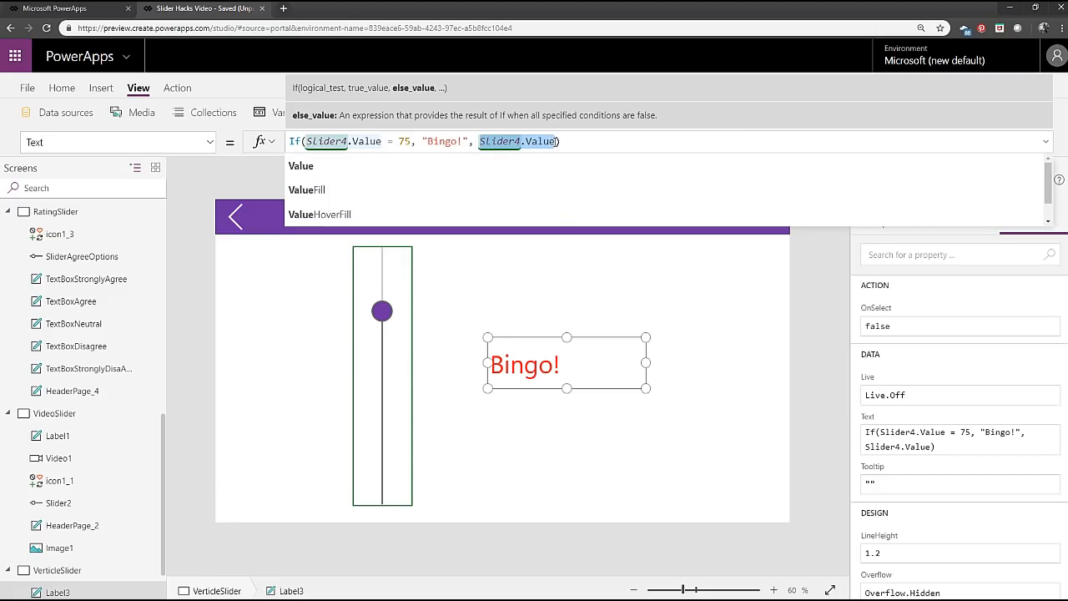
left_click(470, 142)
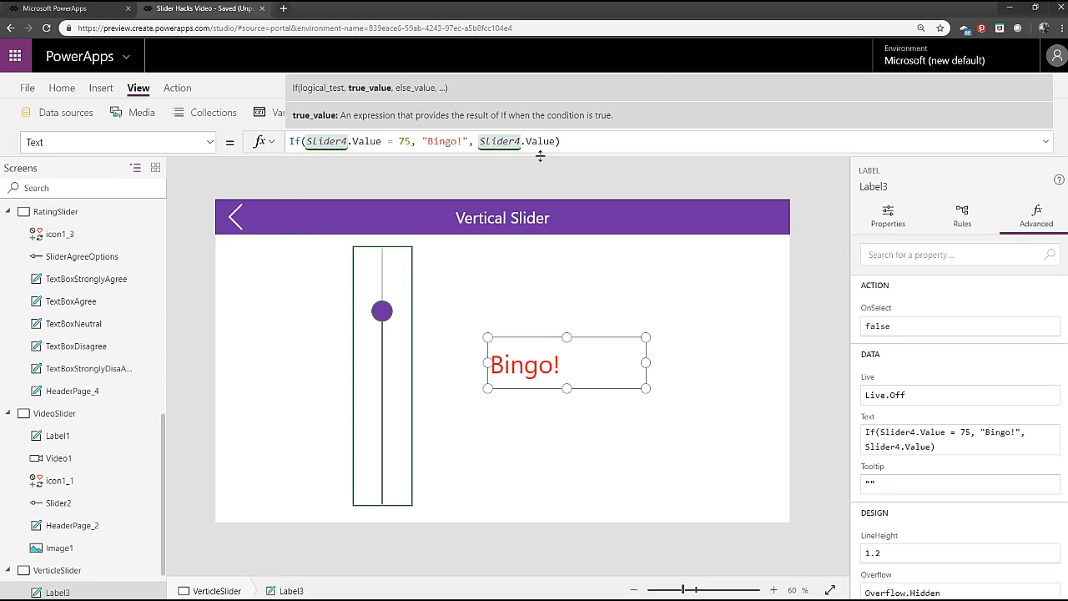
type("&")
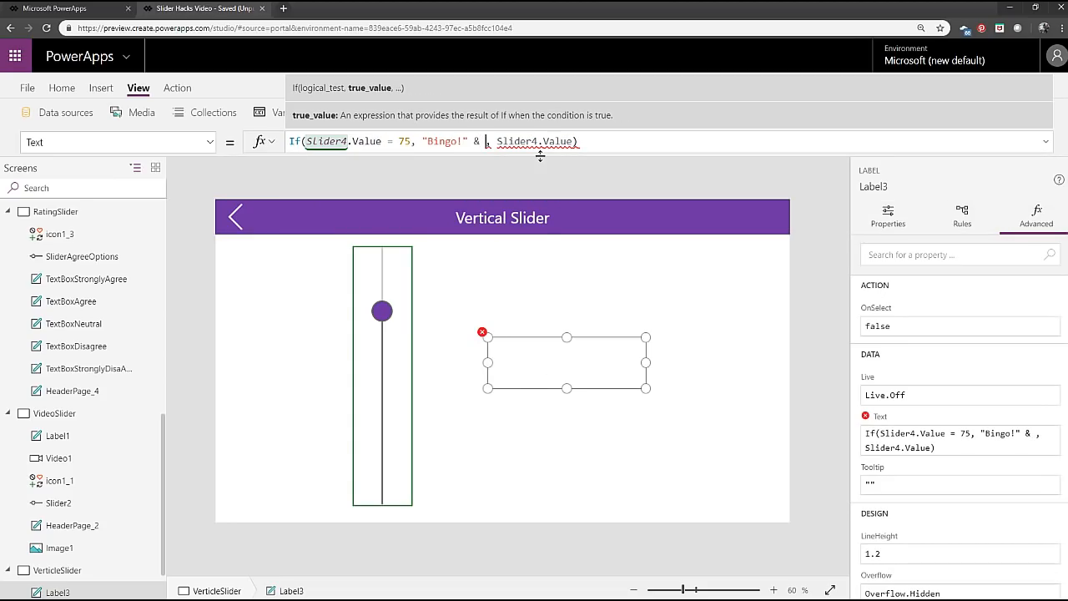
key("ctrl+v")
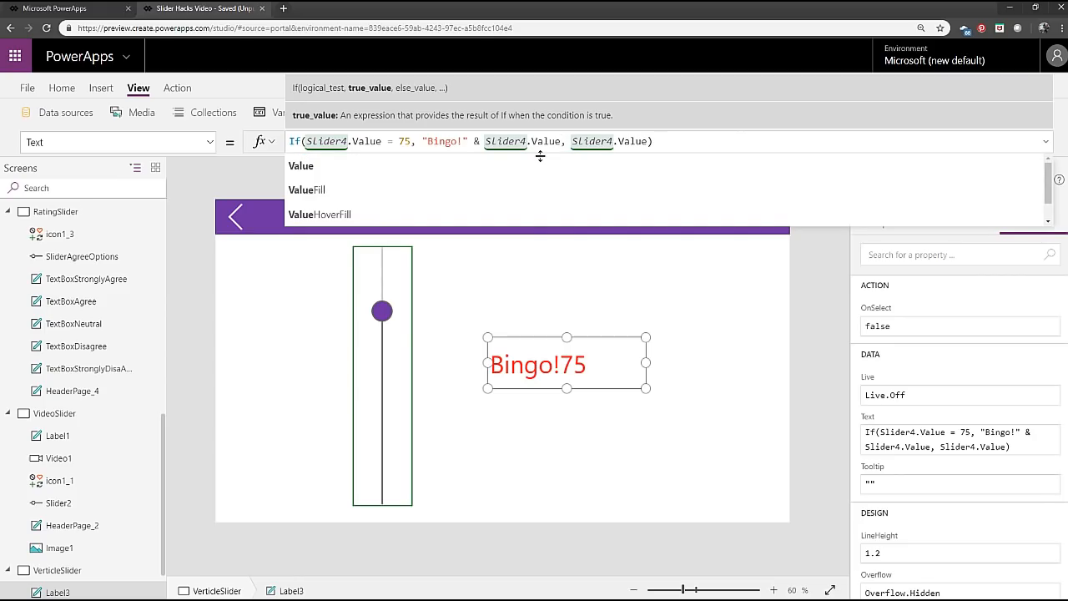
Extend the formula's quoted text to "Bingo! You picked " and enlarge the label to fit the longer message.
key("Left")
key("Left")
key("Left")
key("Left")
key("Left")
key("Left")
key("Left")
key("Left")
key("Left")
key("Left")
key("Left")
key("Left")
key("Left")
key("Left")
key("Left")
key("Left")
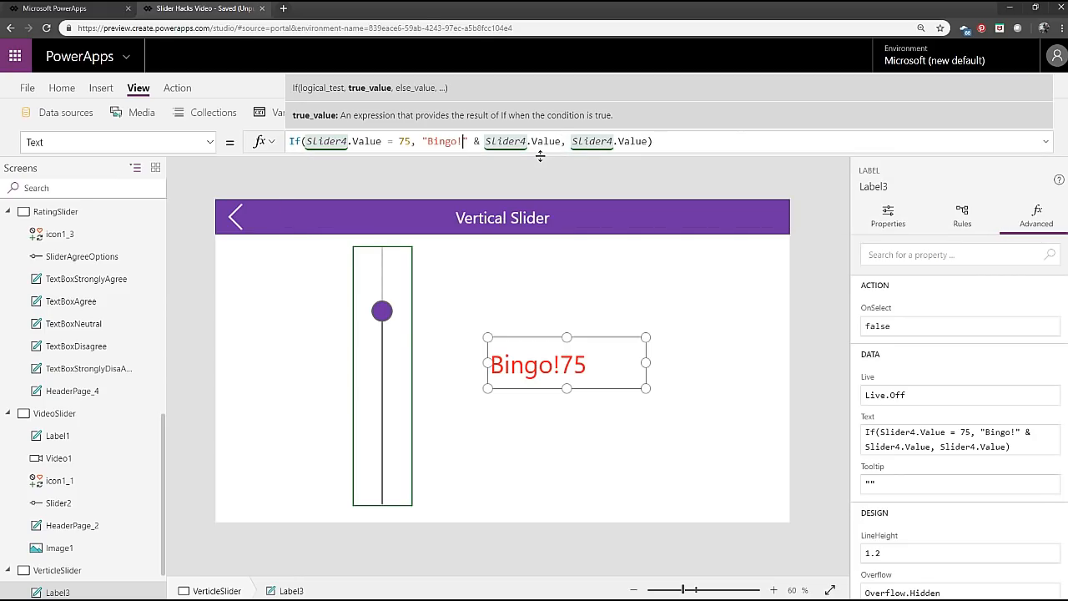
type("You p")
type("icked")
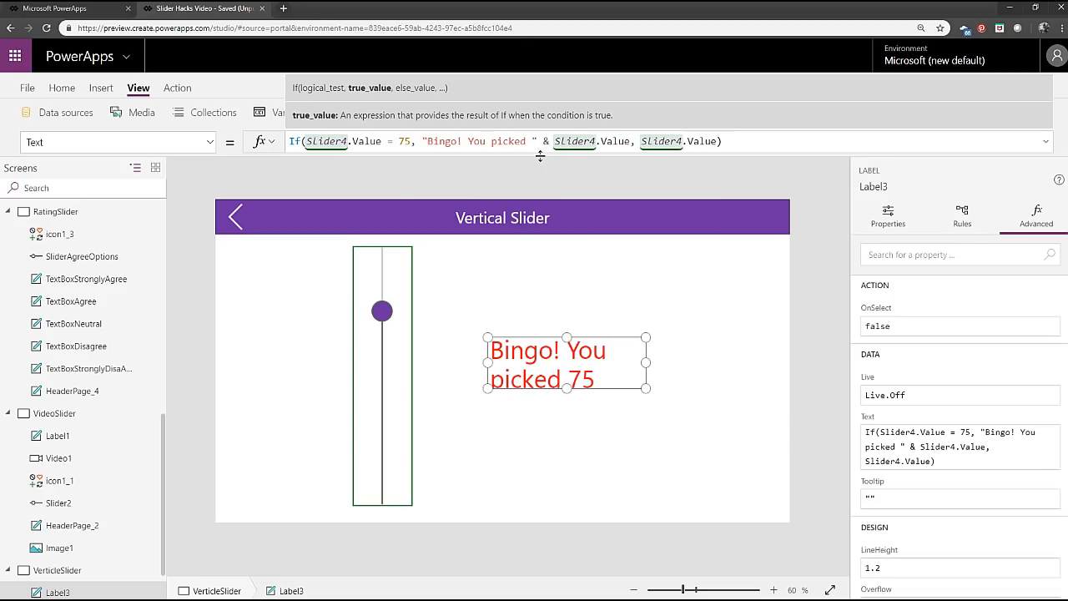
left_click_drag(648, 390, 682, 416)
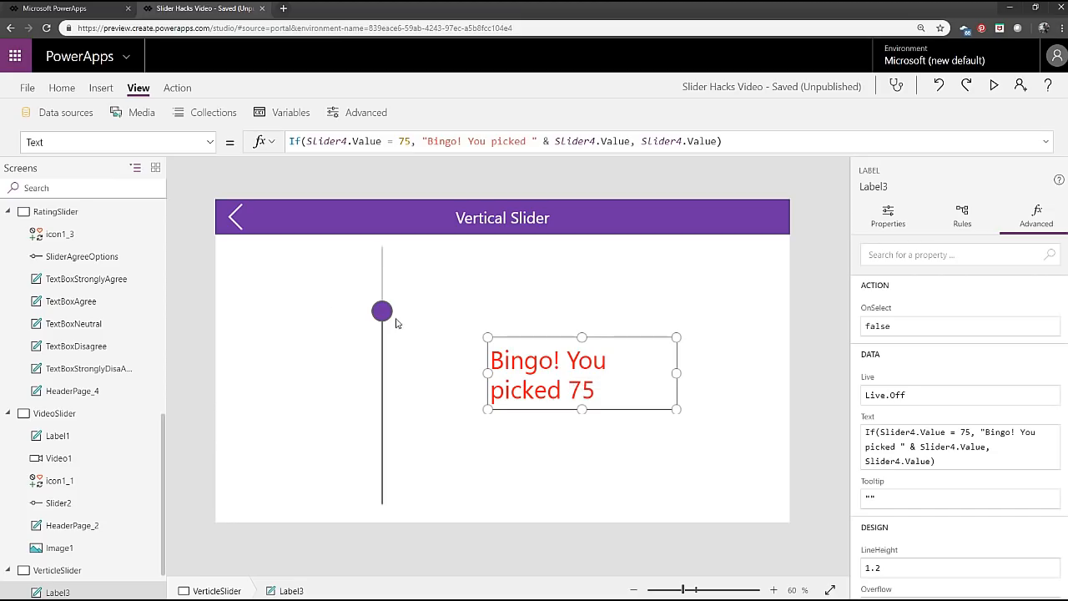
Move the vertical slider to 39 and examine the label's Color formula.
left_click_drag(381, 317, 386, 408)
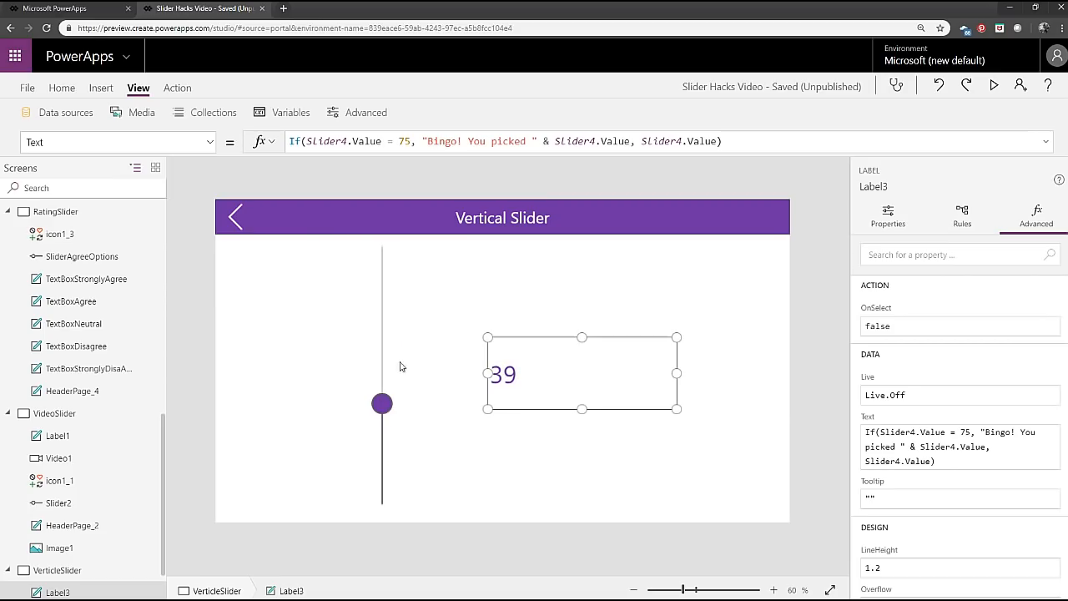
left_click(211, 144)
scroll(129, 284, "up", 10)
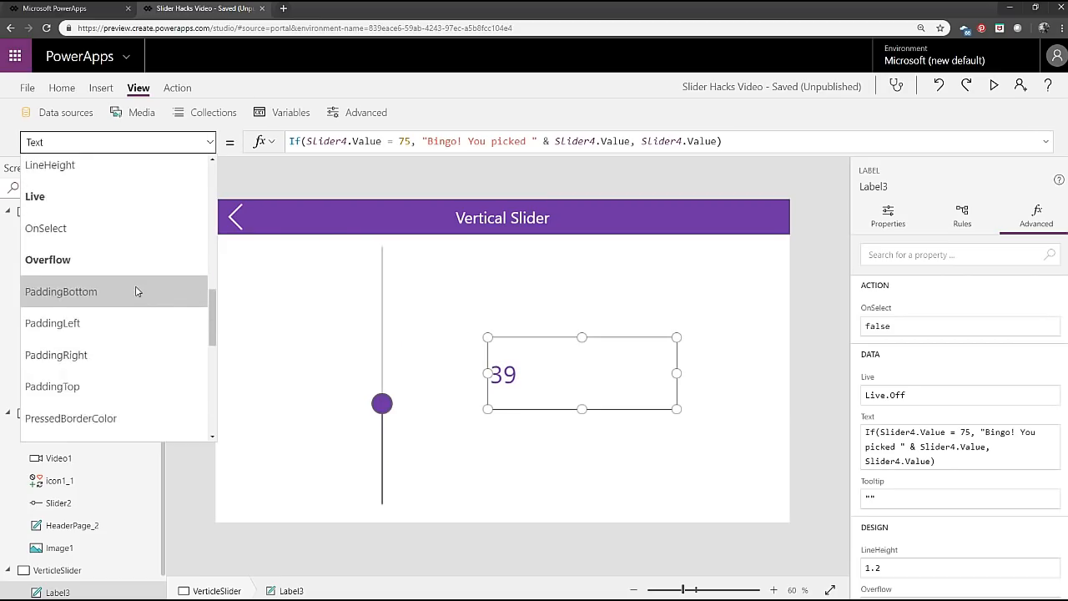
left_click(119, 187)
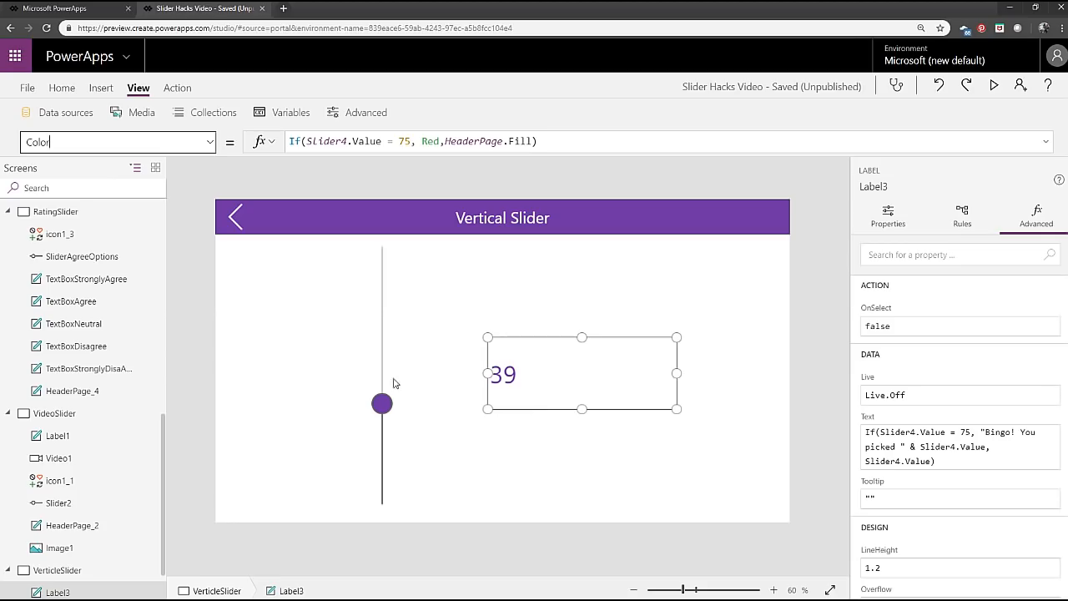
left_click(424, 464)
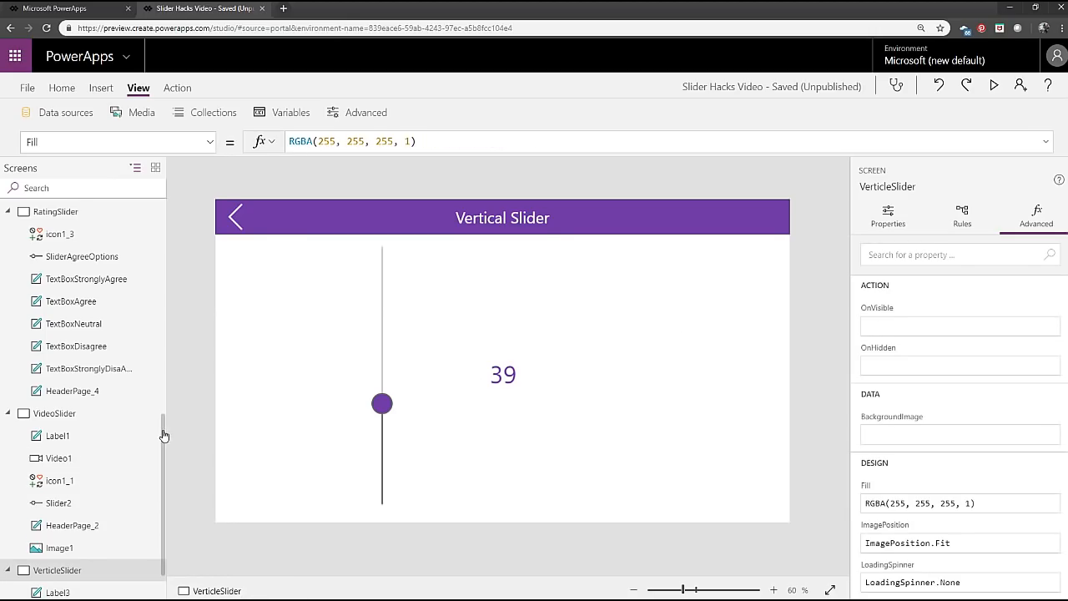
Preview the DateSlider screen, moving the Days Ago slider to its minimum and then to its maximum.
left_click_drag(162, 434, 210, 197)
left_click(77, 215)
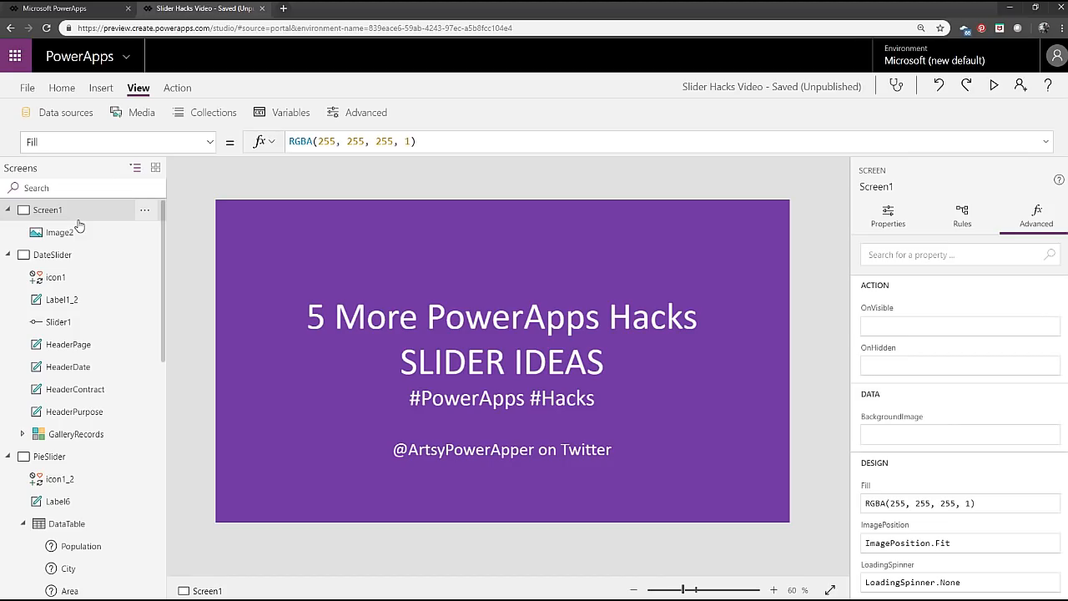
left_click(46, 254)
left_click(994, 86)
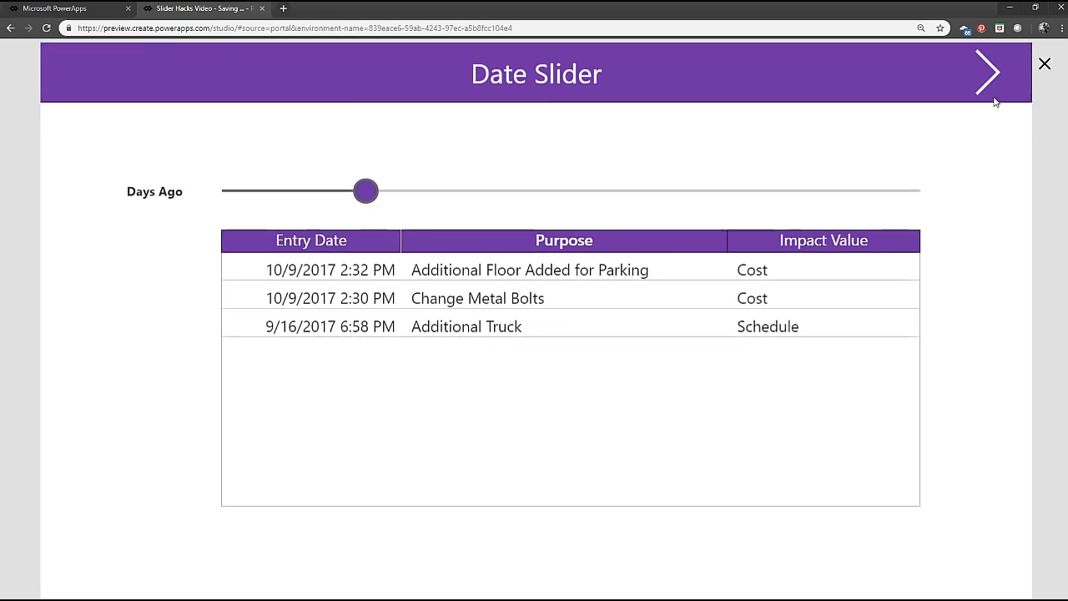
left_click_drag(365, 191, 235, 191)
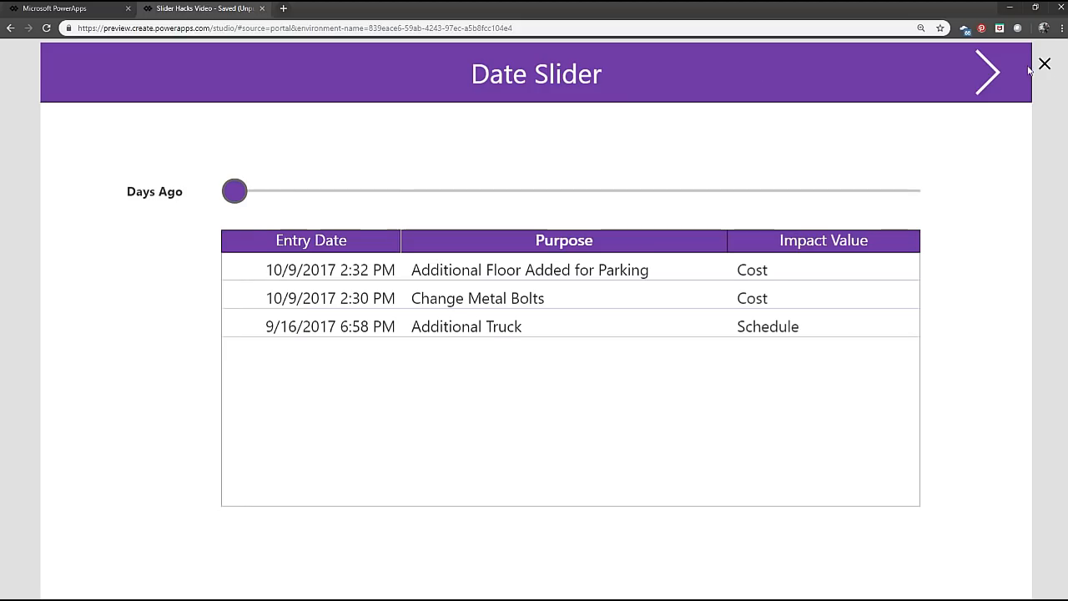
left_click_drag(235, 191, 943, 197)
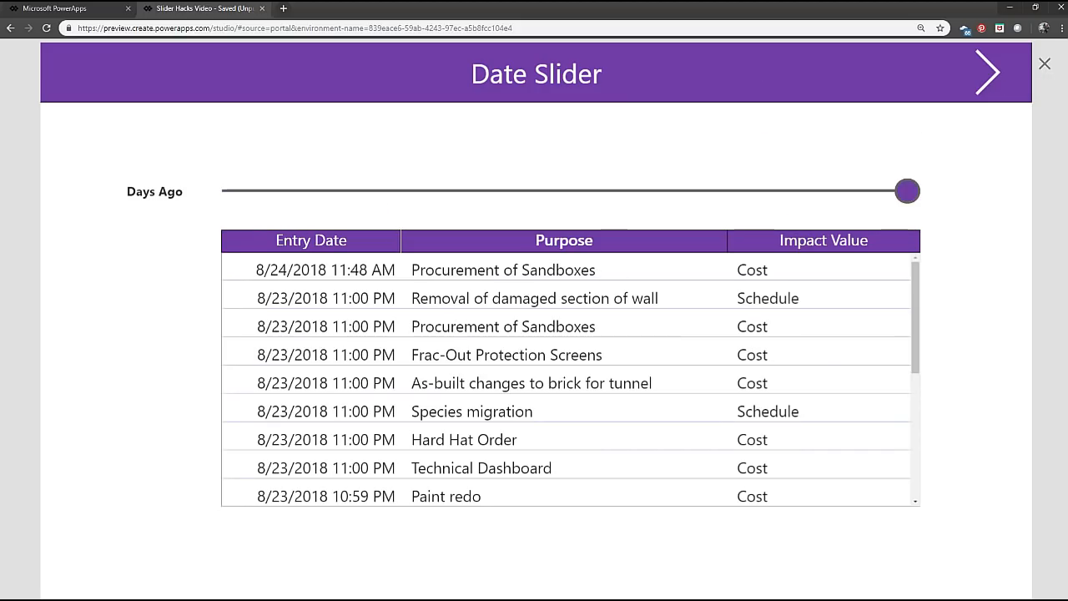